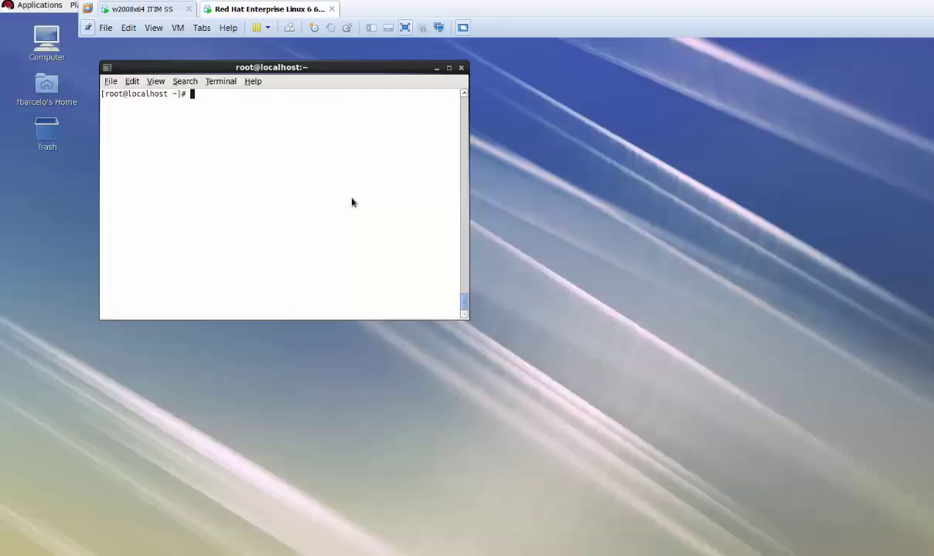
Confirm the shell runs as root with id and view /etc/passwd with more.
text(id)
key(Return)
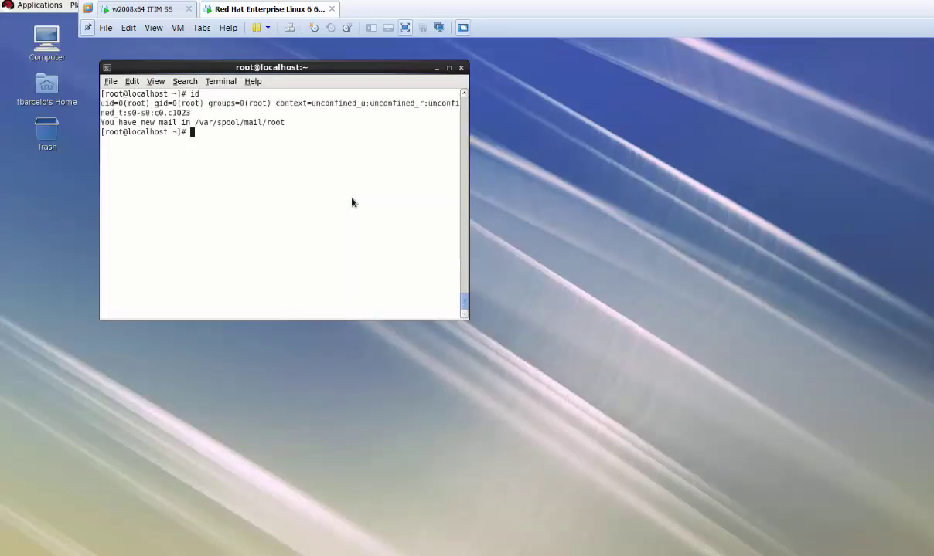
text(mote /etc/p[as)
key(BackSpace)
key(BackSpace)
key(BackSpace)
text(assws)
key(BackSpace)
text(d)
key(Return)
Grep /etc/passwd for an existing user, then for the new user's ID, which isn't there.
key(Up)
key(Up)
key(Up)
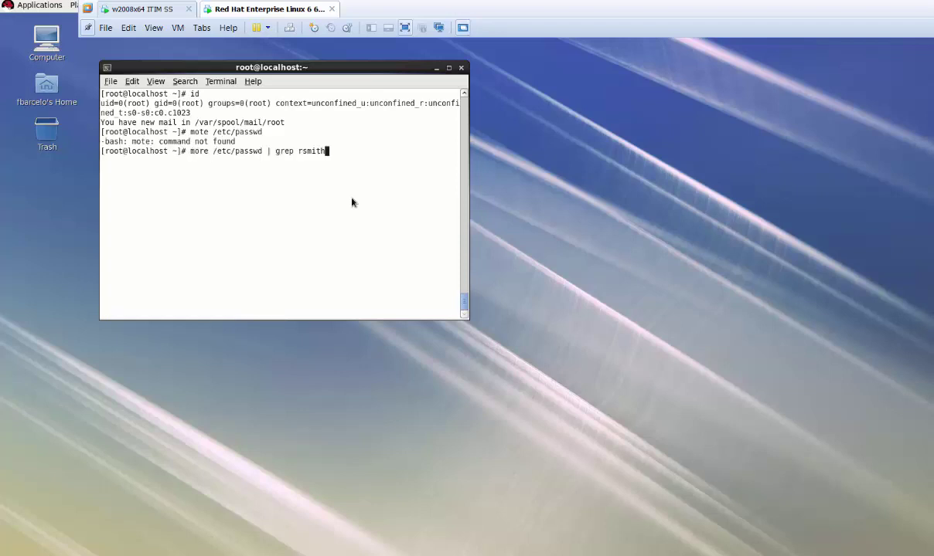
key(Return)
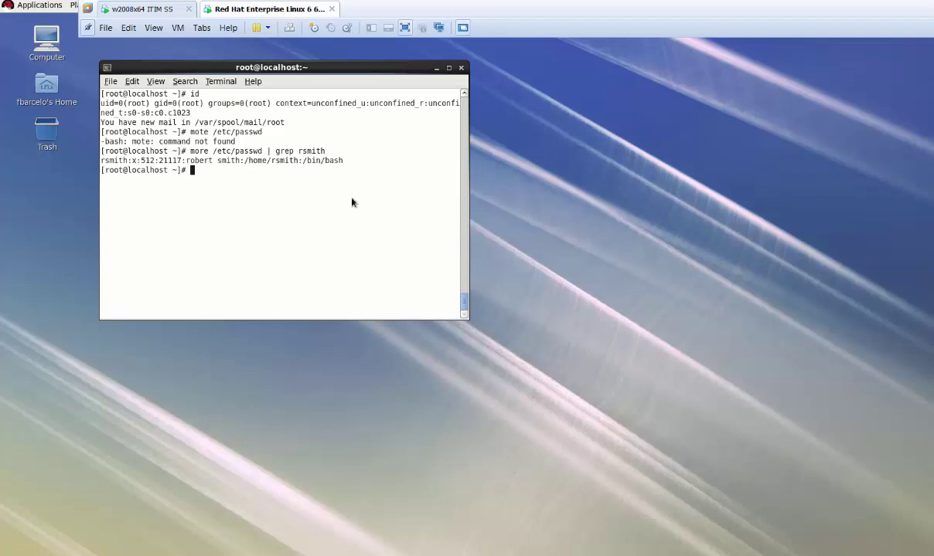
key(Up)
key(BackSpace)
key(BackSpace)
key(BackSpace)
key(BackSpace)
key(BackSpace)
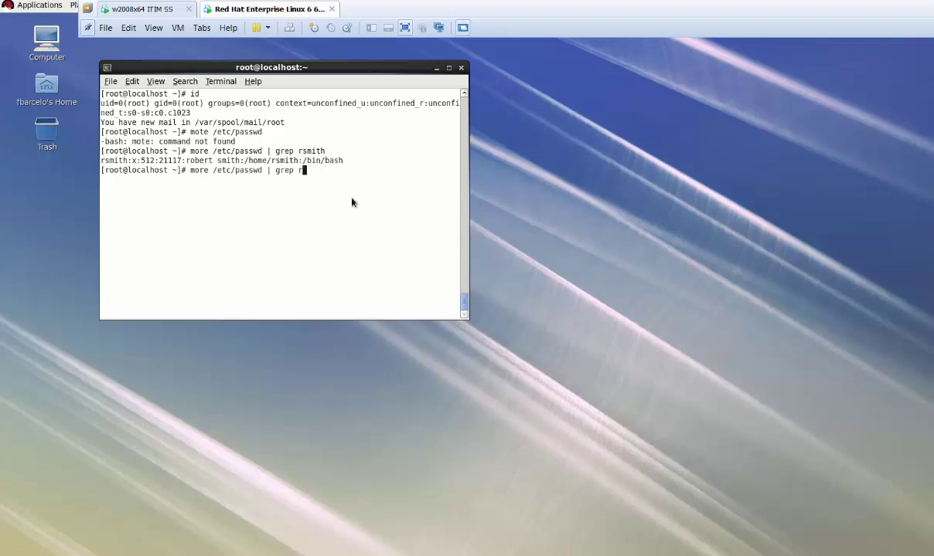
key(BackSpace)
key(Return)
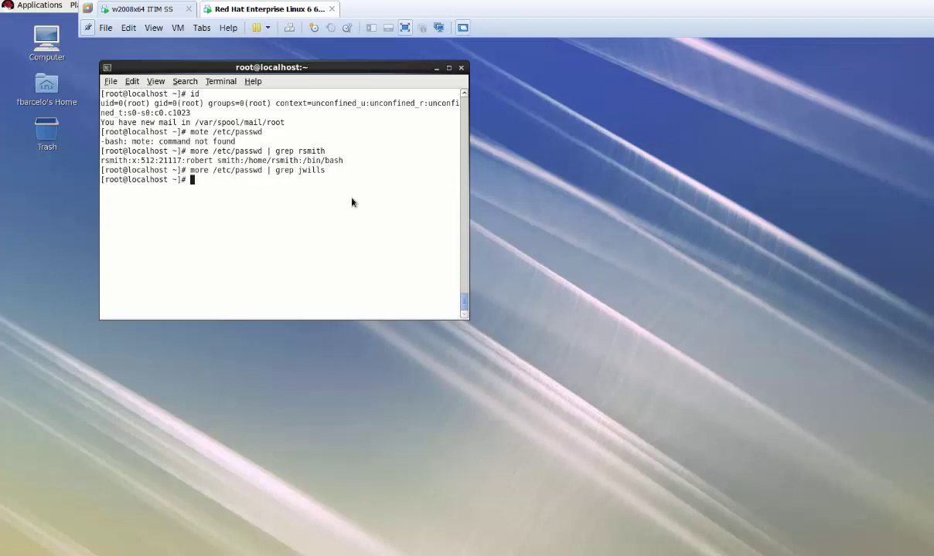
Page through the whole /etc/passwd file, then switch to the w2008x64 ITIM SS VM.
key(Up)
key(BackSpace)
key(BackSpace)
key(BackSpace)
key(BackSpace)
key(BackSpace)
key(BackSpace)
key(BackSpace)
key(BackSpace)
key(BackSpace)
key(BackSpace)
key(BackSpace)
key(BackSpace)
key(BackSpace)
key(BackSpace)
key(Return)
key(space)
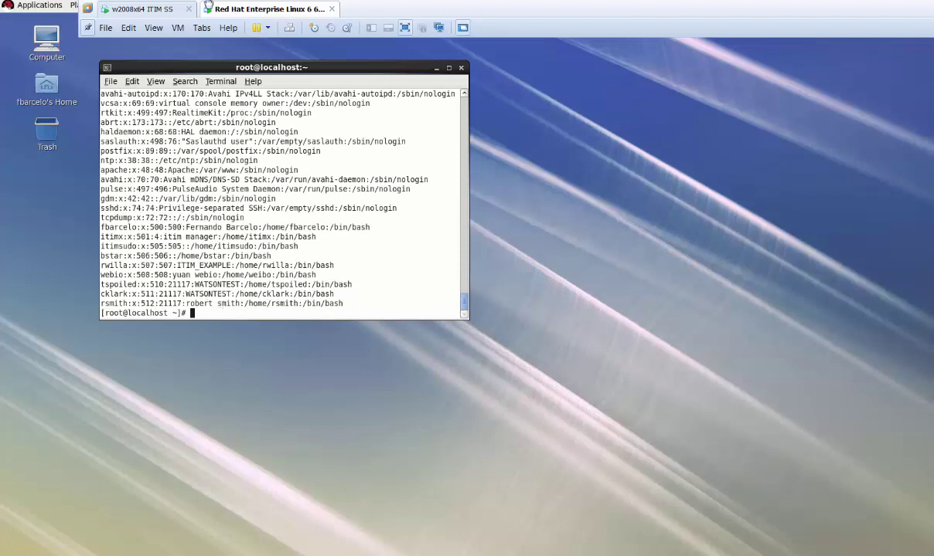
click(154, 9)
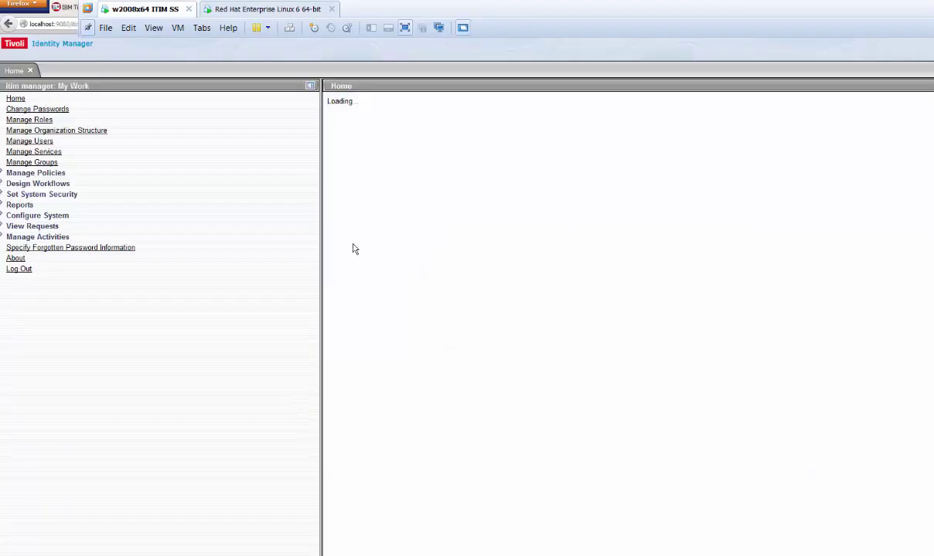
Start creating a new Person user in Fern VM from Manage Users.
click(31, 142)
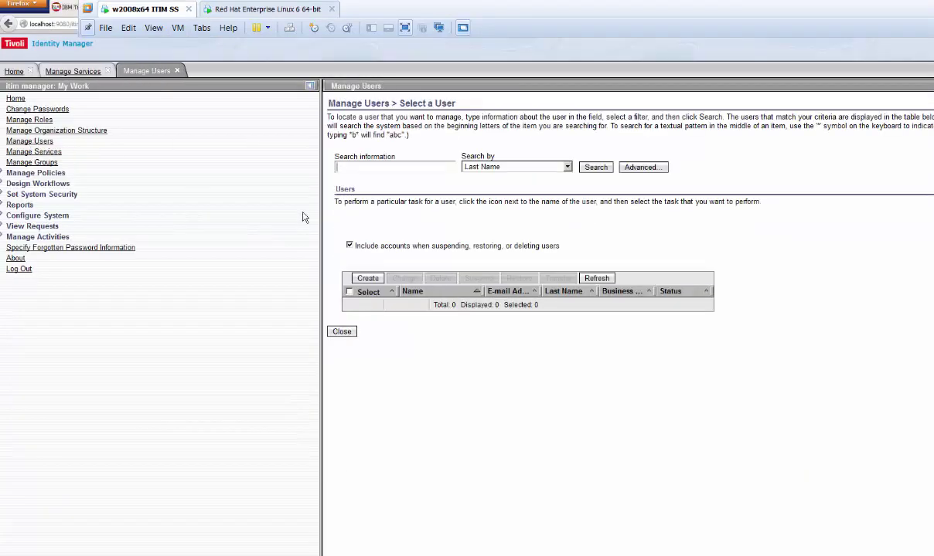
click(368, 277)
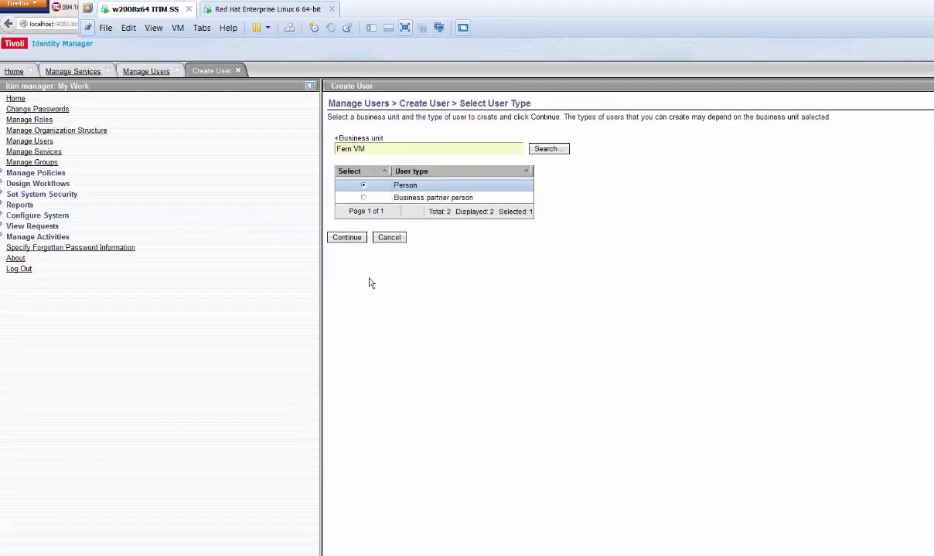
click(344, 237)
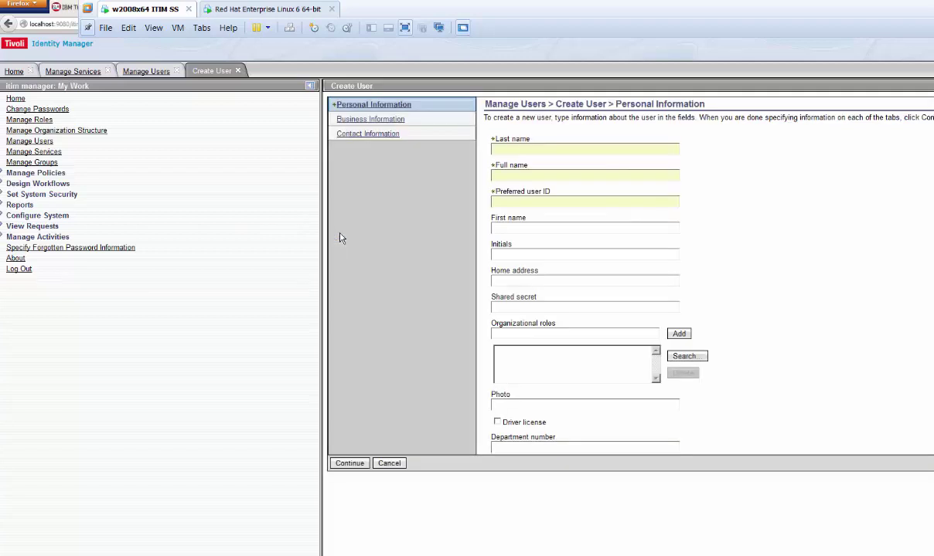
Enter the new user's last name, full name, preferred user ID and first name.
click(525, 149)
text(Wil)
key(Tab)
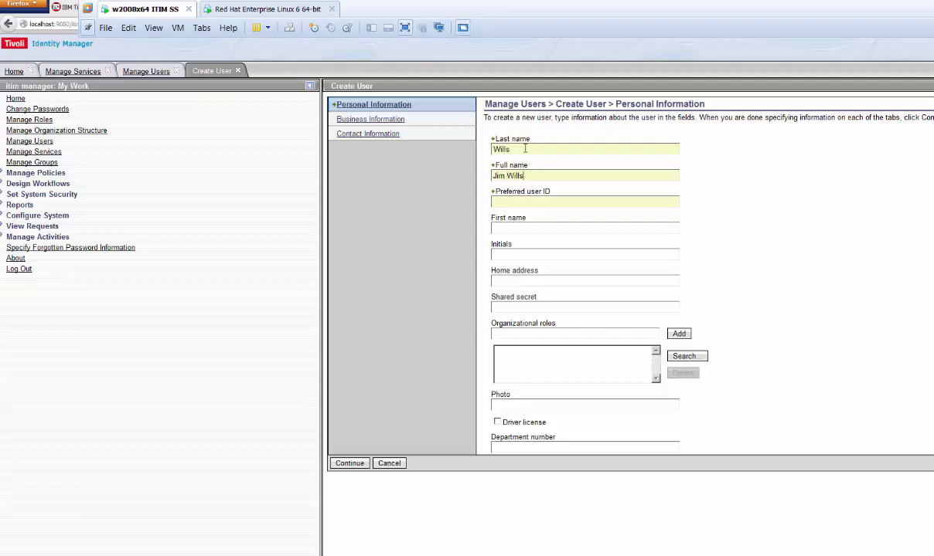
text(jwi)
text(Jim)
Give the new user a manually typed password, confirm it, and submit the request.
click(348, 463)
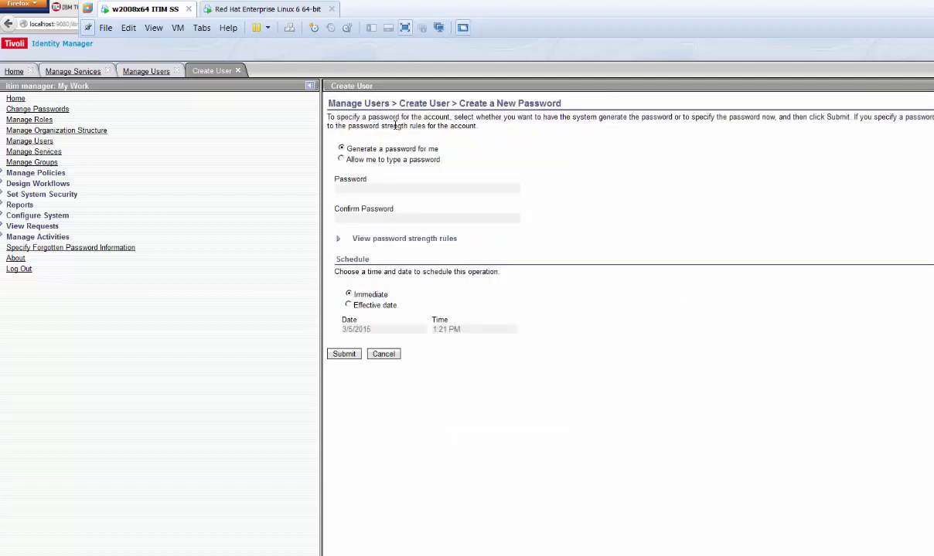
click(341, 160)
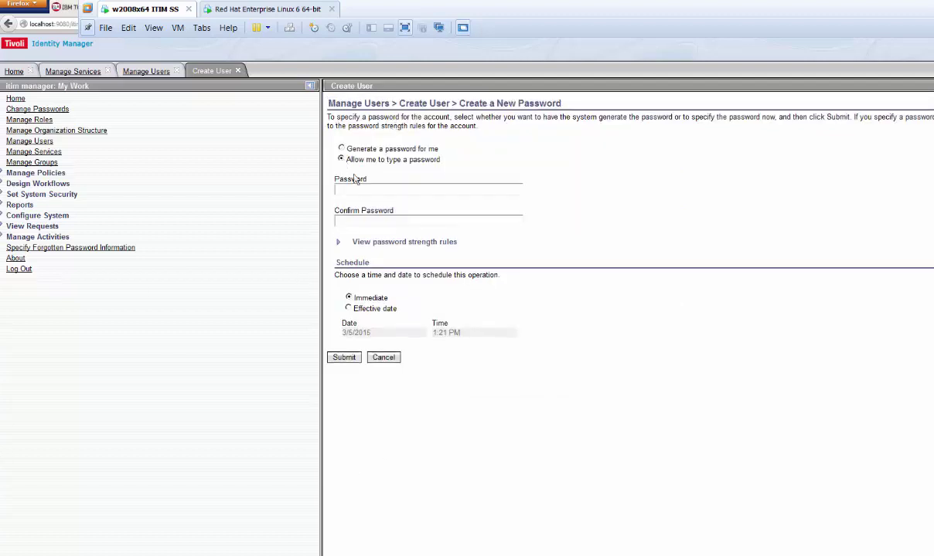
click(366, 191)
text(••••••••)
key(Tab)
text(•••••••)
click(344, 358)
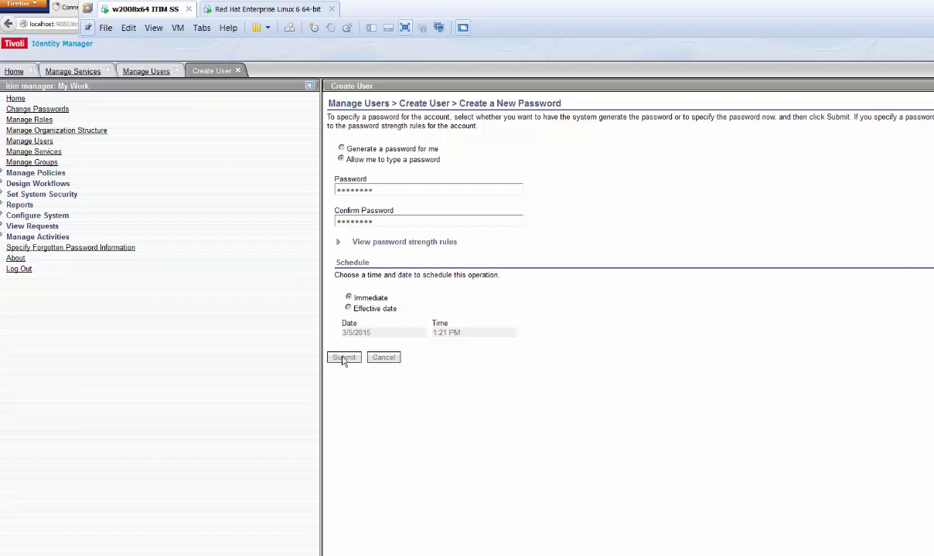
View the submitted request and refresh until the New User request shows success.
click(360, 166)
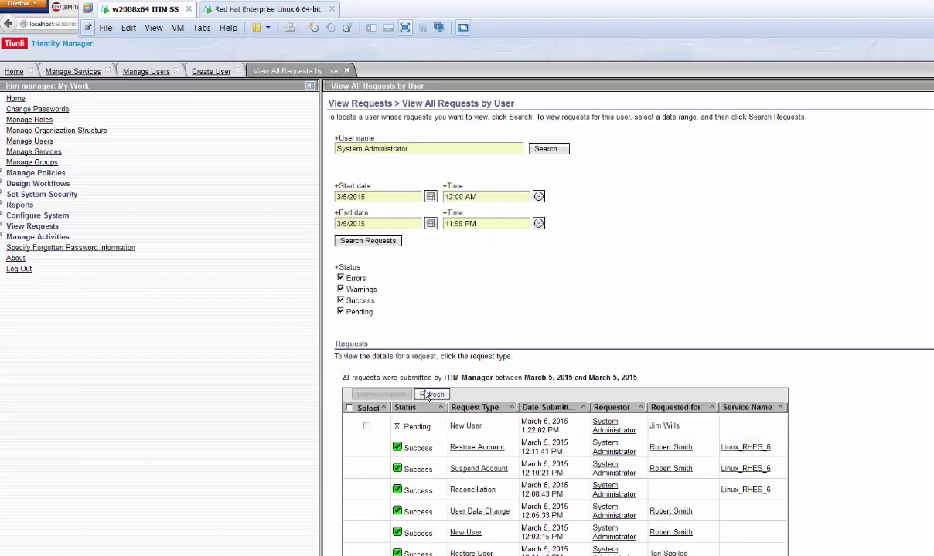
click(421, 393)
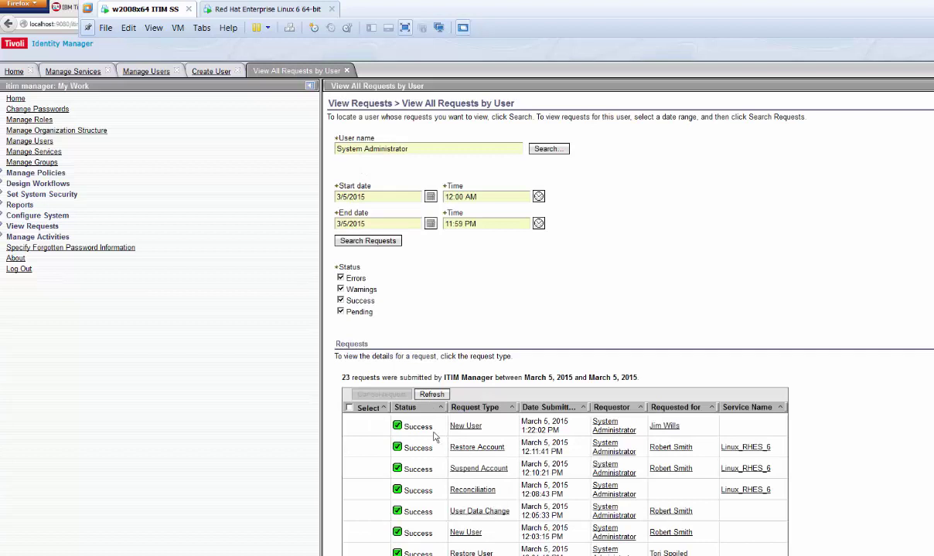
click(31, 142)
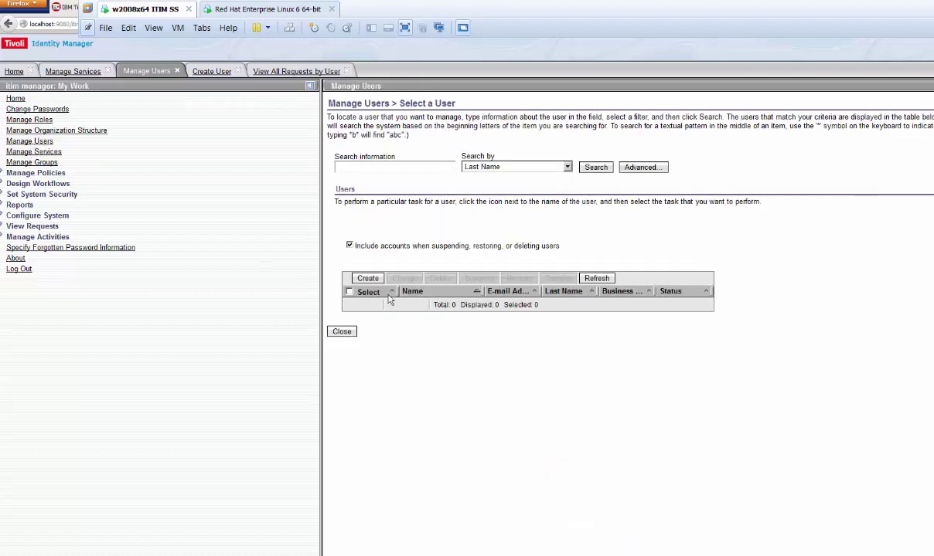
Find the new user by last name and list their accounts.
click(348, 173)
text(wills)
key(Return)
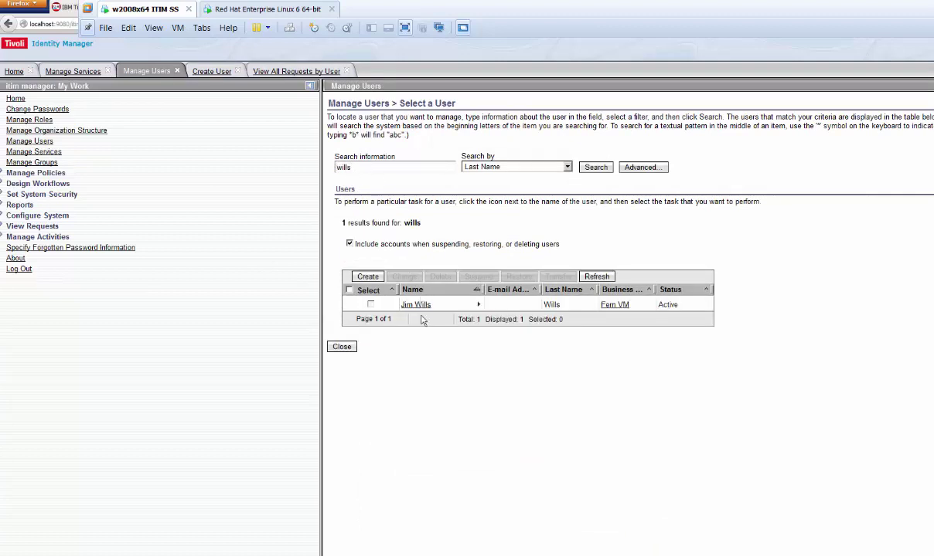
click(479, 304)
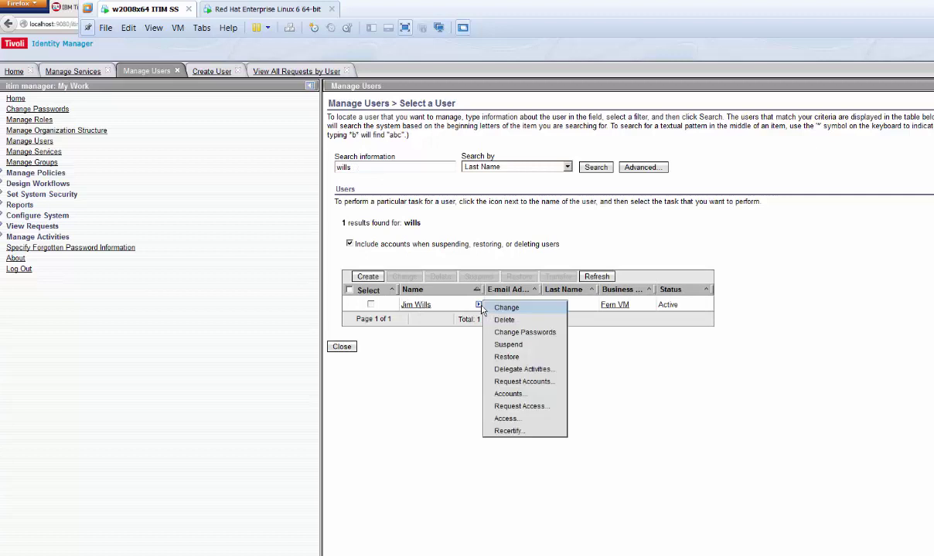
click(508, 394)
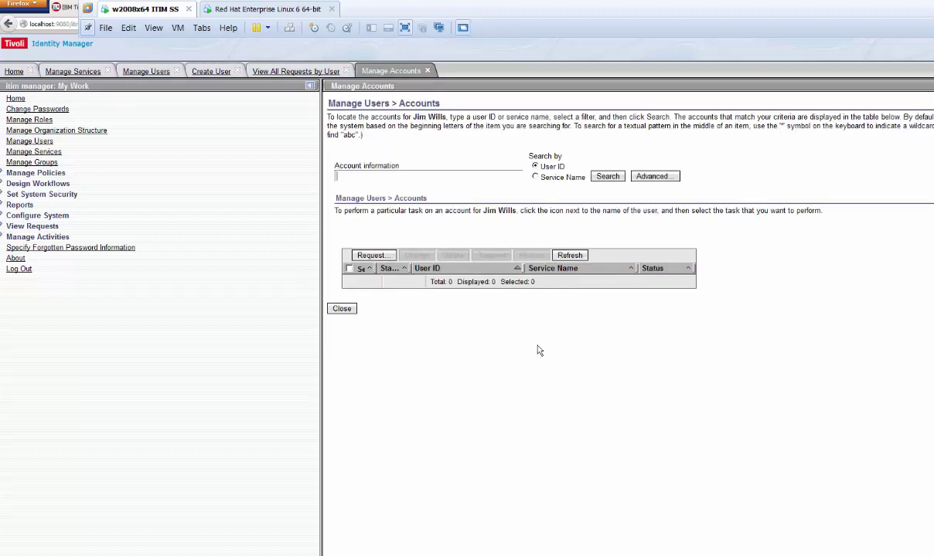
click(570, 256)
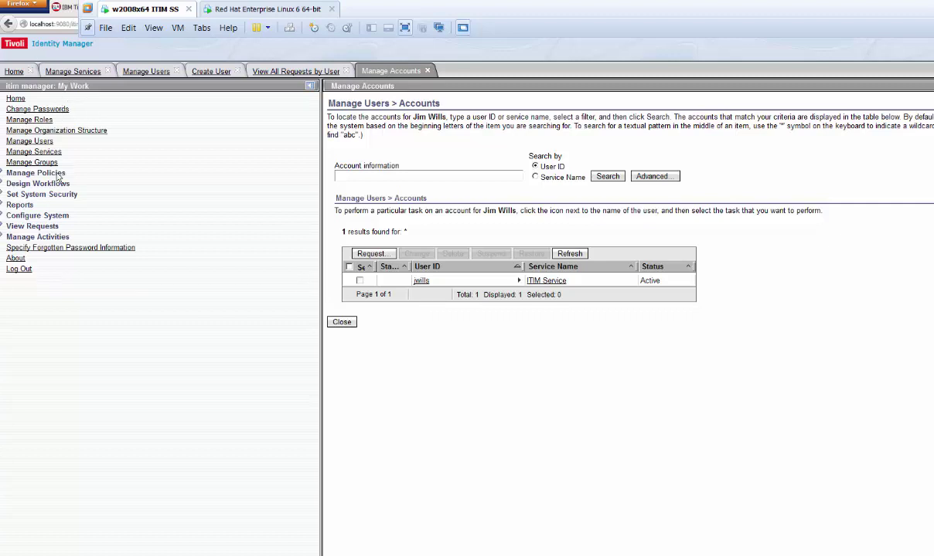
Confirm the single Active ITIM Service account, close the page and log out.
drag(70, 270, 13, 89)
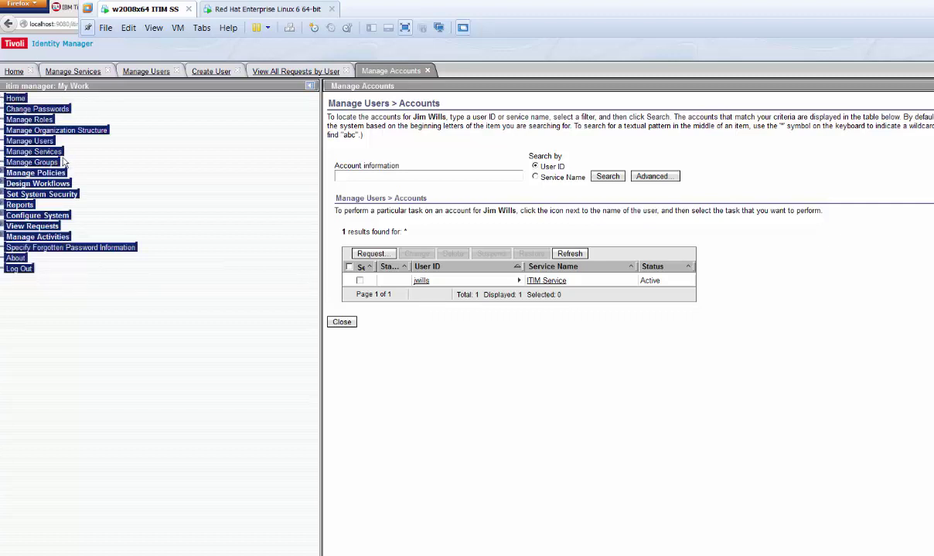
click(436, 415)
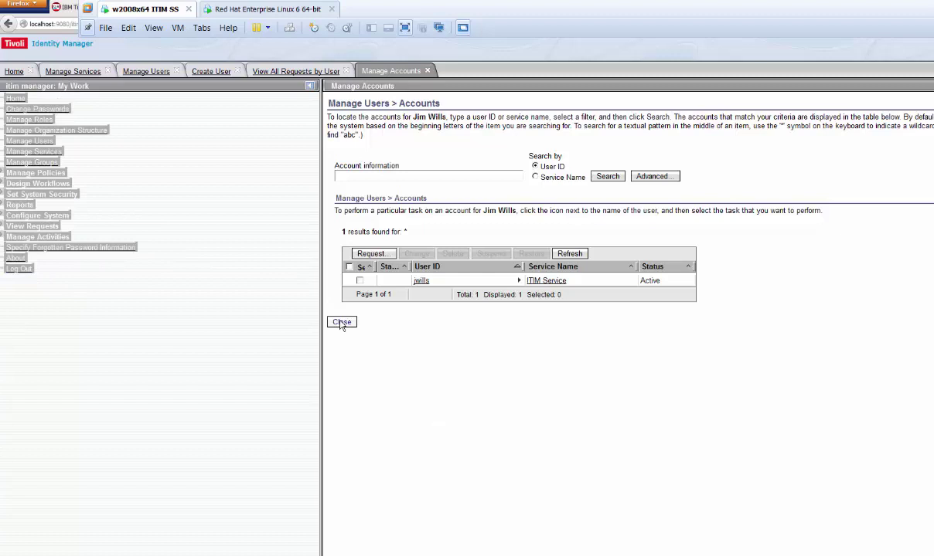
click(342, 322)
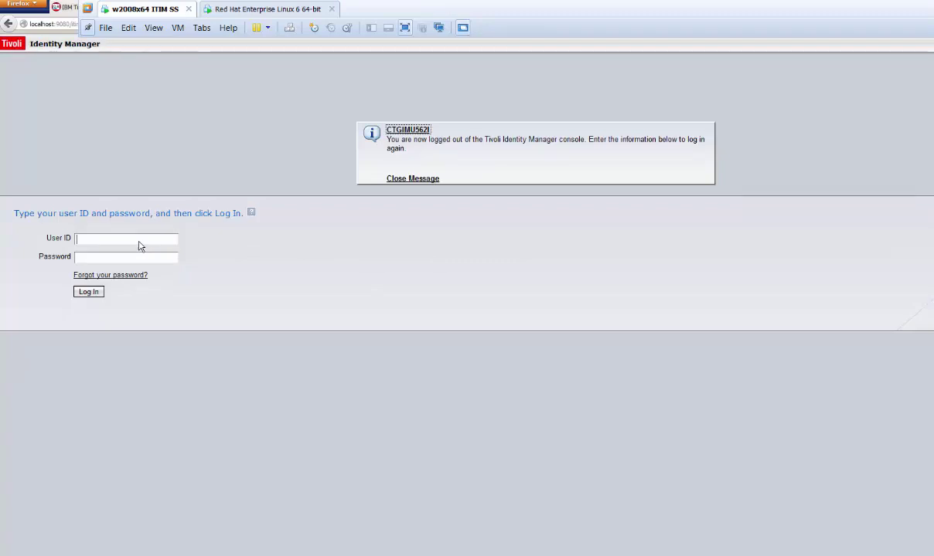
Log in to the console with the new user's ID and password.
key(Tab)
key(Return)
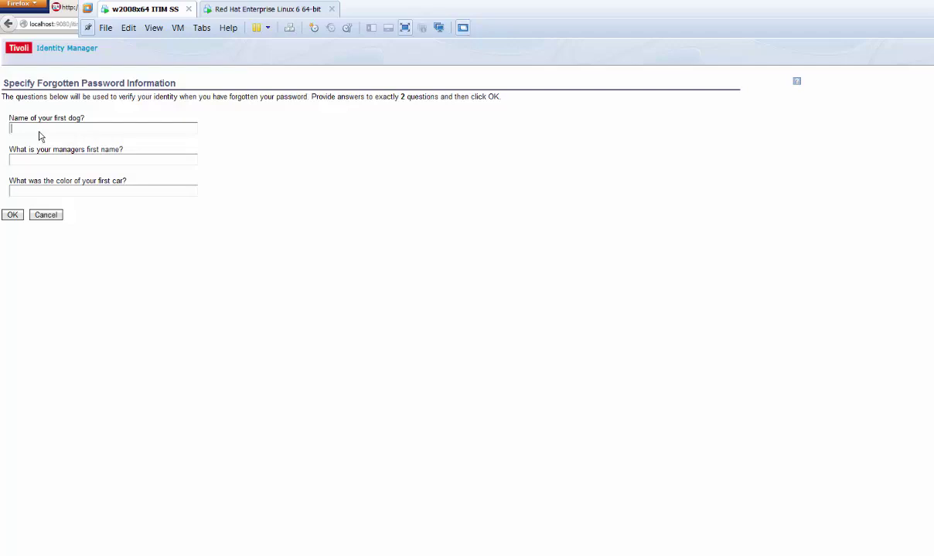
Answer both forgotten-password questions with 'a', save them, and log out.
text(a)
click(31, 159)
text(a)
click(15, 216)
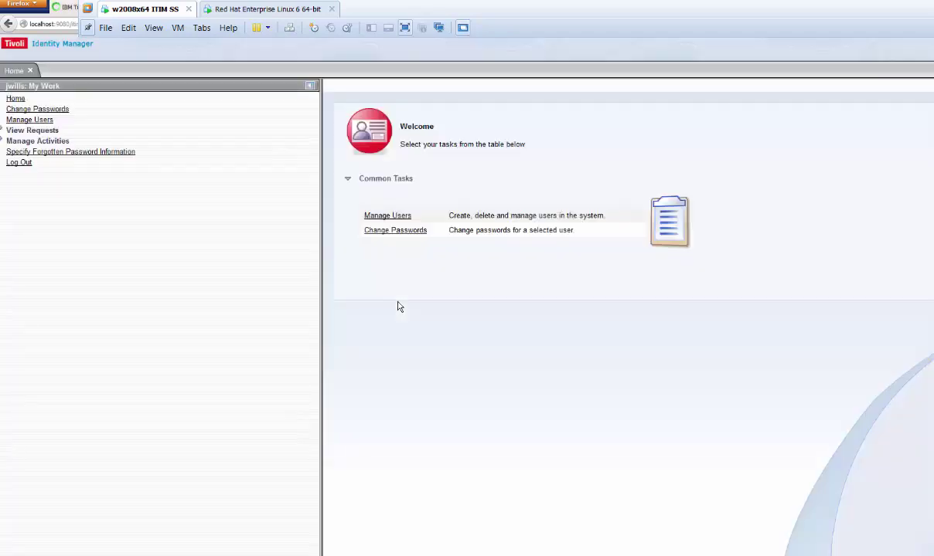
drag(44, 164, 3, 97)
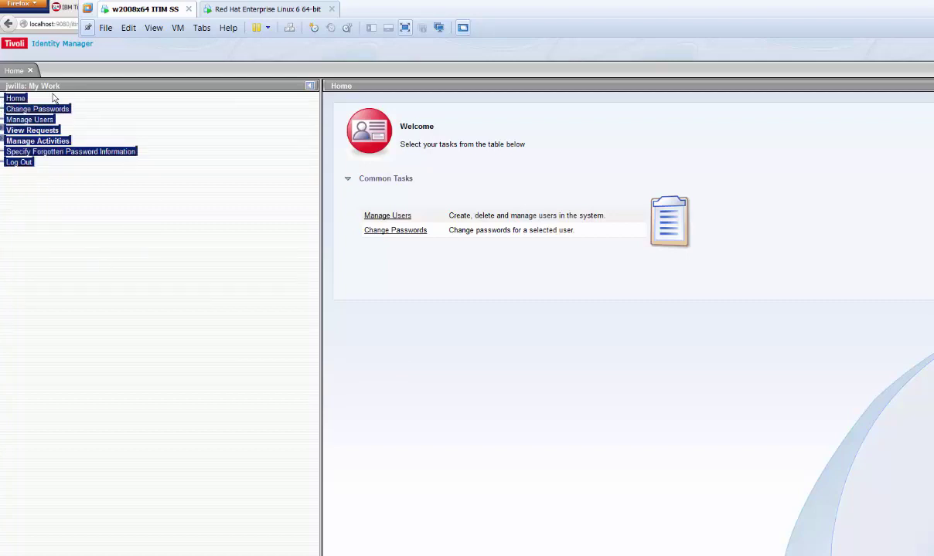
click(14, 163)
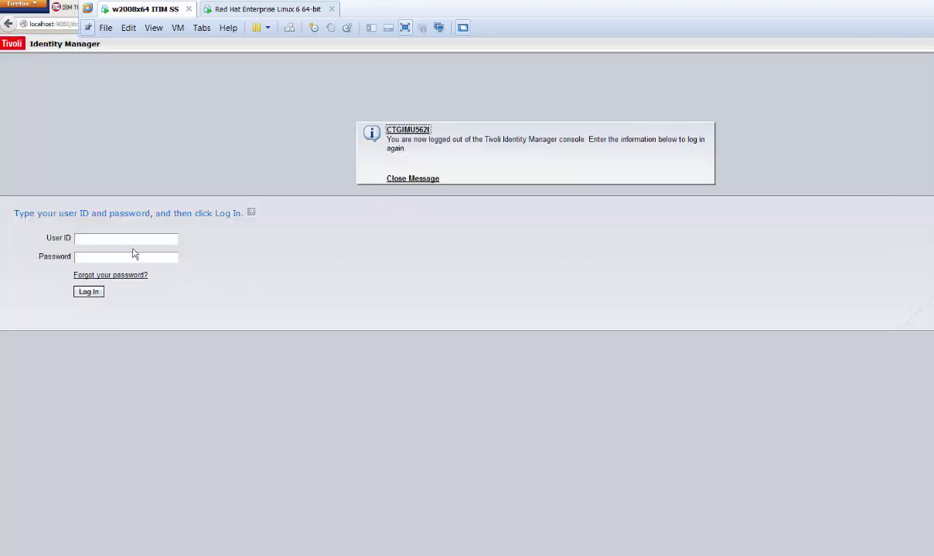
Log back in as the itim manager administrator.
click(126, 242)
text(itim manag)
key(BackSpace)
key(BackSpace)
text(ager)
key(Tab)
text(••••)
key(Return)
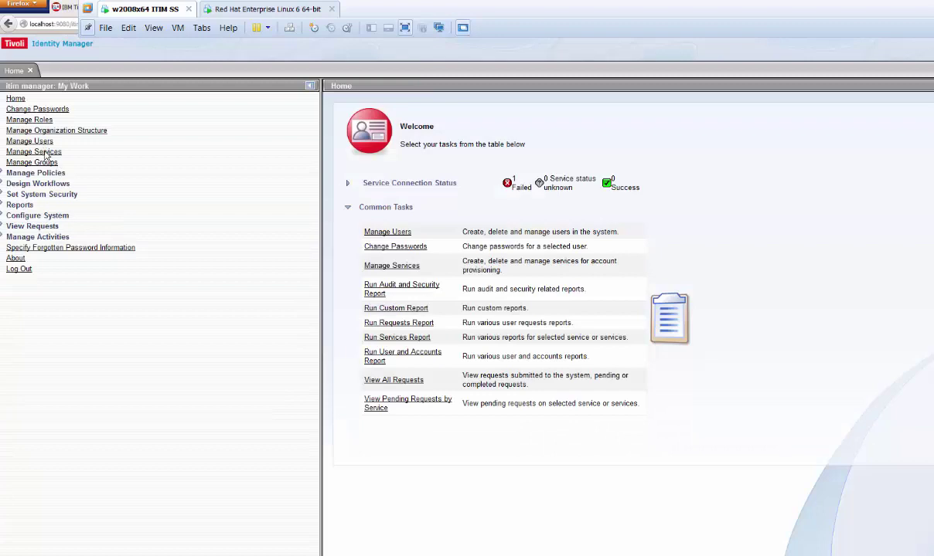
Check the Red Hat Enterprise Linux VM, then return to ITIM's Manage Users page.
click(284, 12)
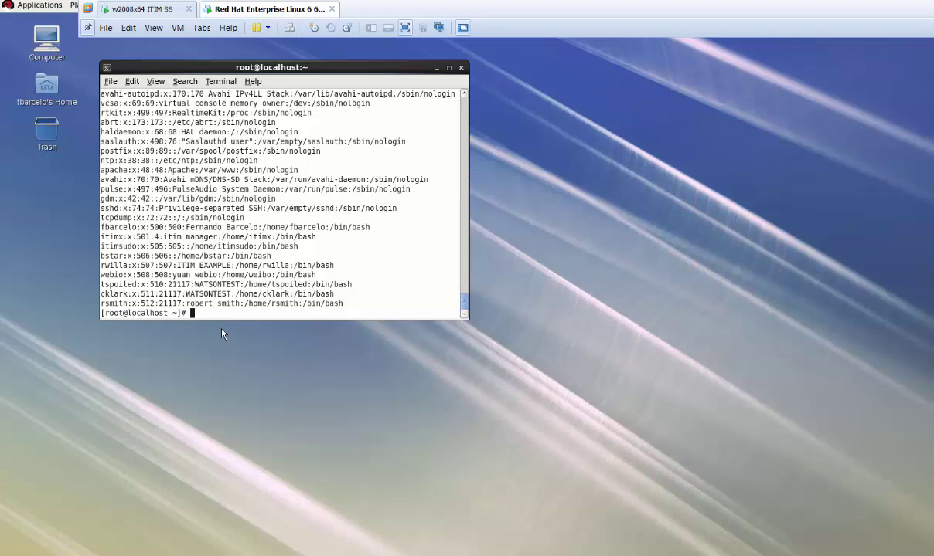
click(139, 11)
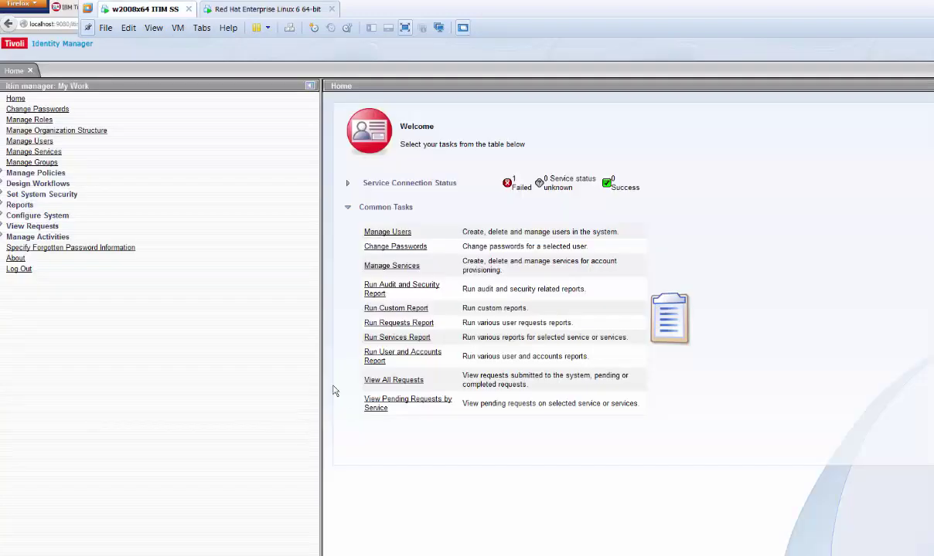
click(32, 141)
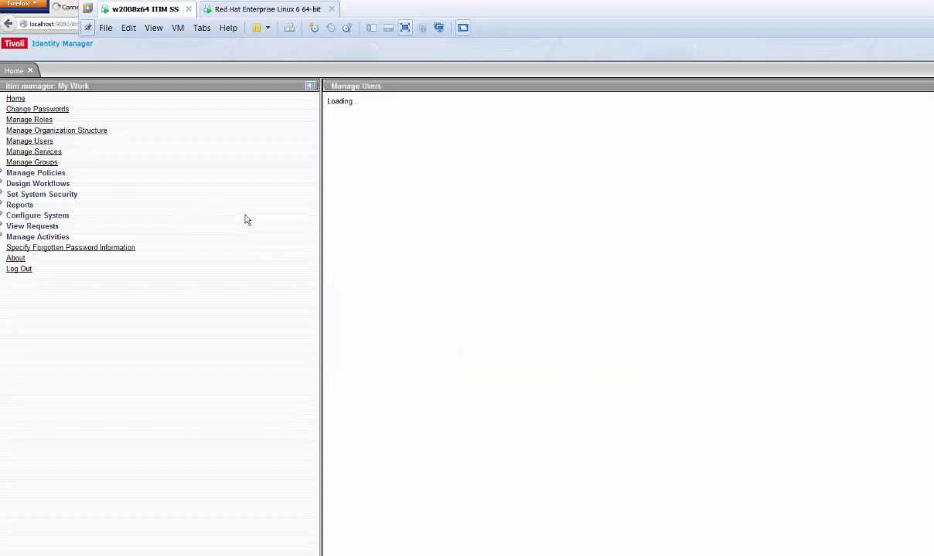
Search users by the new user's last name and open their profile.
text(wills)
key(Return)
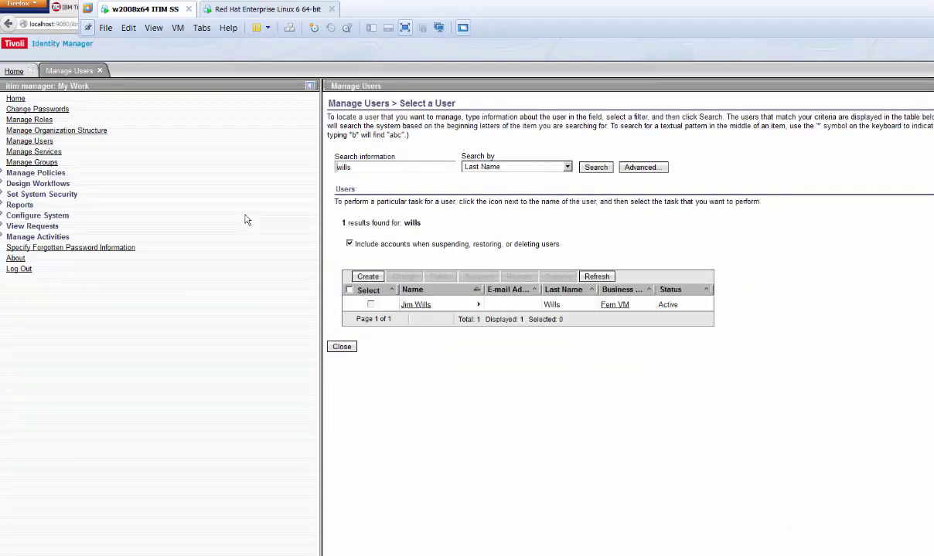
click(429, 307)
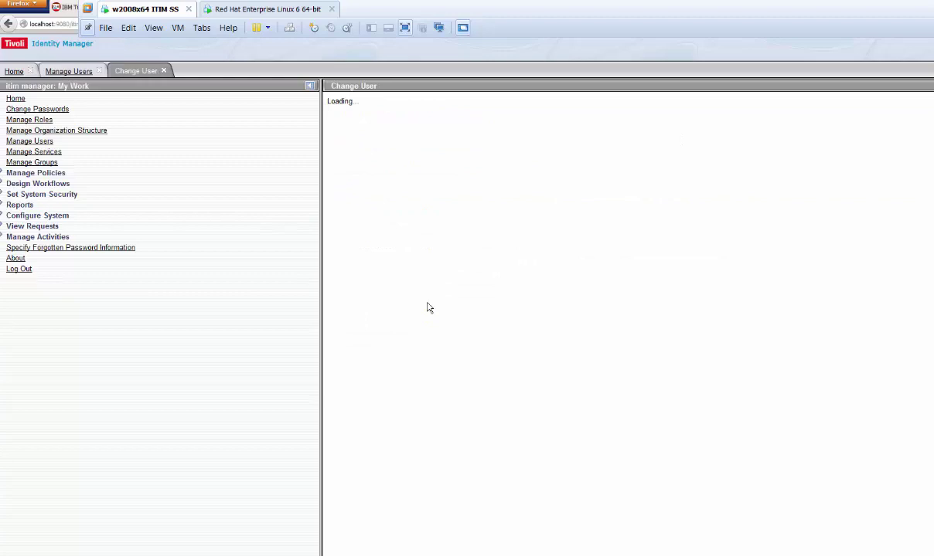
Add the IBM_WATSON_REDHAT organizational role, submit the change, and view the request.
click(516, 345)
click(684, 365)
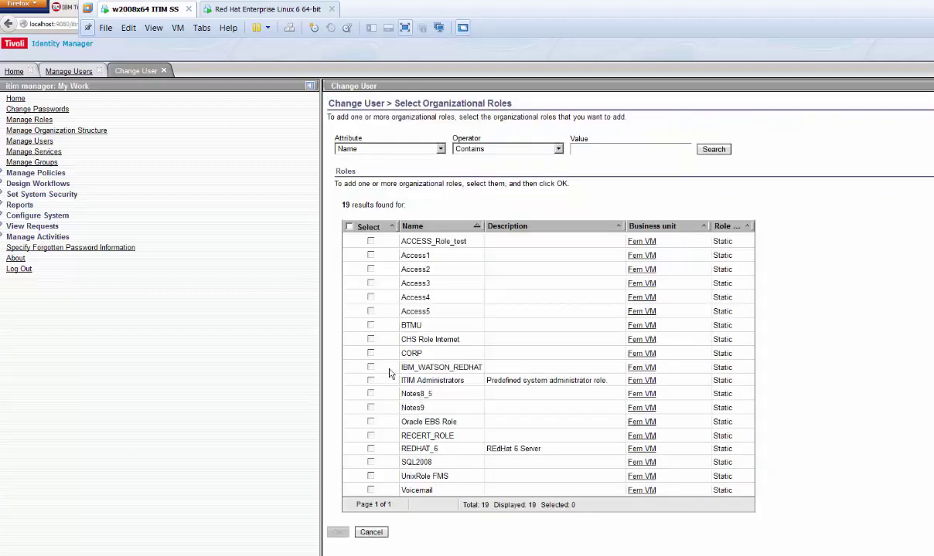
click(370, 367)
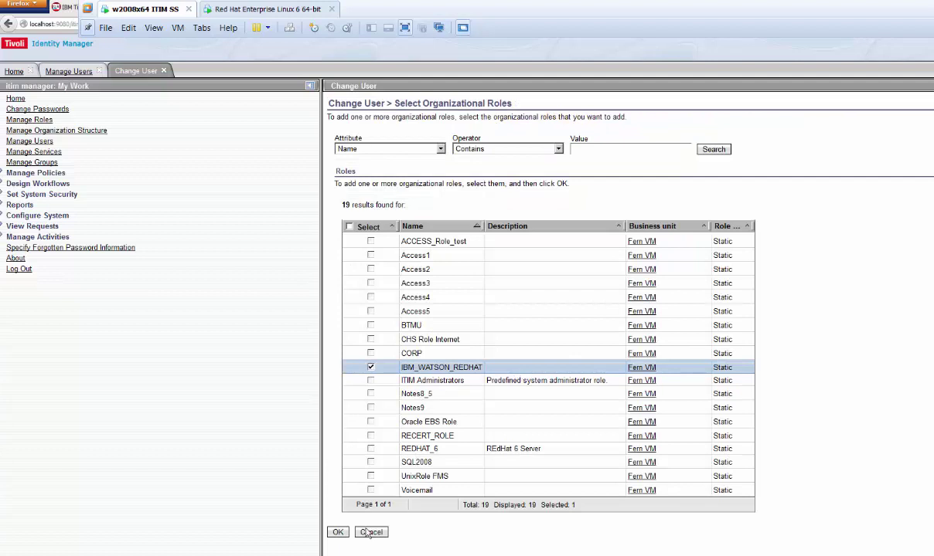
click(338, 533)
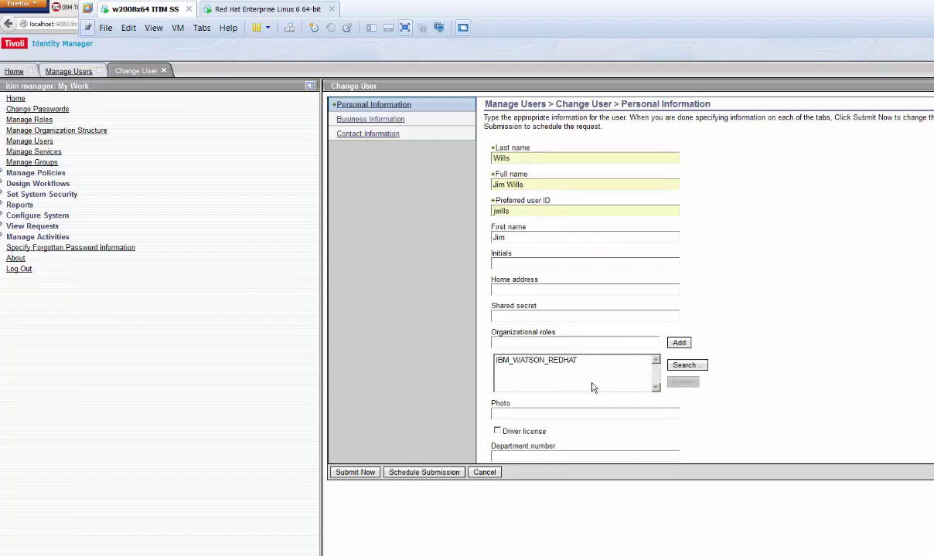
click(351, 472)
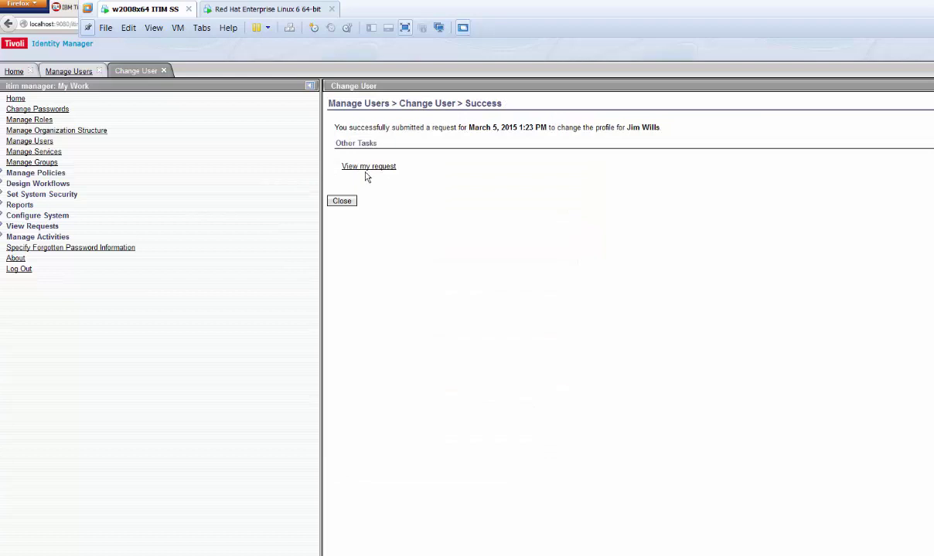
click(369, 167)
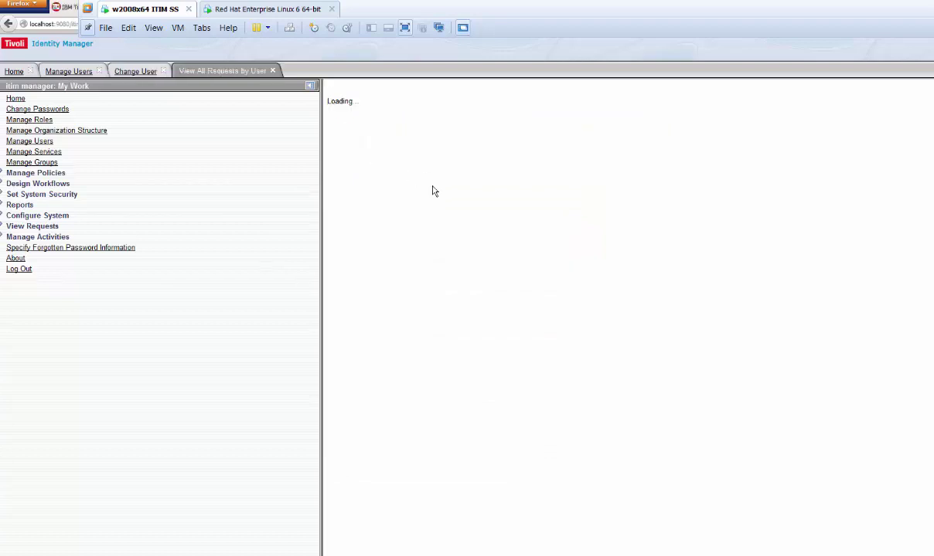
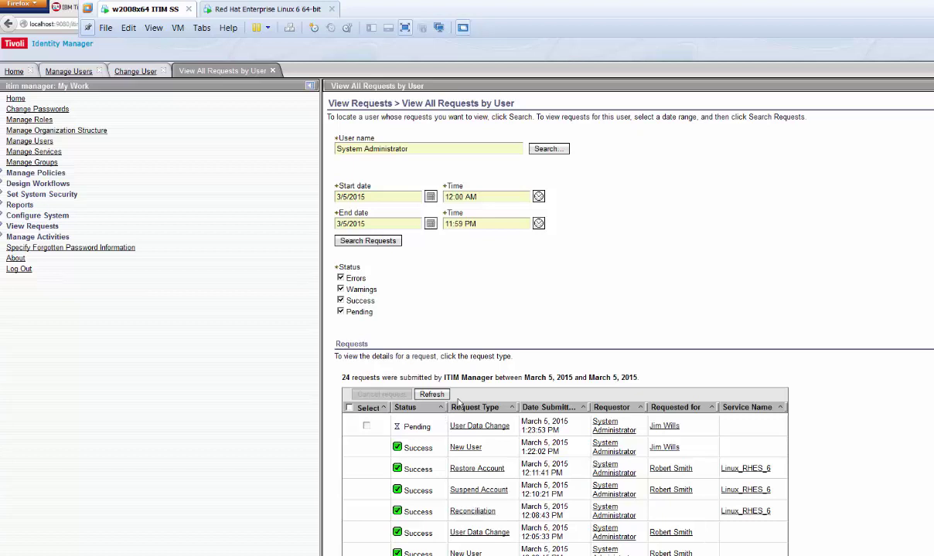
Refresh the System Administrator's 3/5/2015 requests so all 24 requests are listed.
click(433, 395)
click(241, 9)
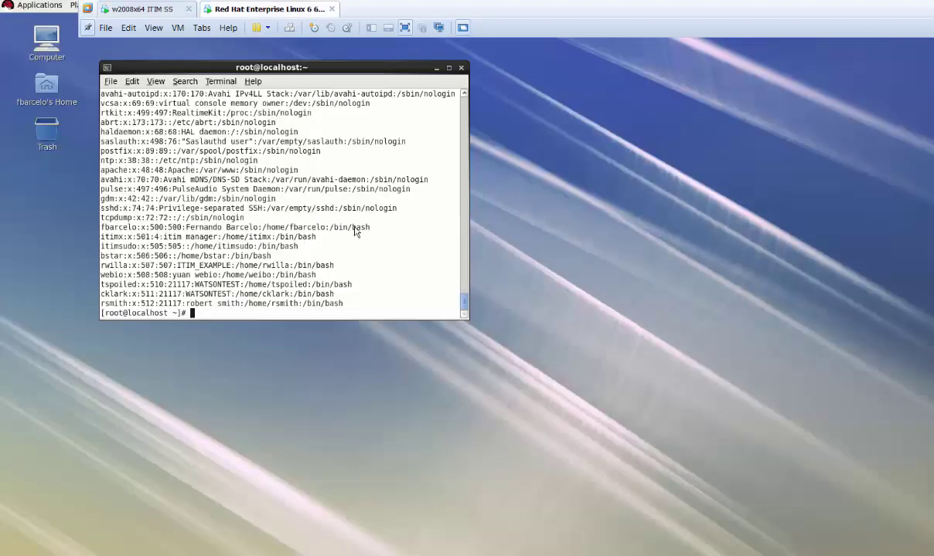
double_click(362, 236)
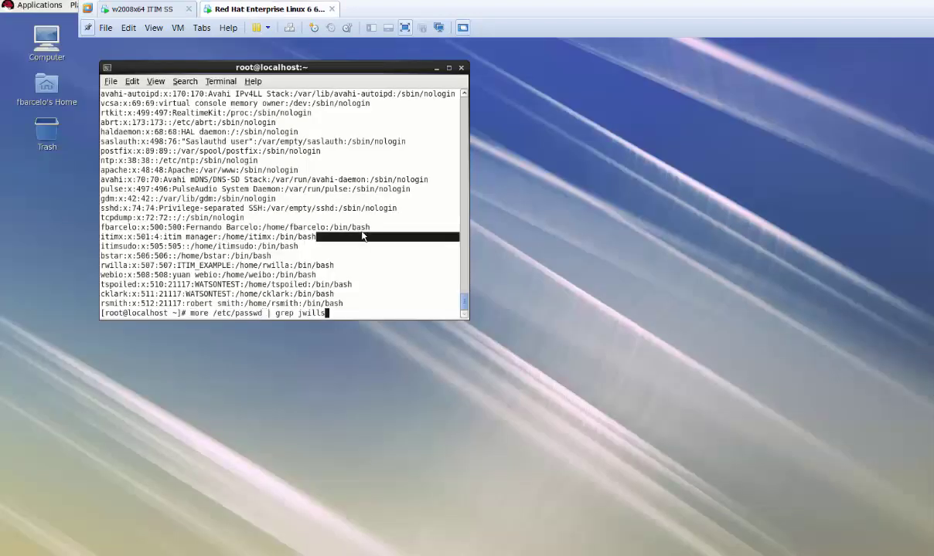
key(Return)
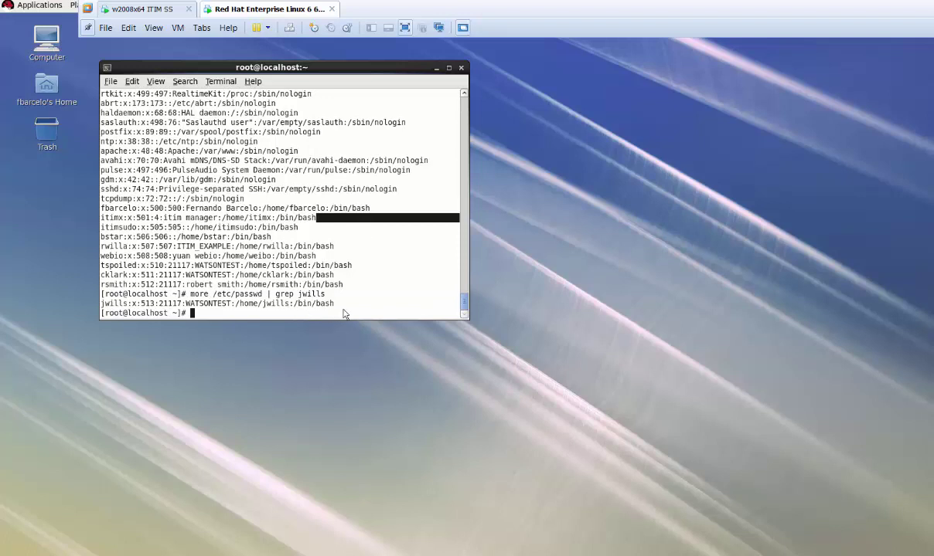
drag(344, 303, 96, 307)
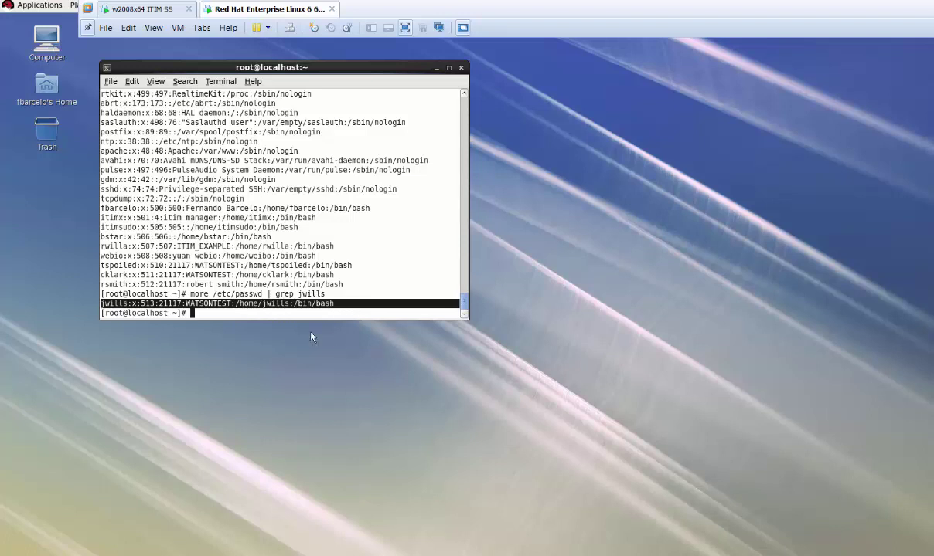
click(257, 318)
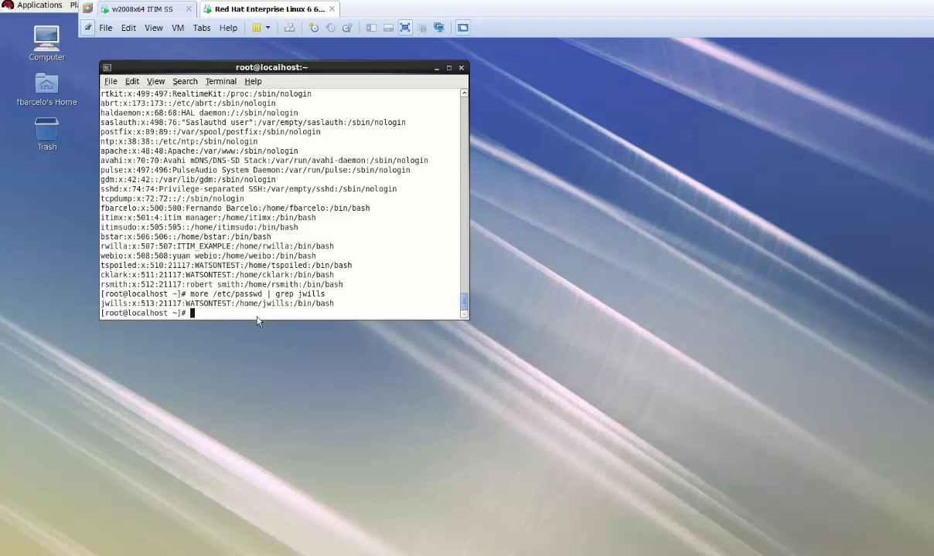
click(128, 12)
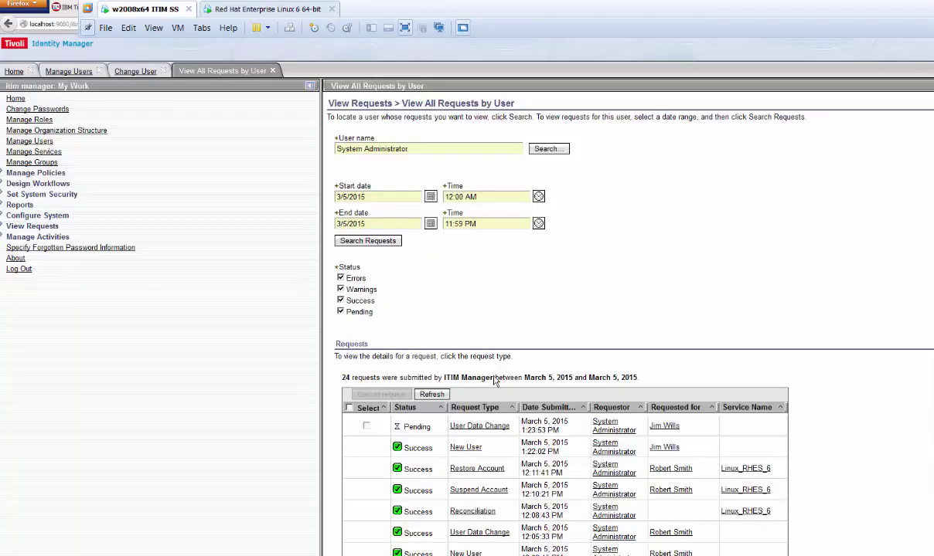
Refresh the requests and expand the user data change down to its ordered provision step.
click(442, 395)
click(480, 430)
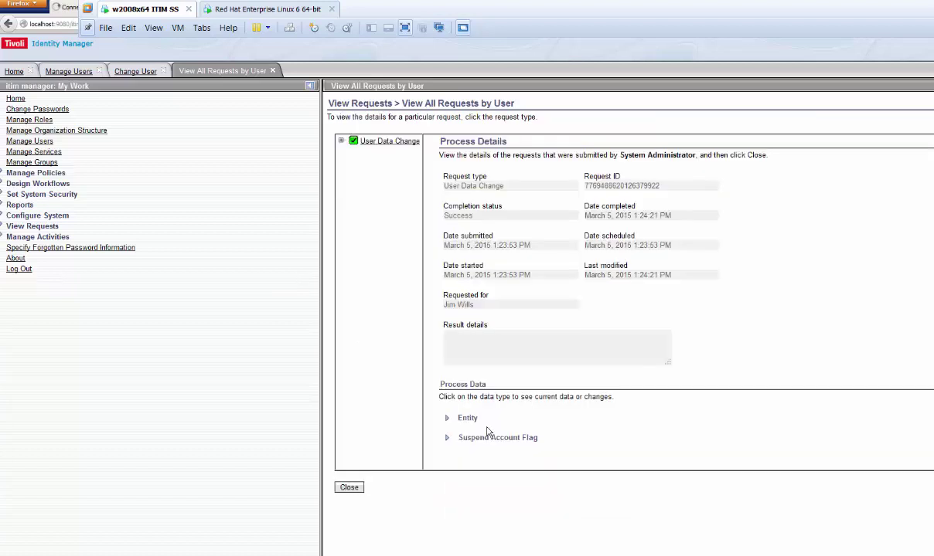
click(341, 141)
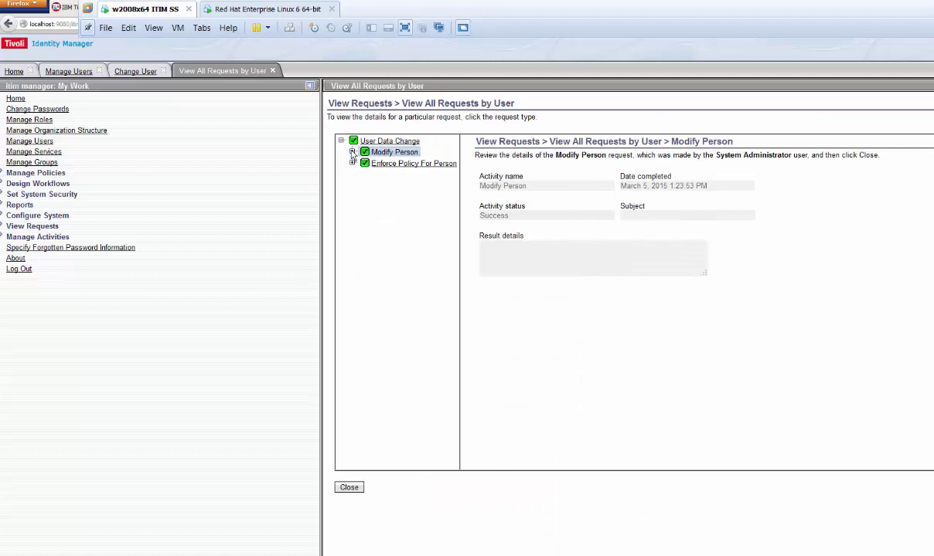
click(352, 164)
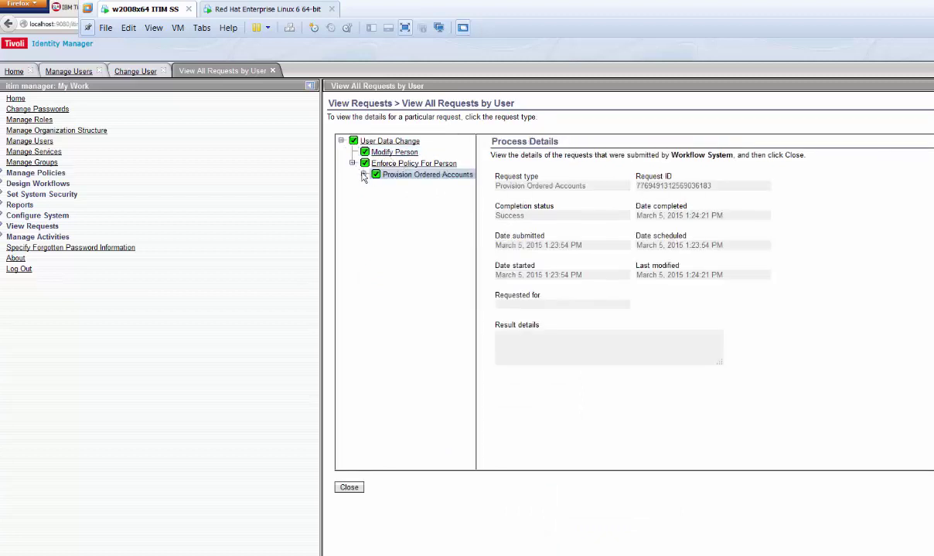
click(363, 175)
click(375, 186)
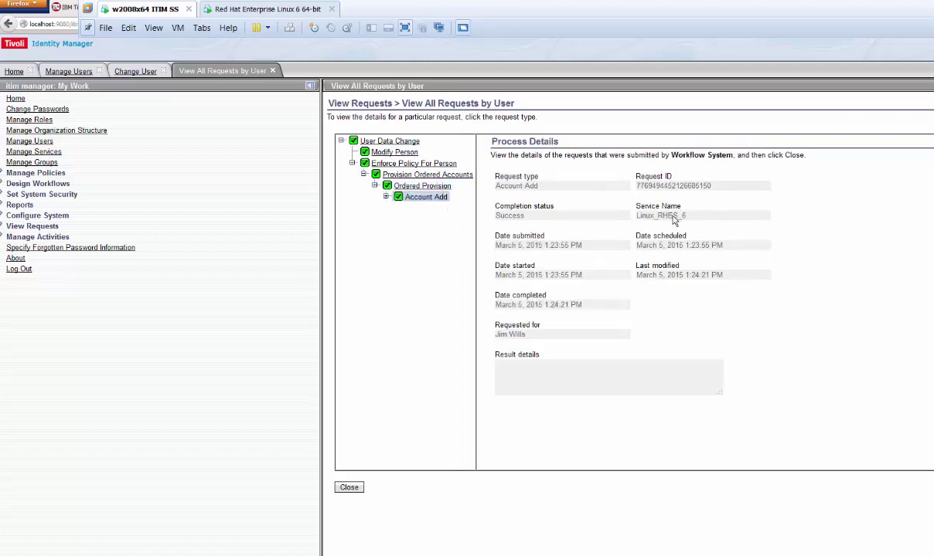
Check the Linux_RHES_6 Account Add and Create Account details, then close the request.
double_click(663, 208)
click(386, 197)
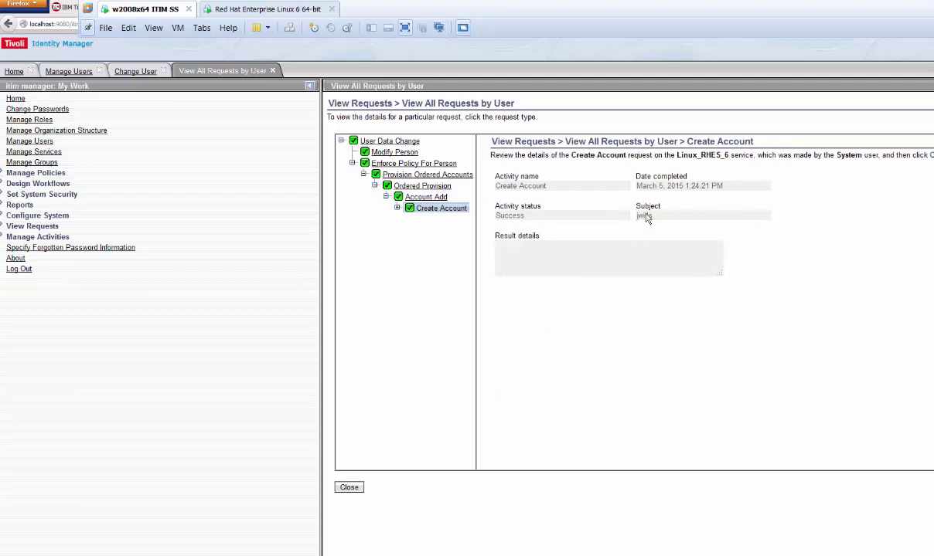
drag(659, 217, 626, 219)
click(345, 488)
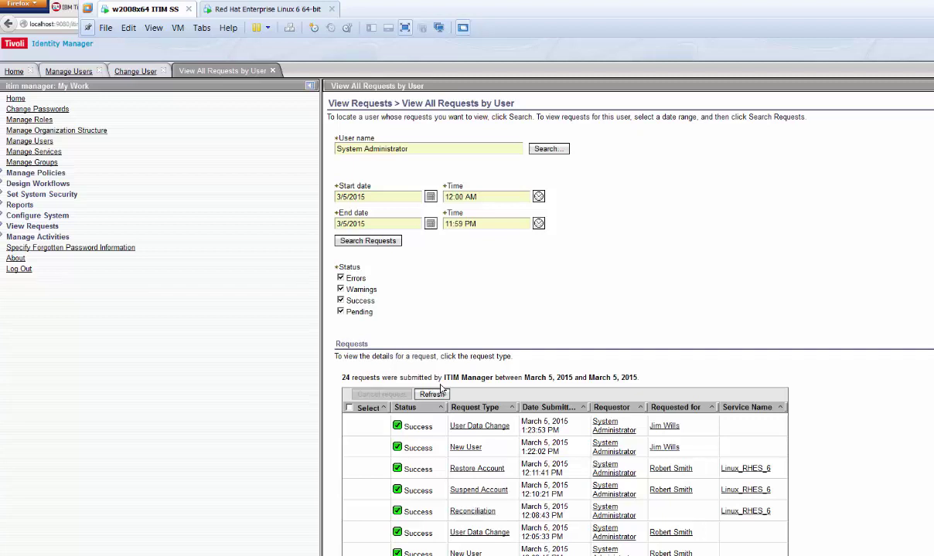
click(28, 175)
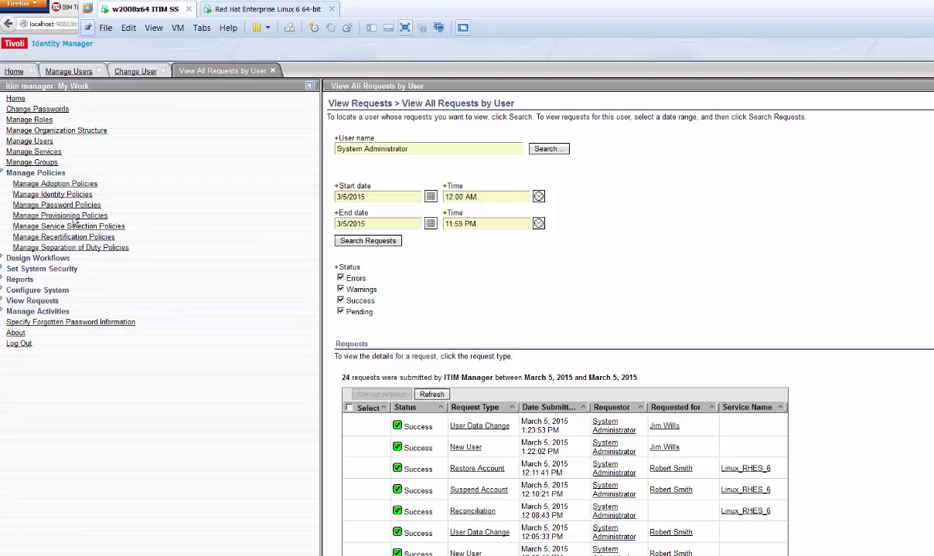
click(76, 217)
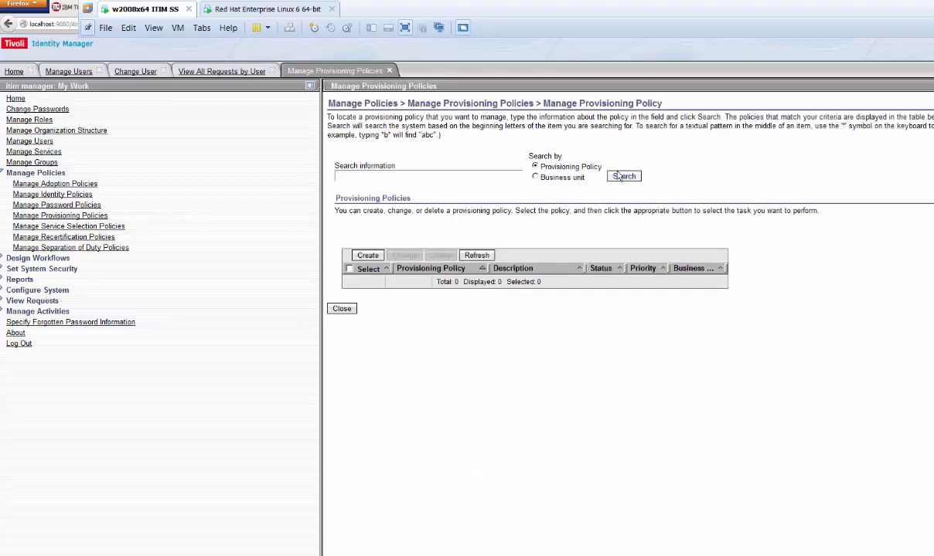
click(623, 176)
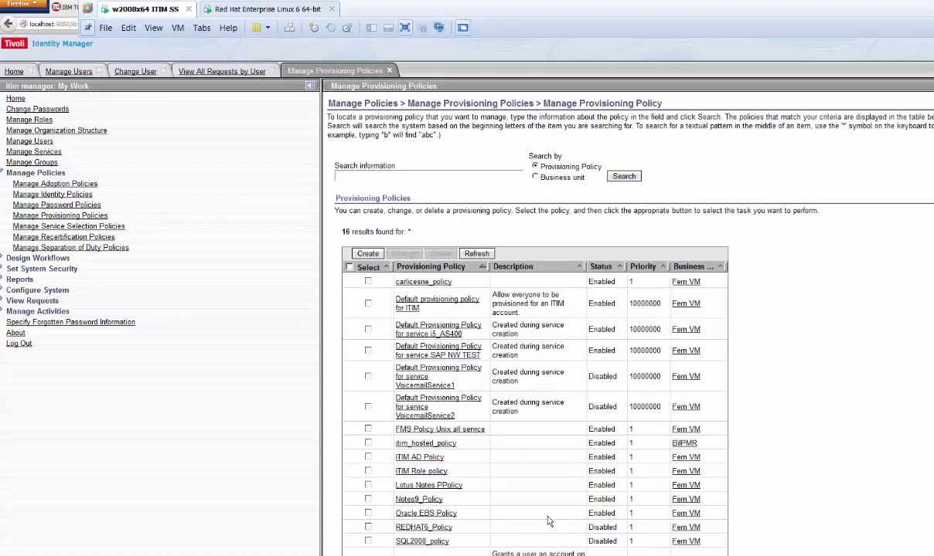
scroll(428, 518, down, 1)
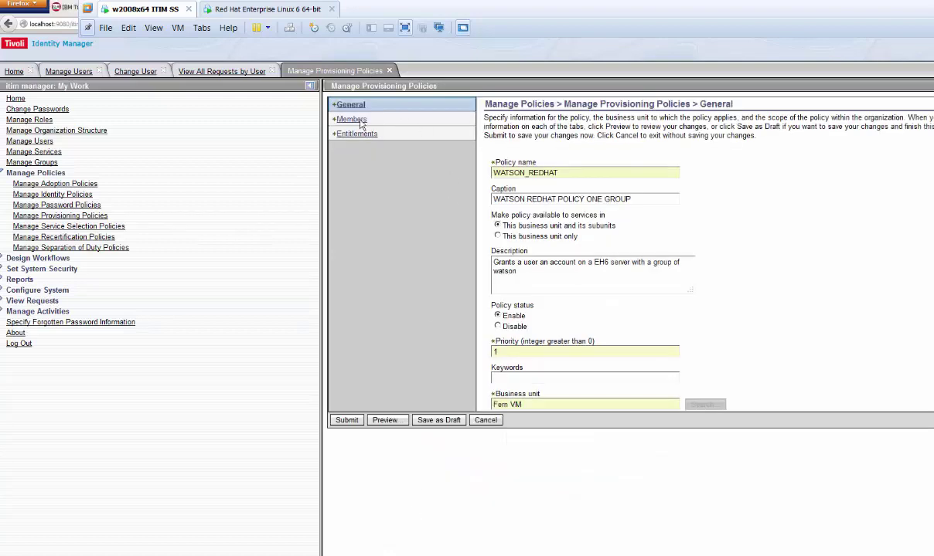
click(353, 120)
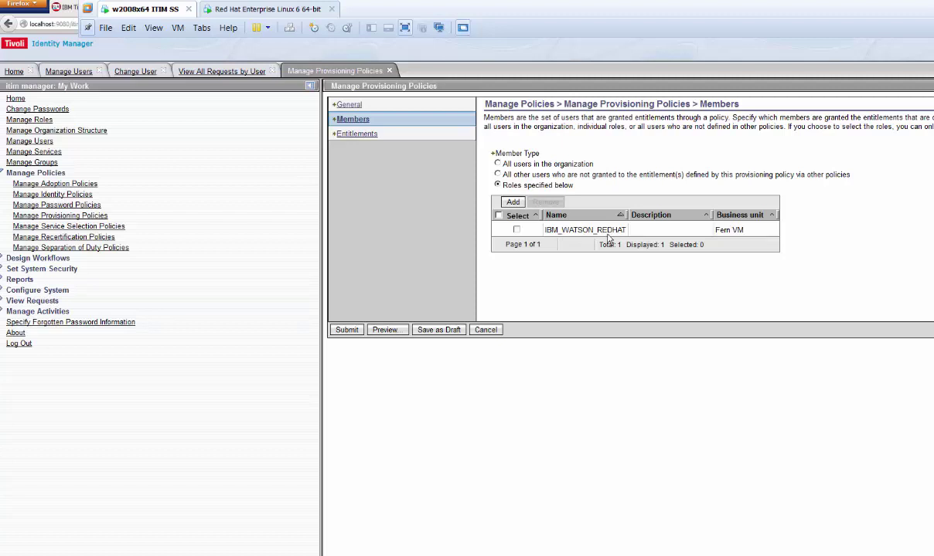
click(364, 135)
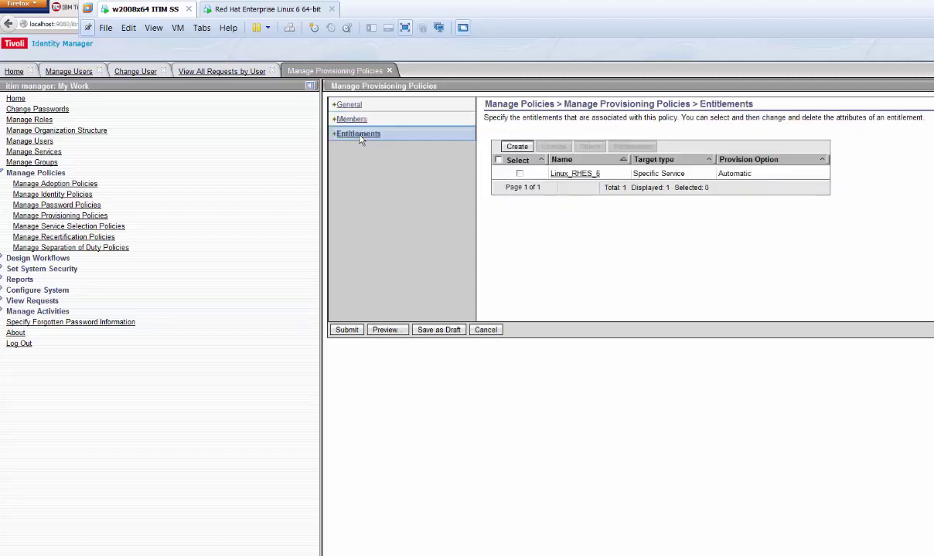
click(519, 173)
click(629, 146)
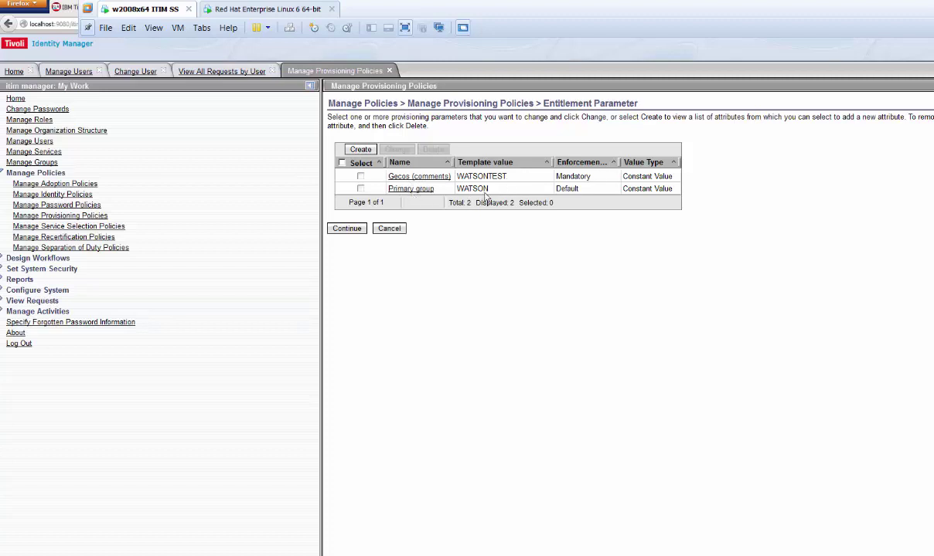
click(390, 229)
click(373, 68)
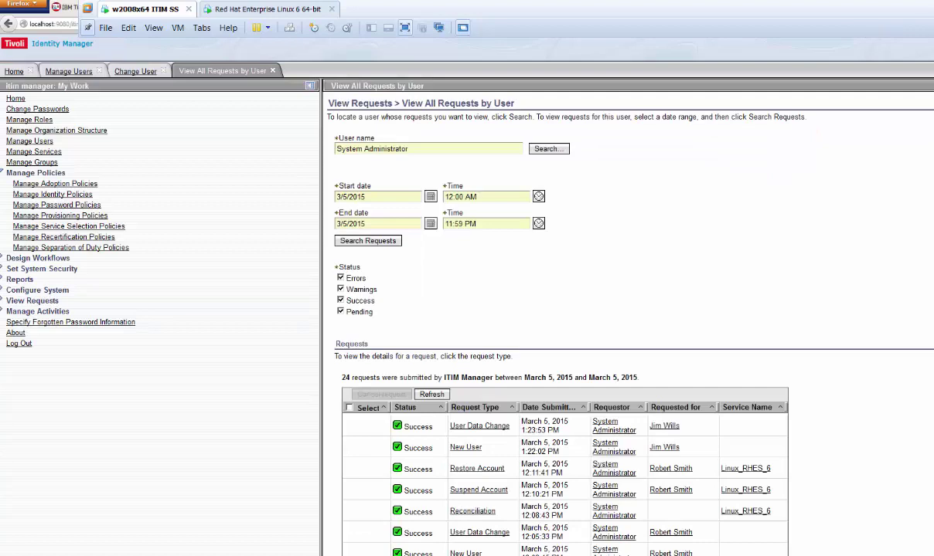
Launch System > Administration > Users and Groups on RHEL, authenticating with the root password.
click(237, 9)
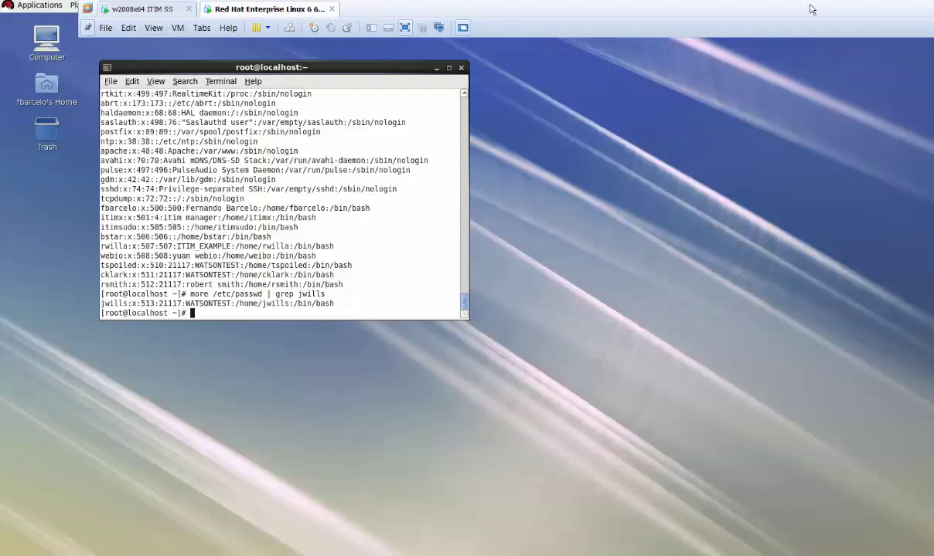
click(876, 11)
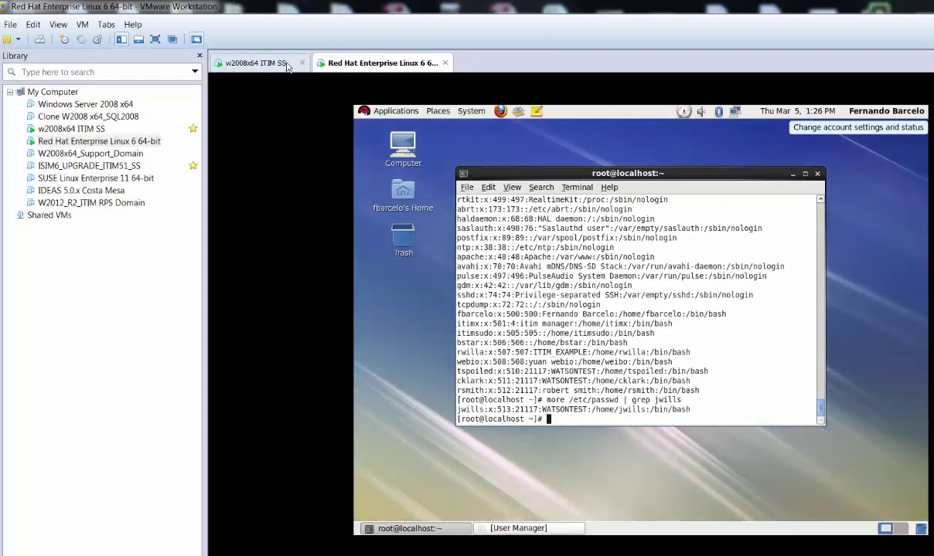
click(469, 111)
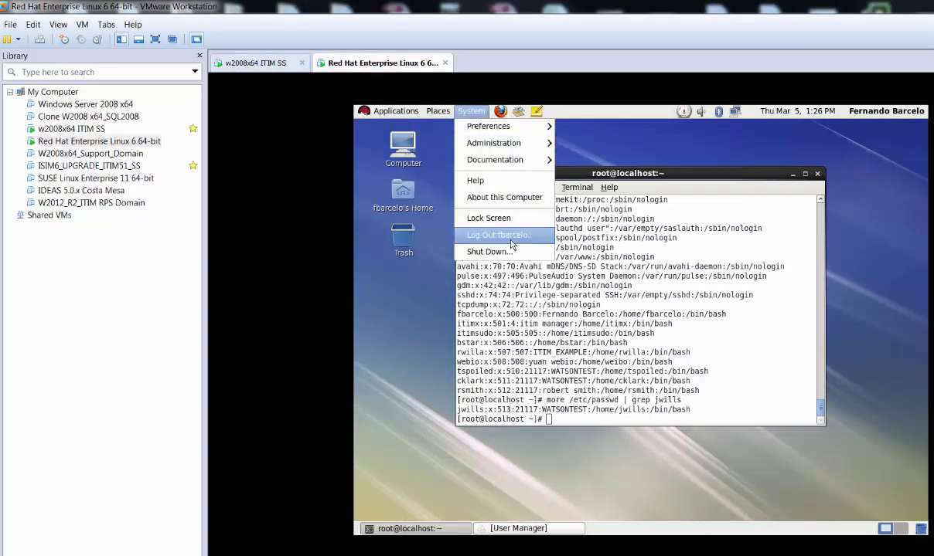
mouse_move(507, 152)
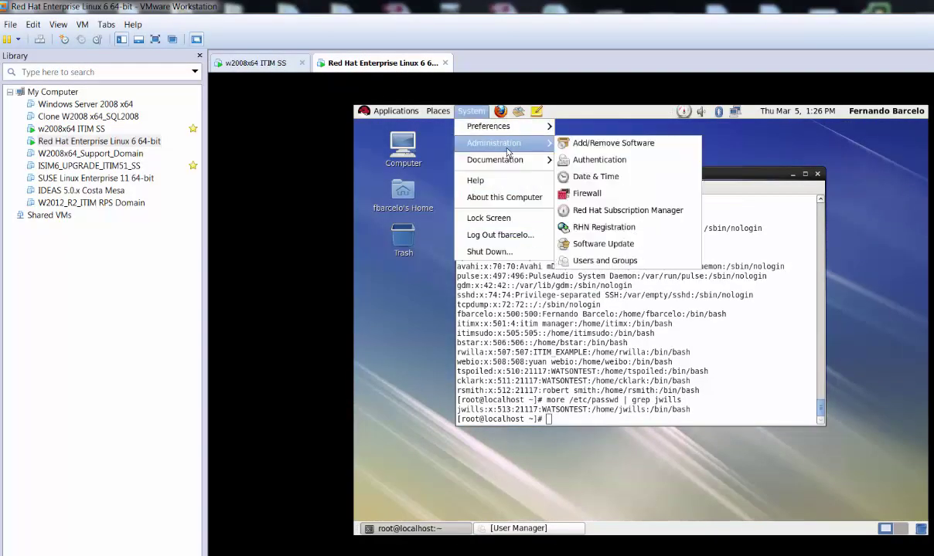
click(605, 263)
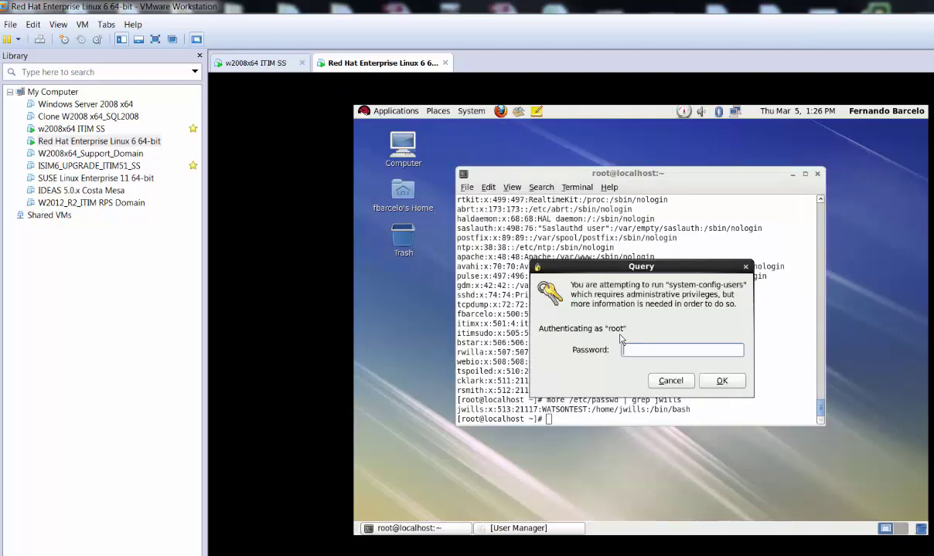
text(••••••••)
key(Return)
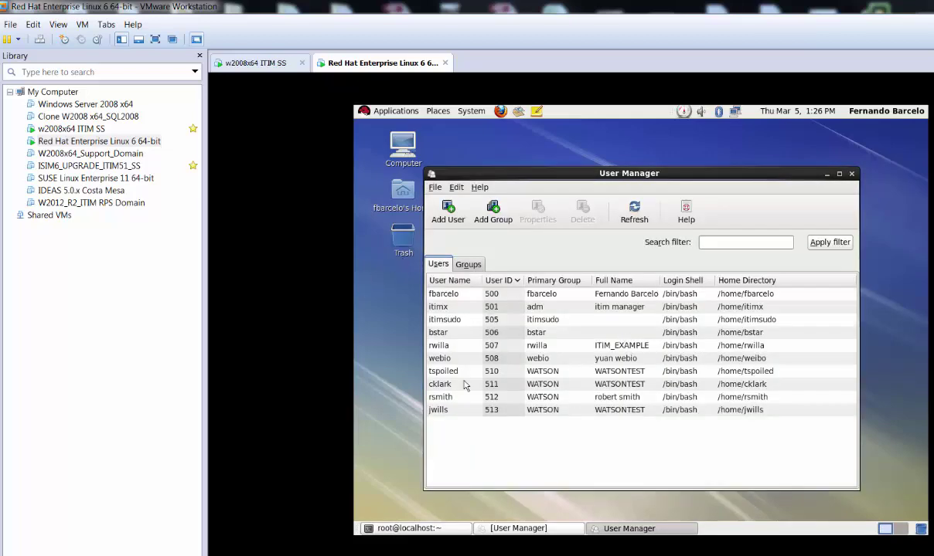
Change the new user's Full Name to WATSONTEST_FAIL in User Manager, then return to ITIM.
click(438, 412)
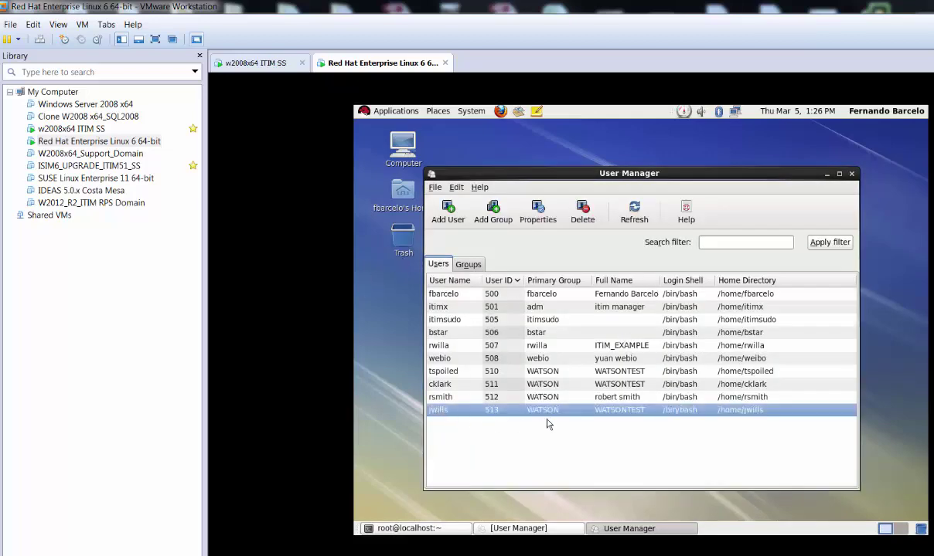
double_click(440, 411)
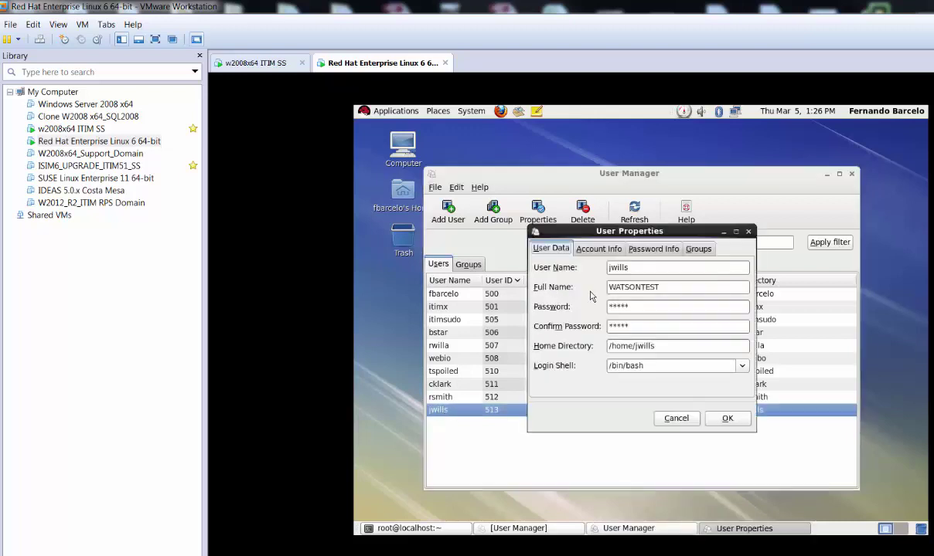
click(675, 291)
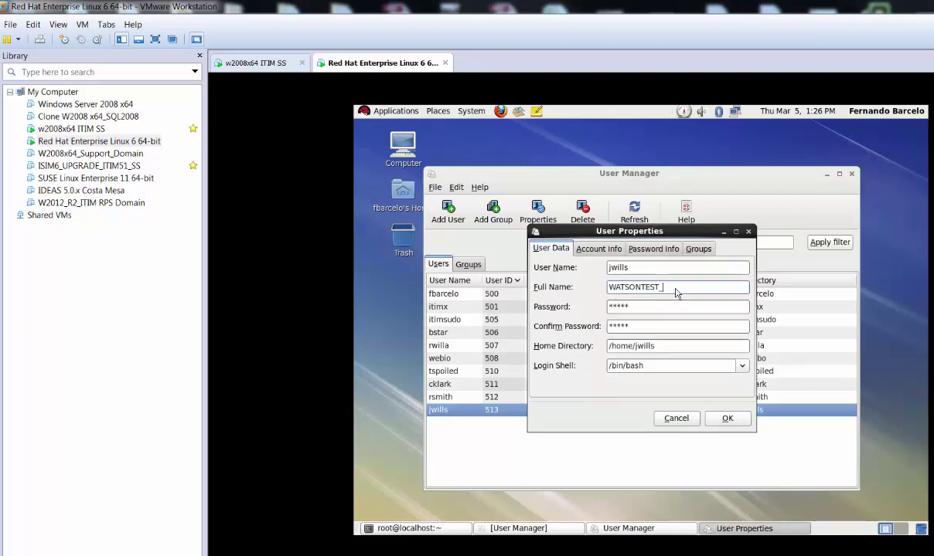
text(FAIL)
click(727, 418)
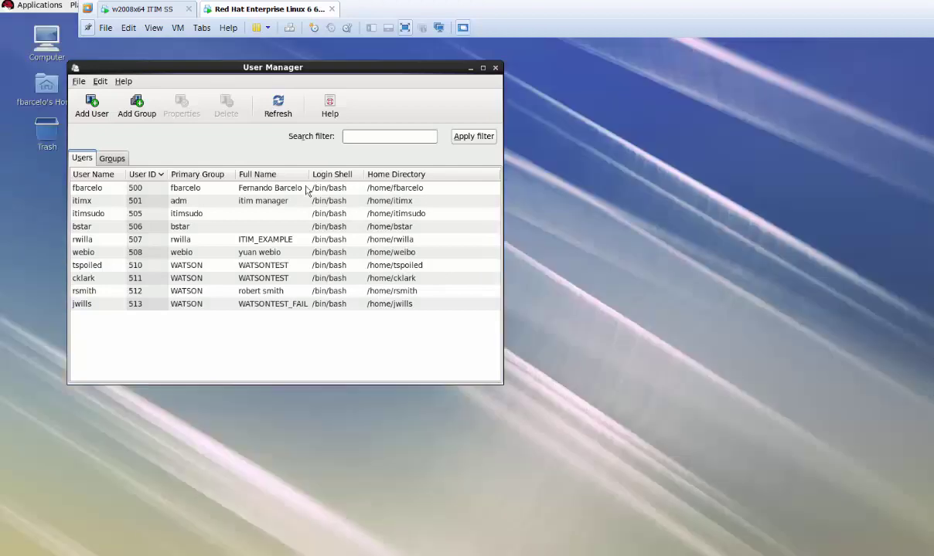
click(151, 9)
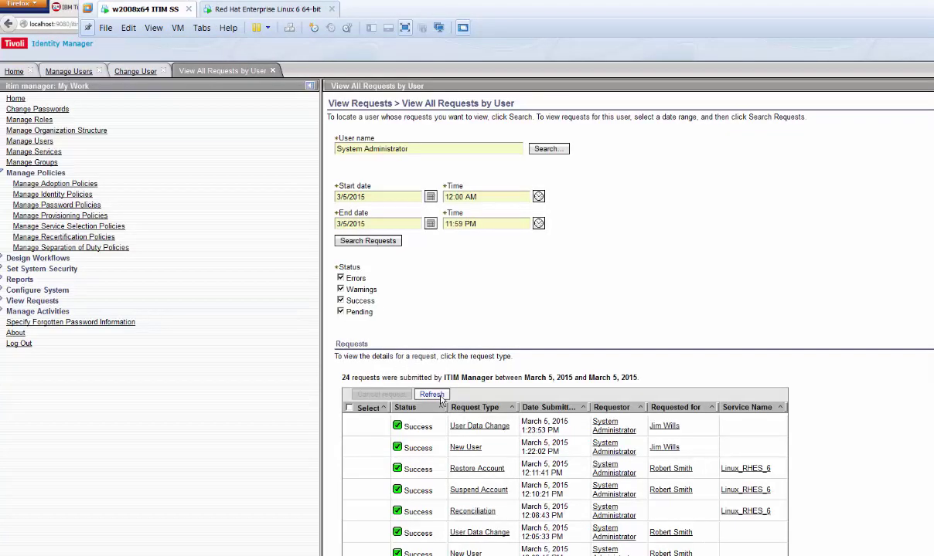
Close the open task tabs and search Manage Services for POSIX Linux profile services.
click(272, 70)
click(164, 70)
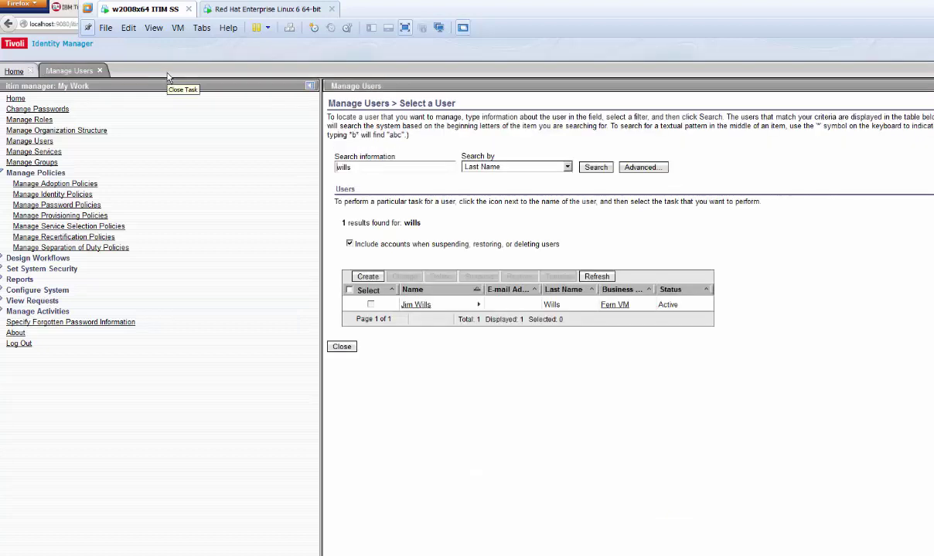
click(48, 154)
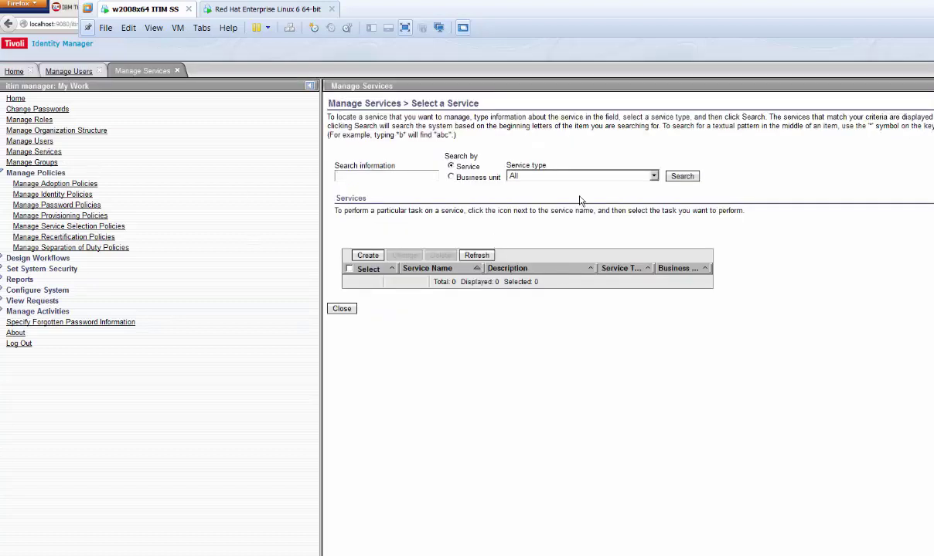
click(653, 177)
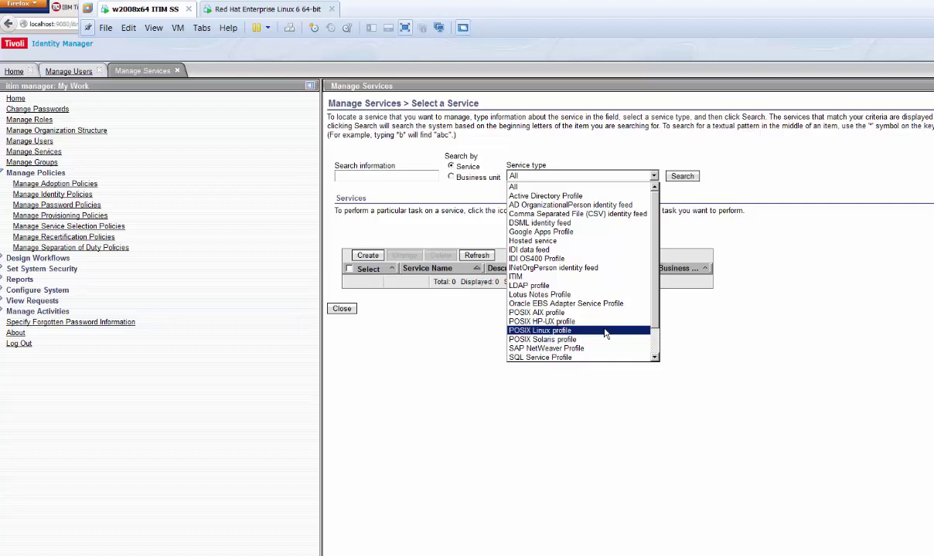
click(605, 331)
click(682, 176)
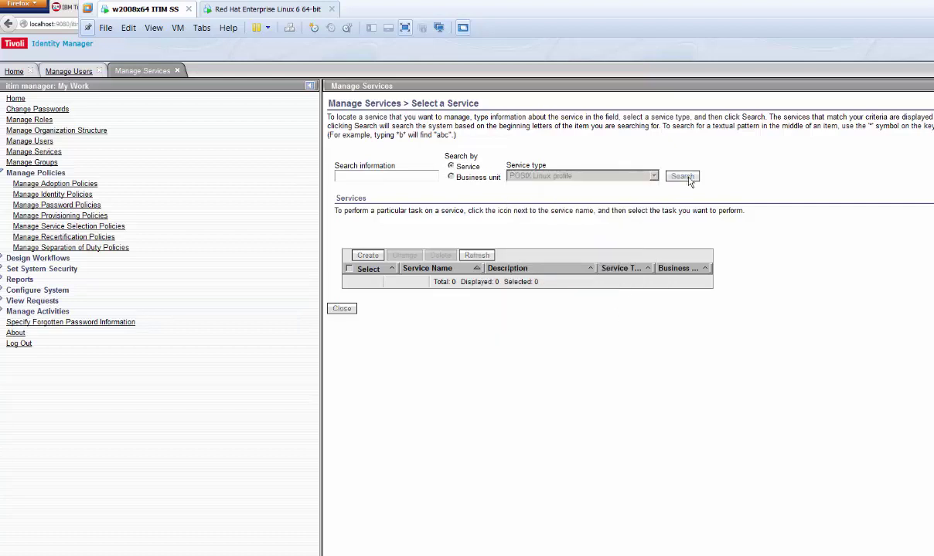
Run Reconcile Now on Linux_RHES_6 without a query and view its request status.
click(478, 285)
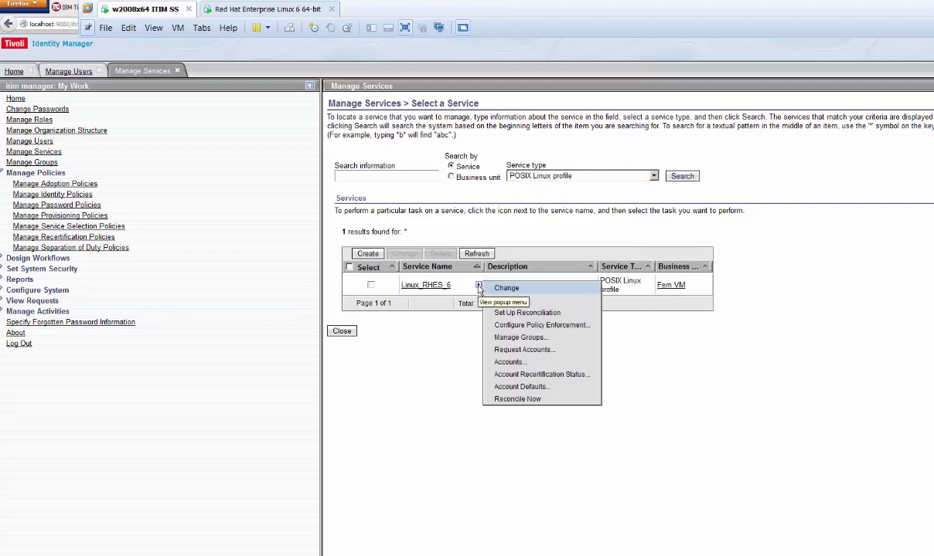
click(517, 399)
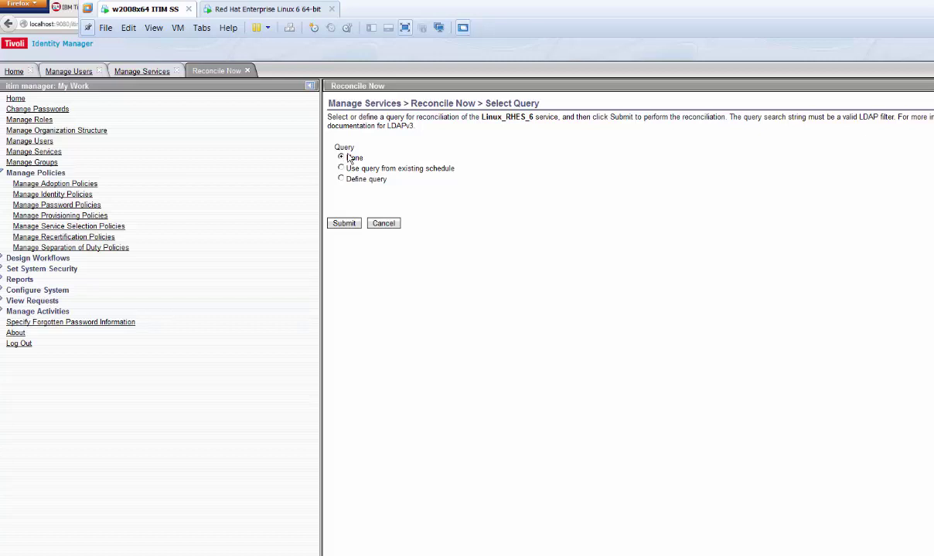
click(342, 224)
click(404, 167)
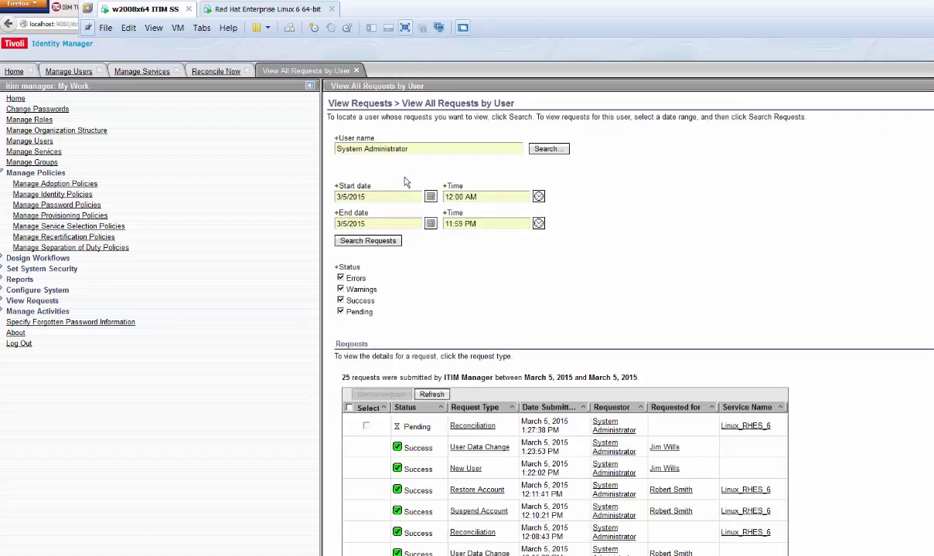
Refresh the request list twice to recheck the pending reconciliation, then switch to RHEL.
click(433, 394)
click(433, 395)
click(240, 11)
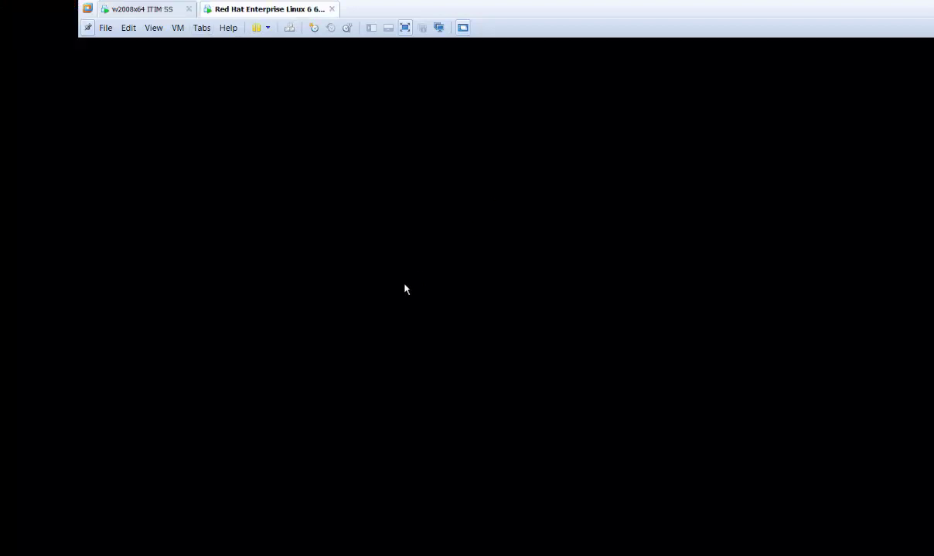
Verify the last user's full name reads WATSONTEST_FAIL, then refresh ITIM requests showing reconciliation Success.
double_click(88, 308)
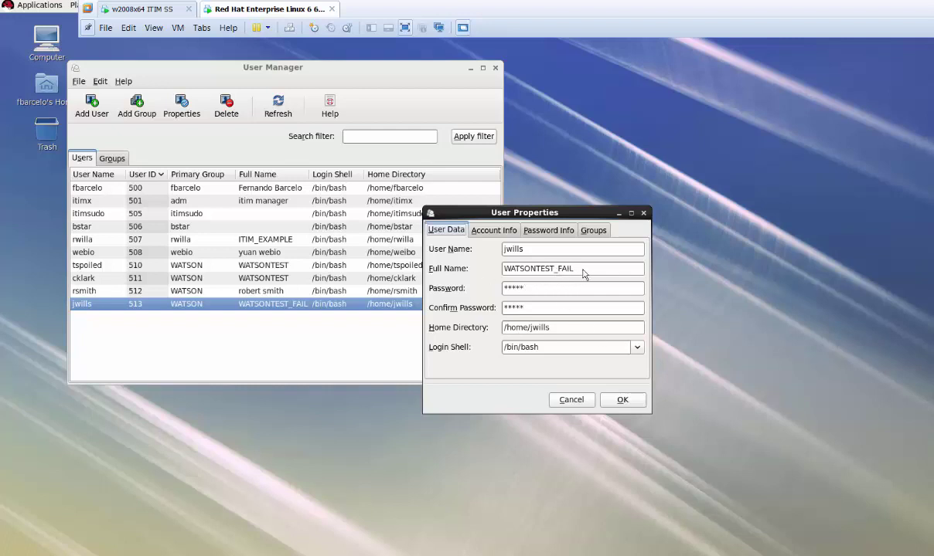
drag(553, 270, 477, 253)
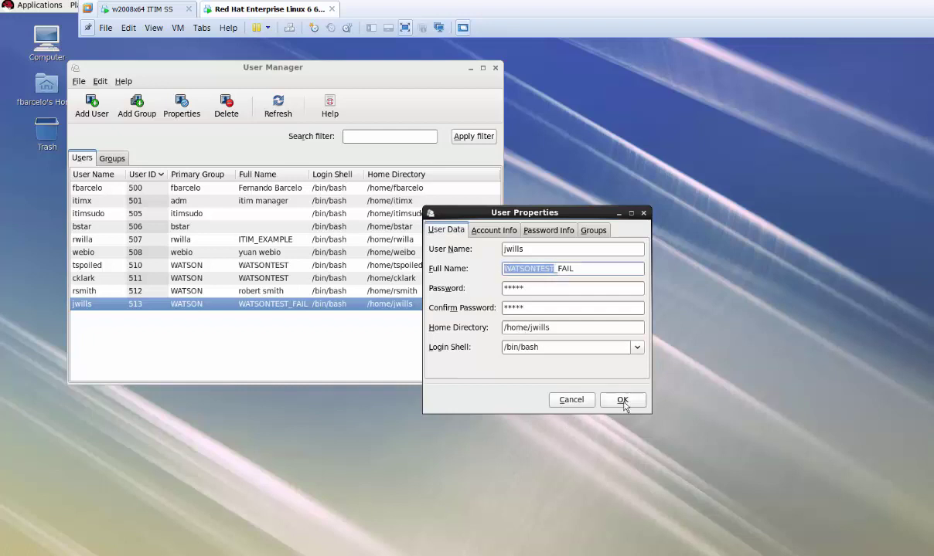
click(622, 401)
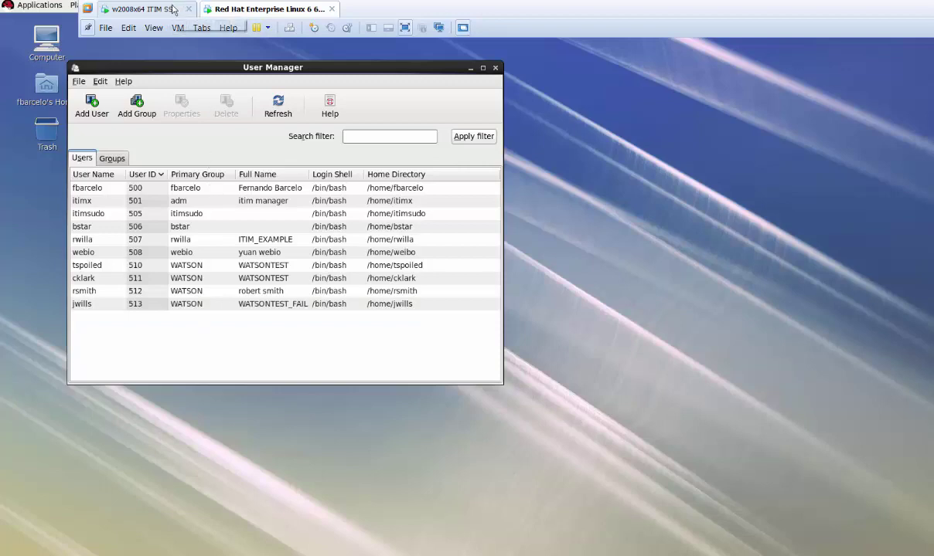
click(164, 9)
click(433, 396)
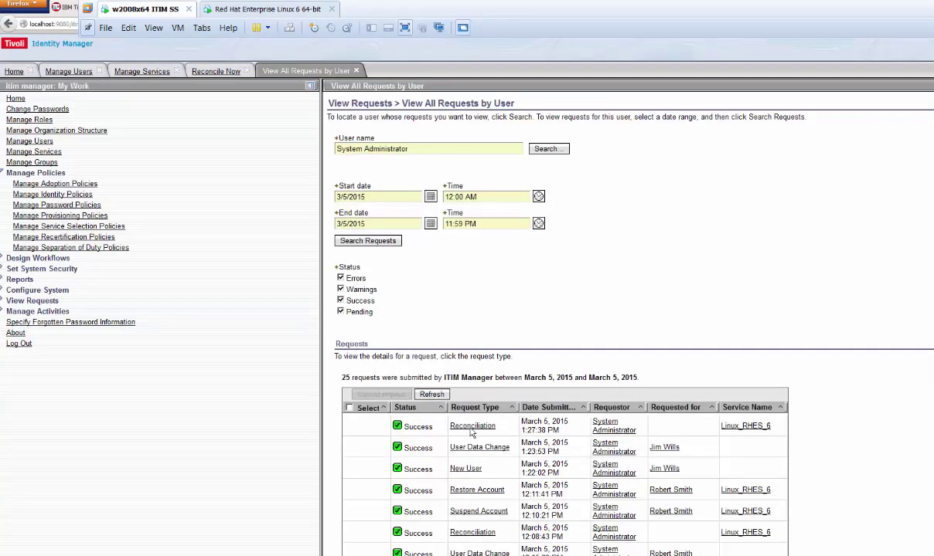
Close the request, Reconcile Now and Manage Services tabs and open the user's account list.
click(357, 70)
click(247, 70)
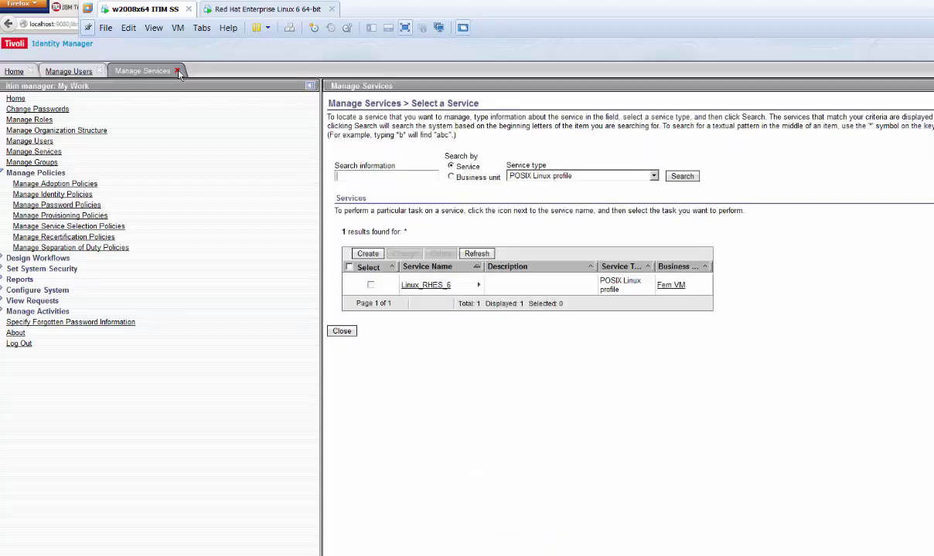
click(178, 70)
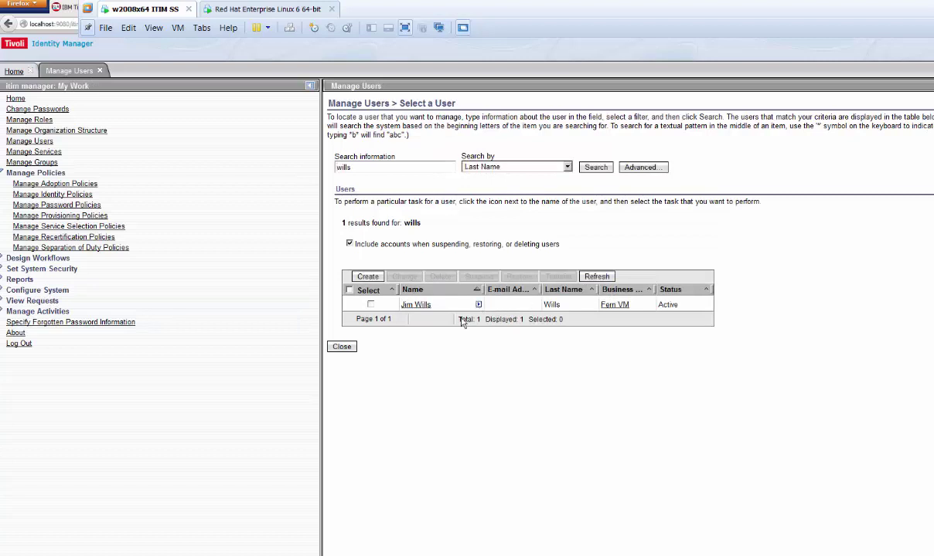
click(478, 304)
click(538, 394)
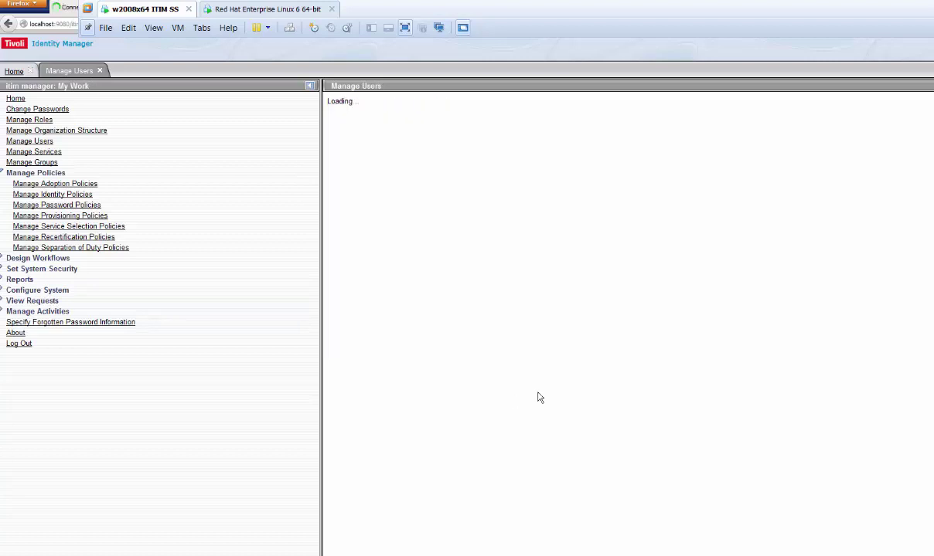
click(569, 253)
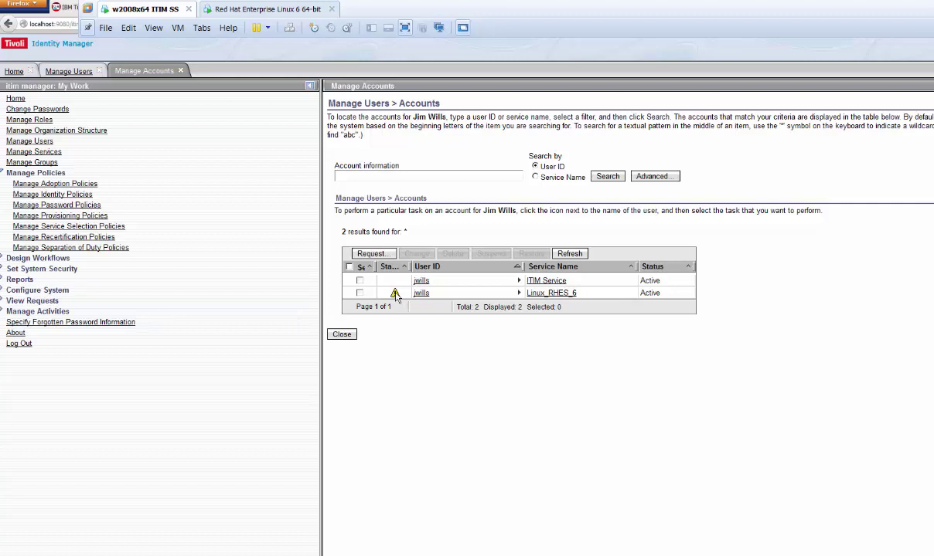
View Linux_RHES_6's noncompliance reason: Gecos WATSONTEST_FAIL versus suggested WATSONTEST.
click(395, 294)
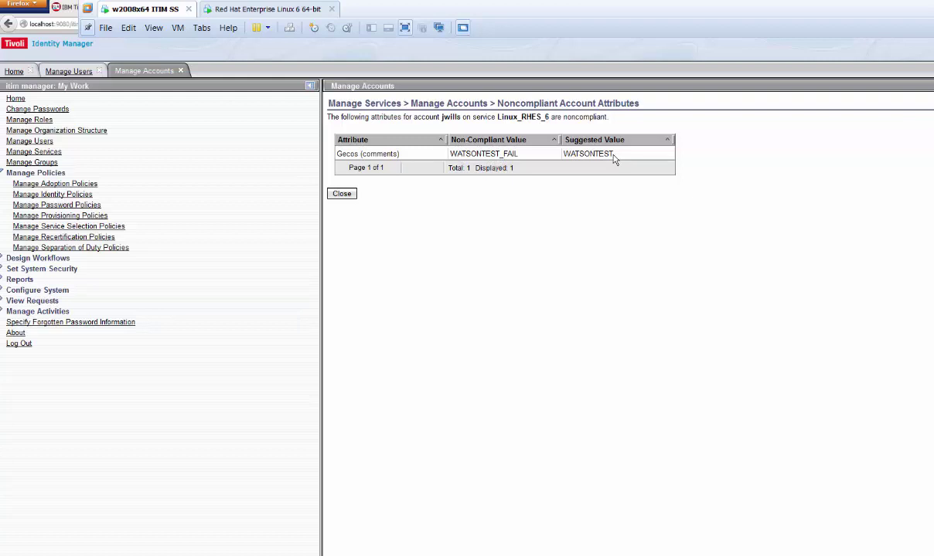
click(342, 194)
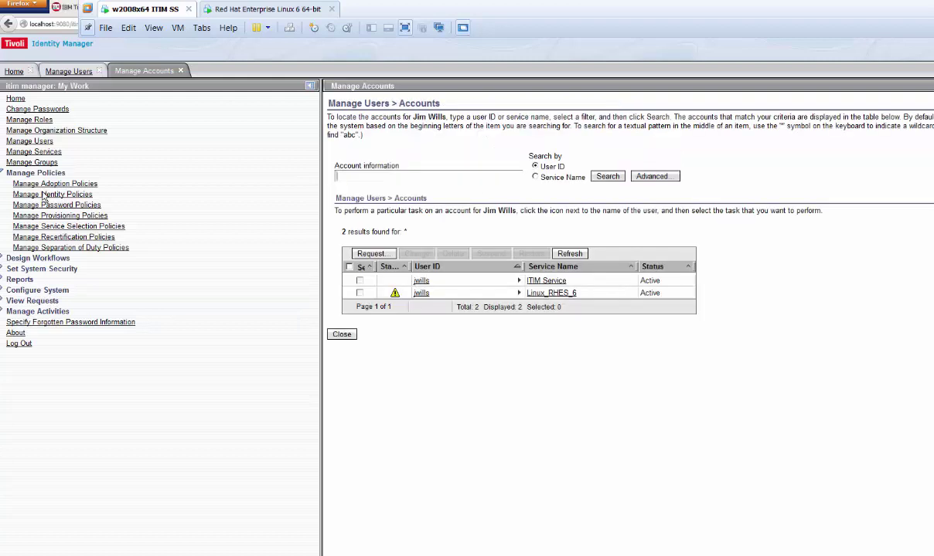
click(34, 152)
Review Linux_RHES_6's policy enforcement action, Mark, among POSIX Linux profile services and cancel unchanged.
click(653, 177)
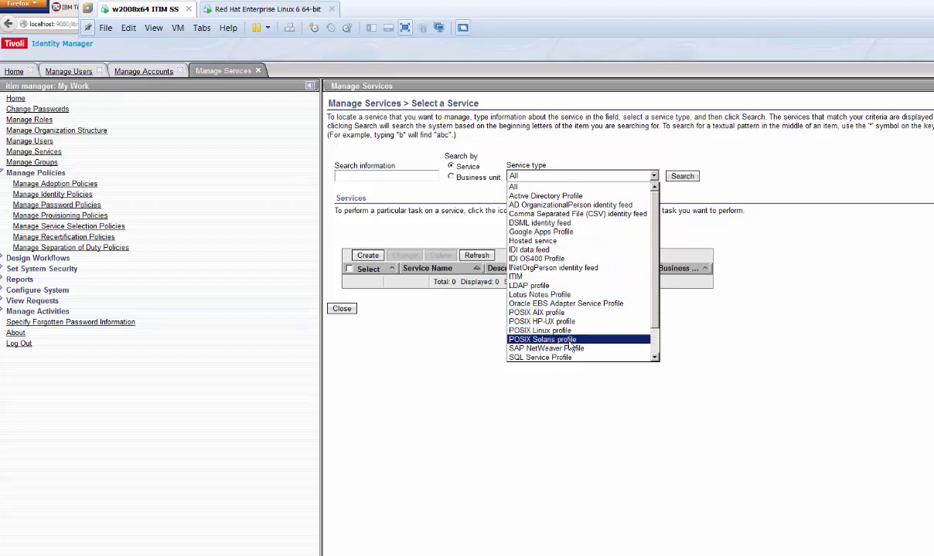
click(545, 331)
click(677, 177)
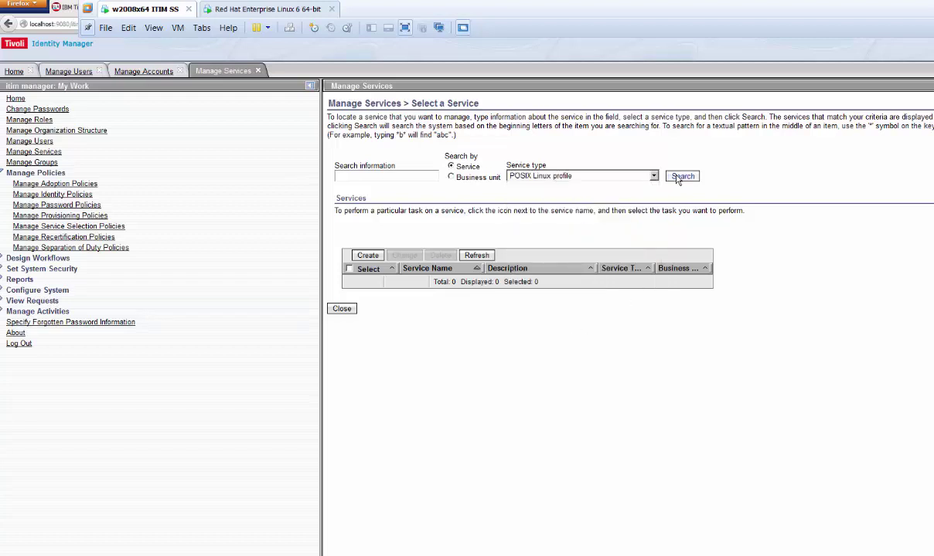
click(478, 285)
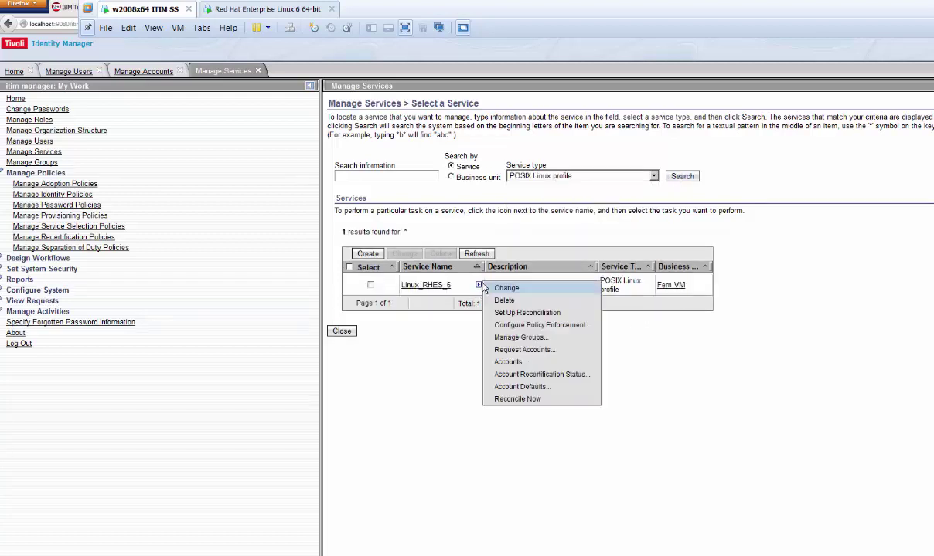
click(555, 329)
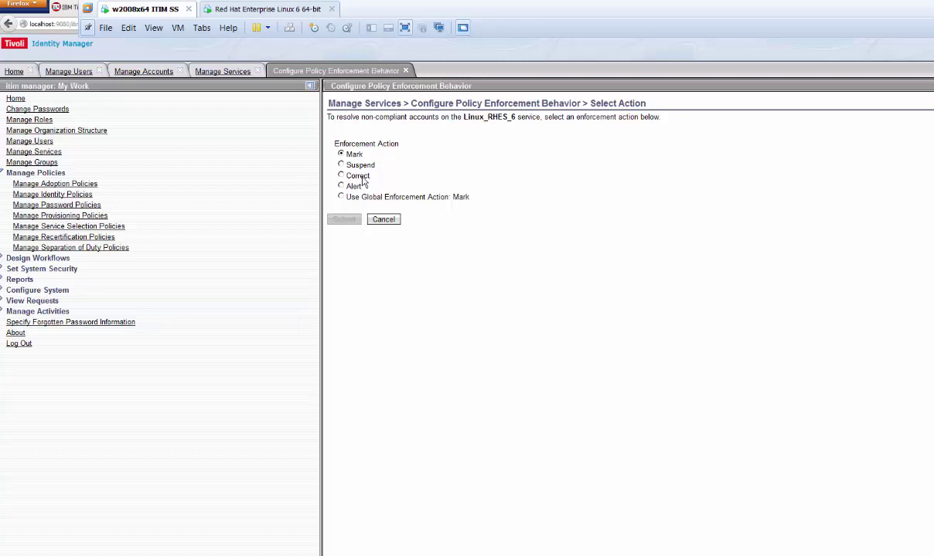
click(387, 222)
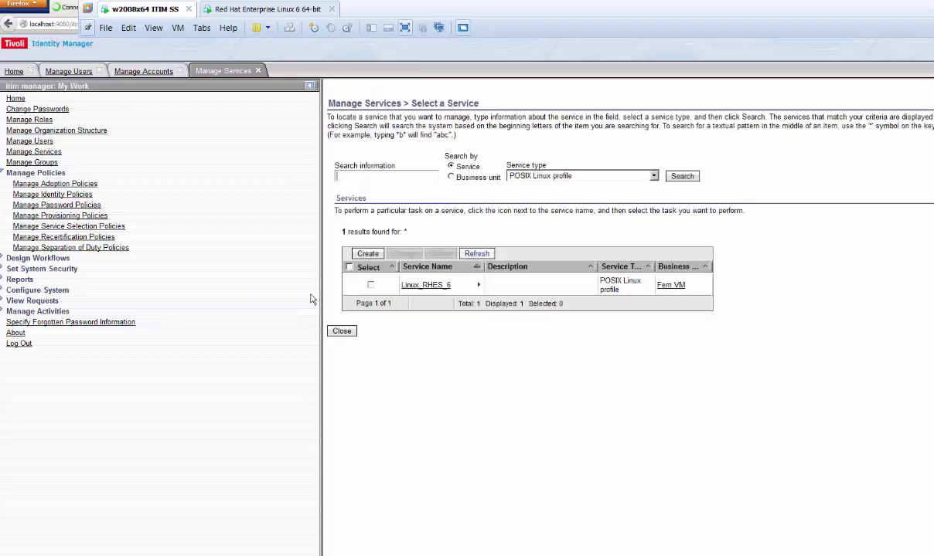
Suspend the Linux_RHES_6 account and submit the request to run immediately.
click(344, 332)
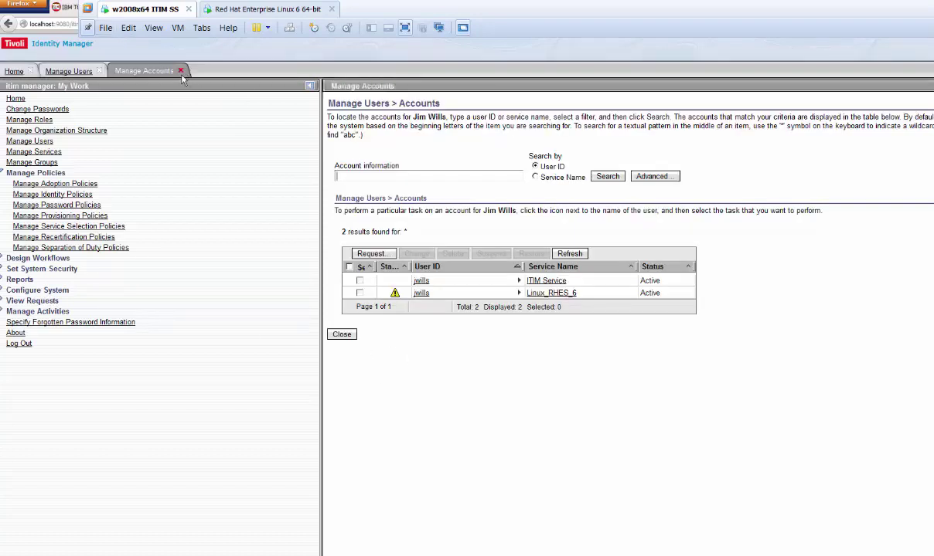
double_click(650, 292)
click(359, 293)
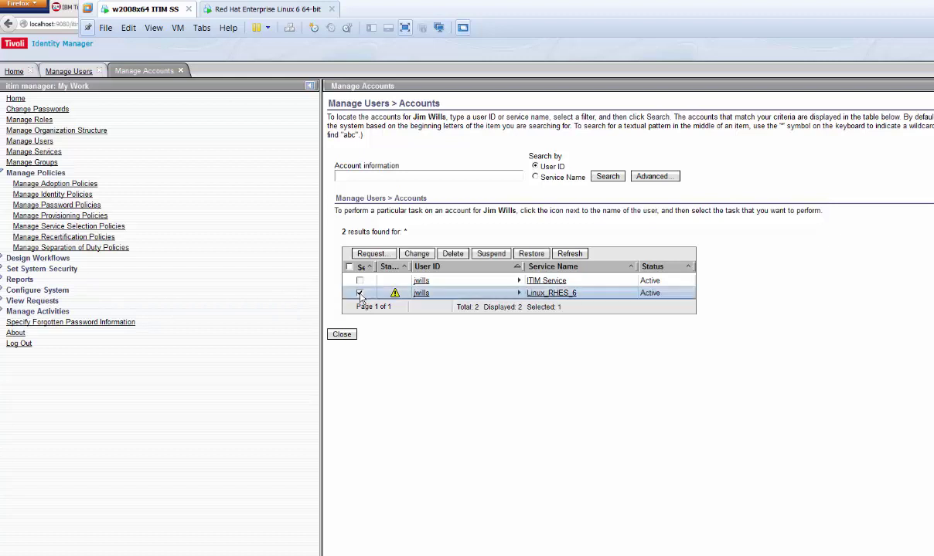
click(492, 256)
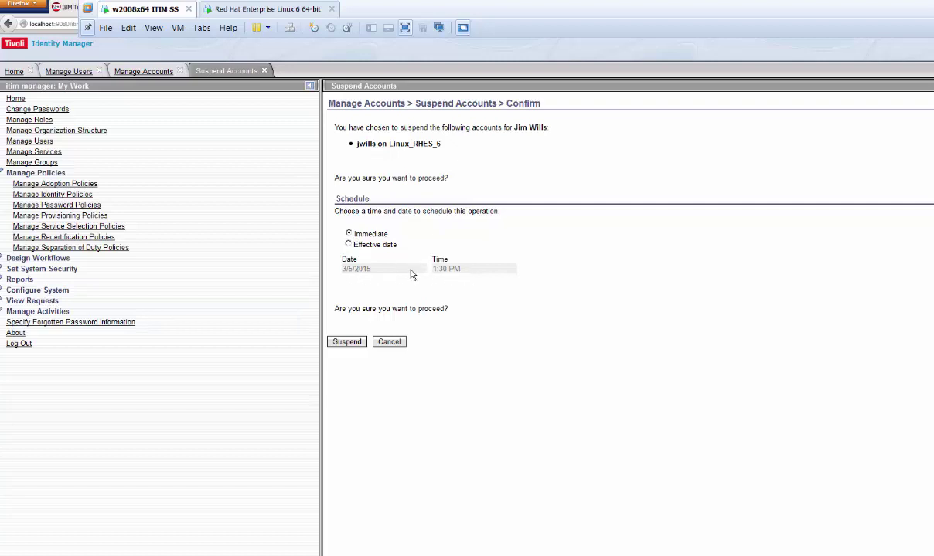
click(342, 344)
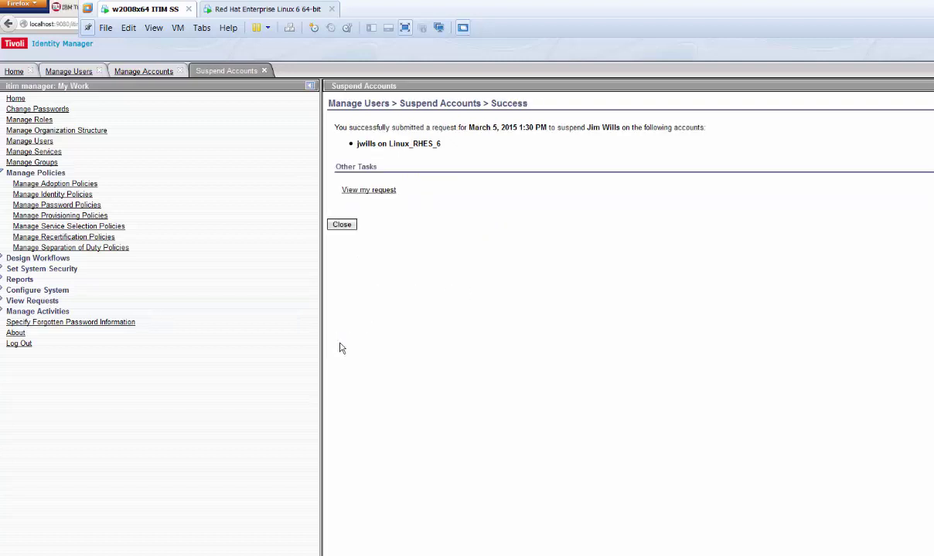
Refresh the request list until the Linux_RHES_6 suspend request reads Success, then go to the RHEL machine.
click(375, 191)
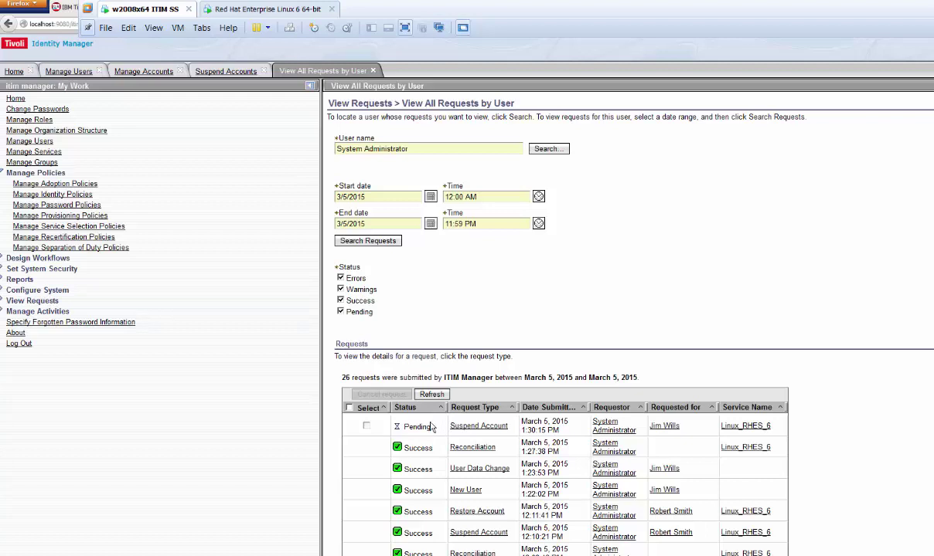
click(431, 395)
click(235, 10)
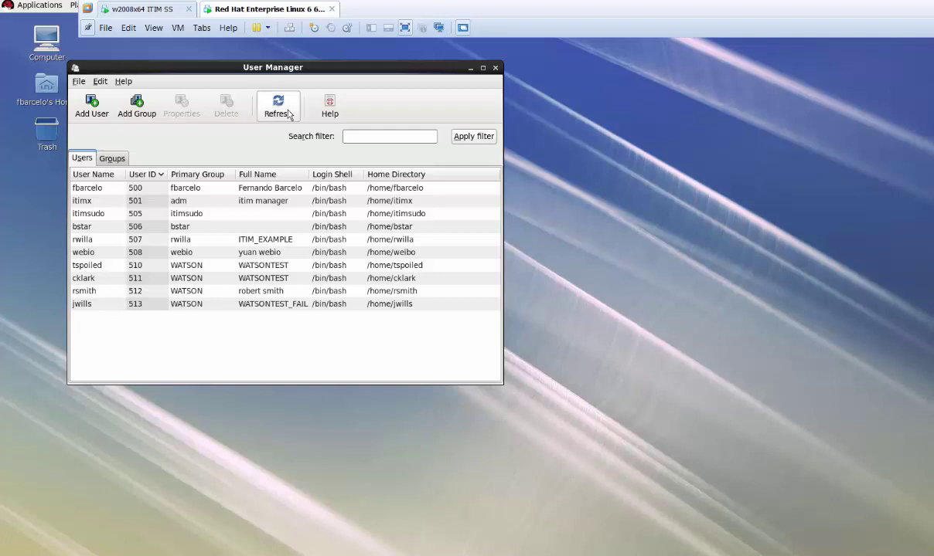
Verify in the user's Account Info that the local password is locked, then return to ITIM.
double_click(81, 304)
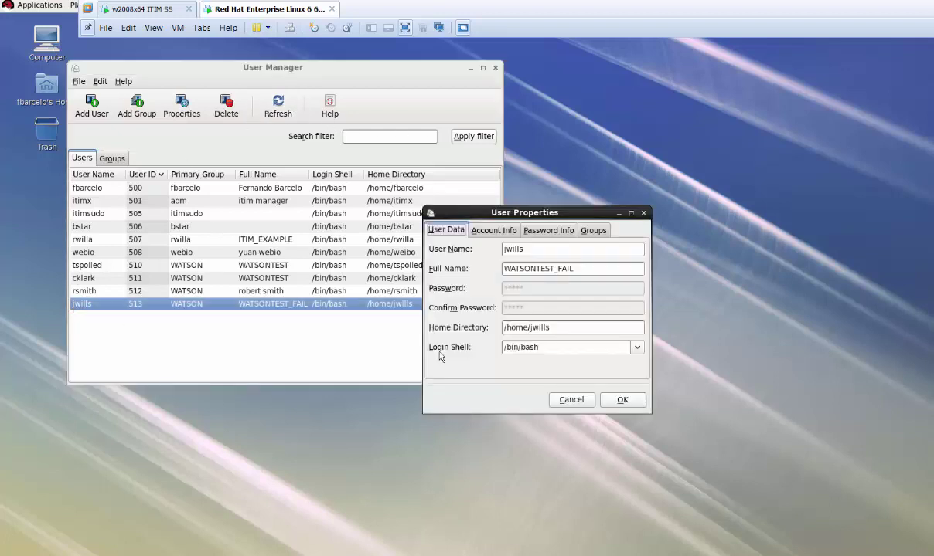
click(485, 231)
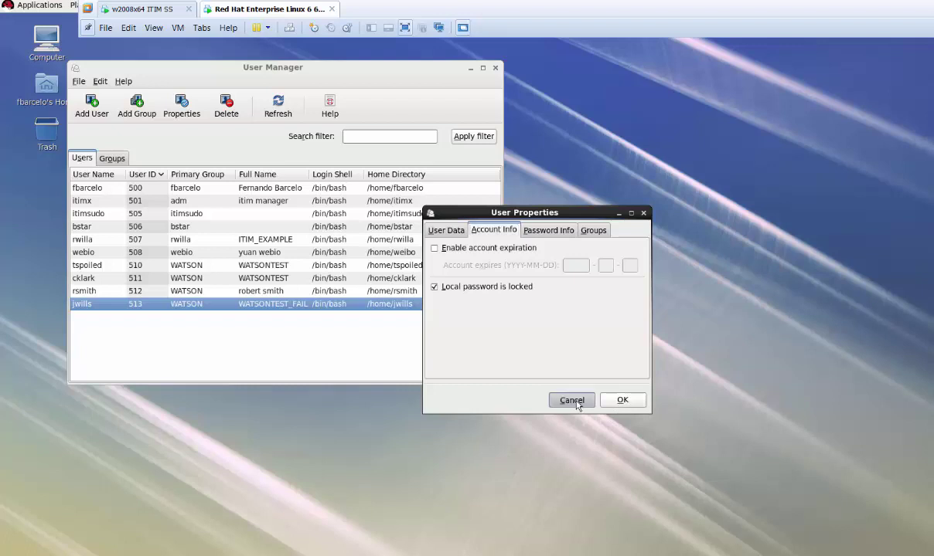
click(571, 400)
click(148, 9)
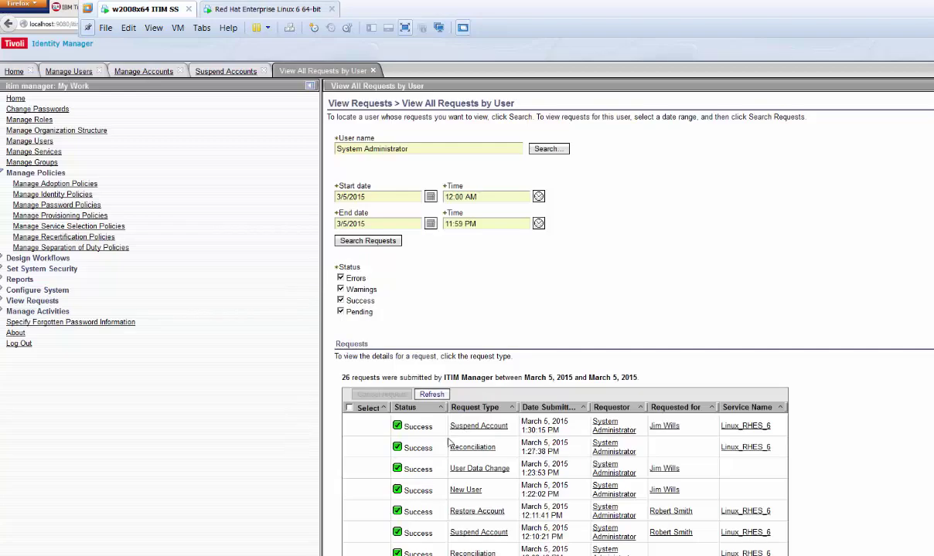
Close the request pages and immediately restore the Inactive Linux_RHES_6 account, then reload the accounts.
click(374, 72)
click(263, 71)
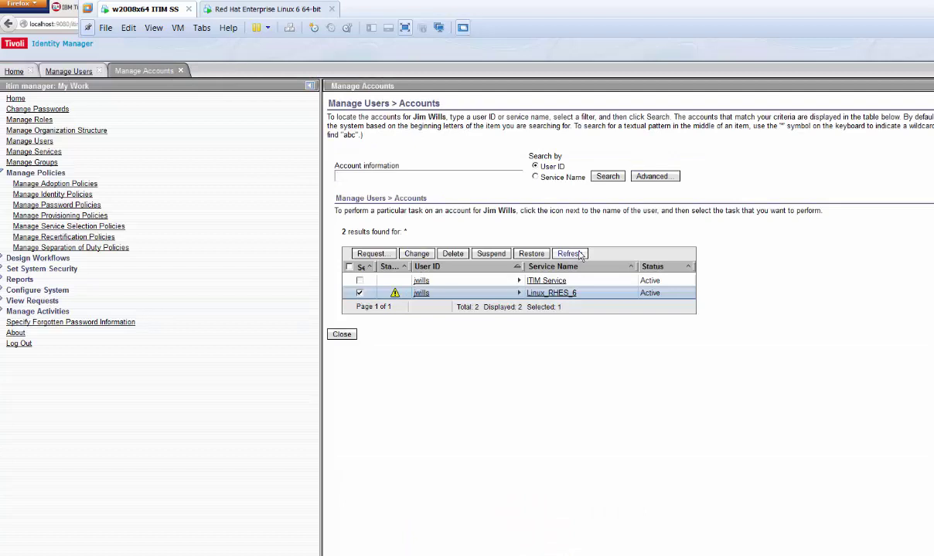
click(570, 254)
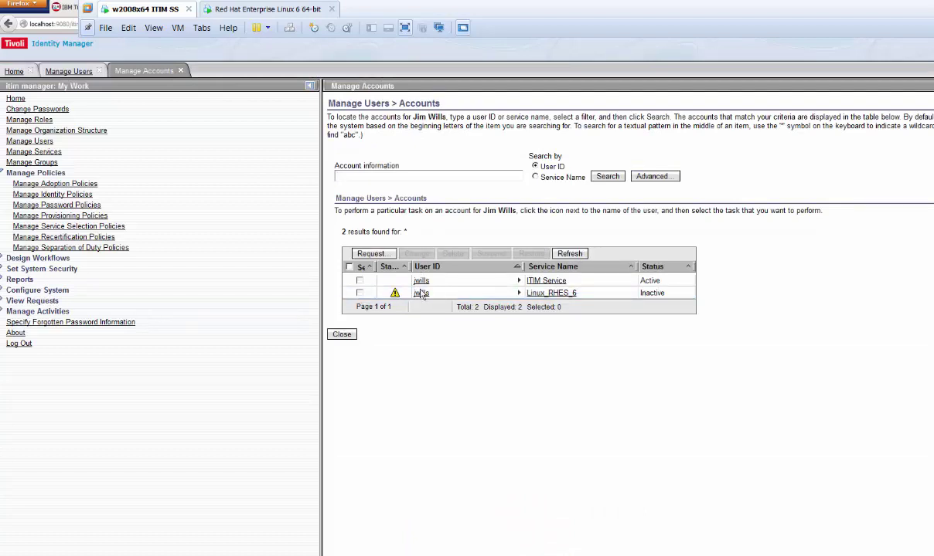
click(359, 293)
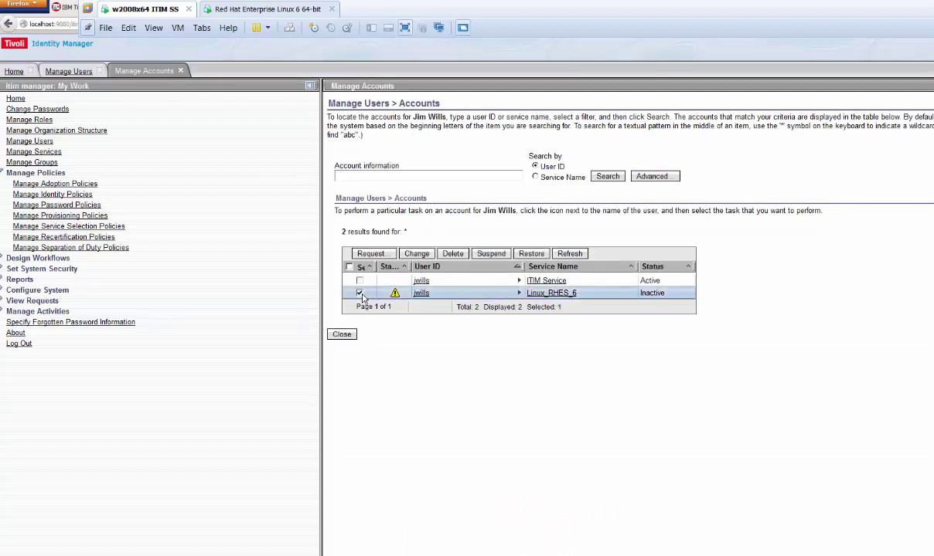
click(531, 253)
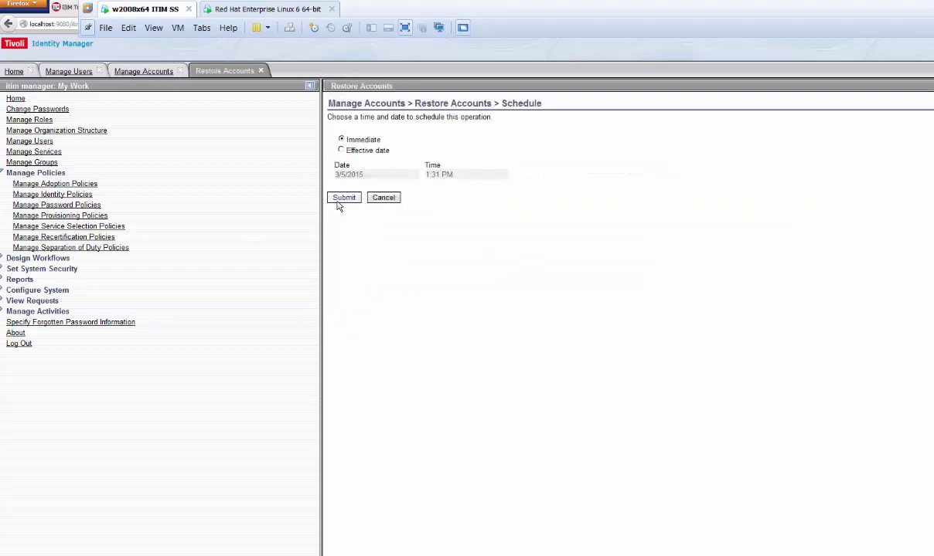
click(340, 200)
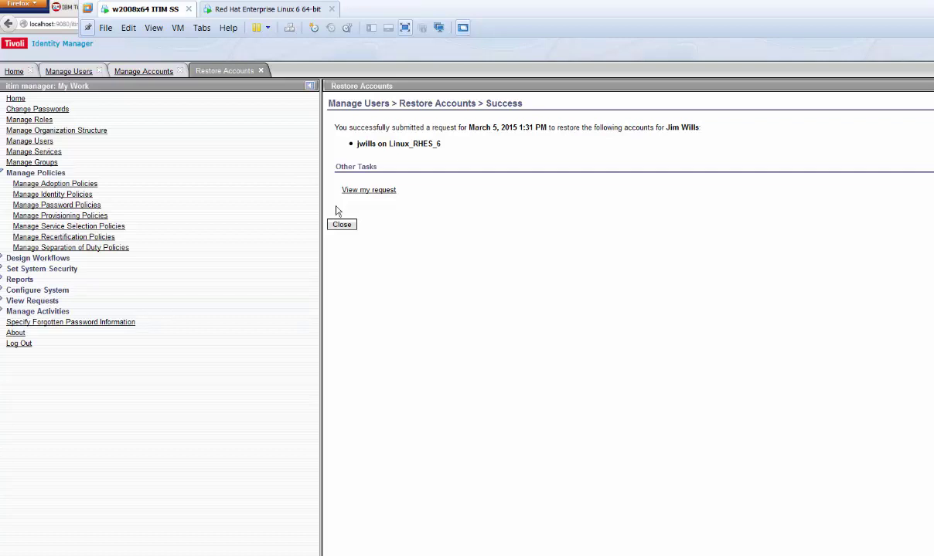
click(341, 223)
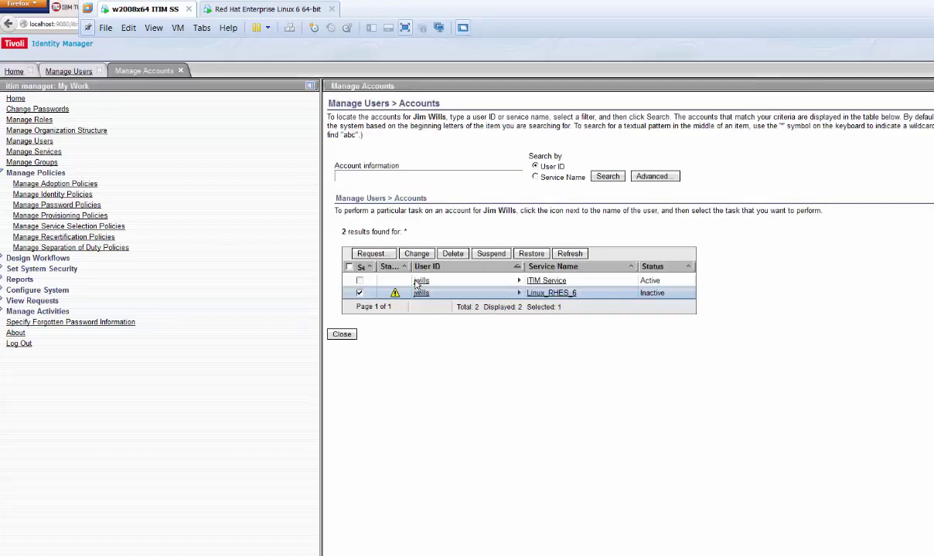
click(568, 254)
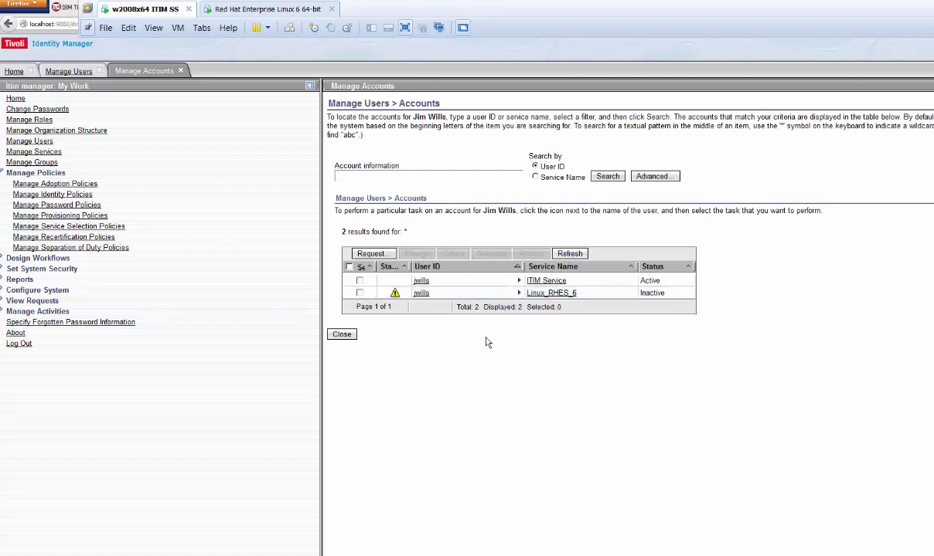
On RHEL, review the user's account lock, password expiry and group membership tabs.
click(265, 11)
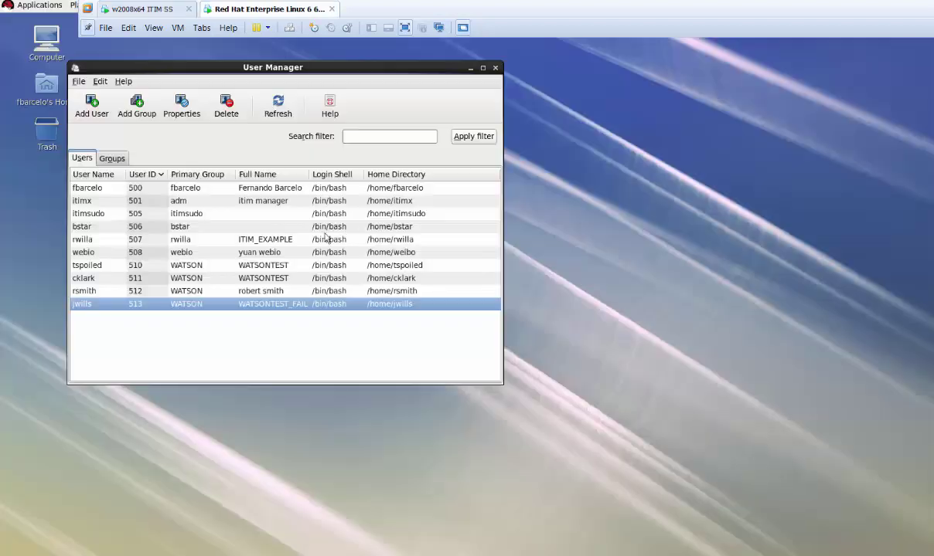
double_click(85, 306)
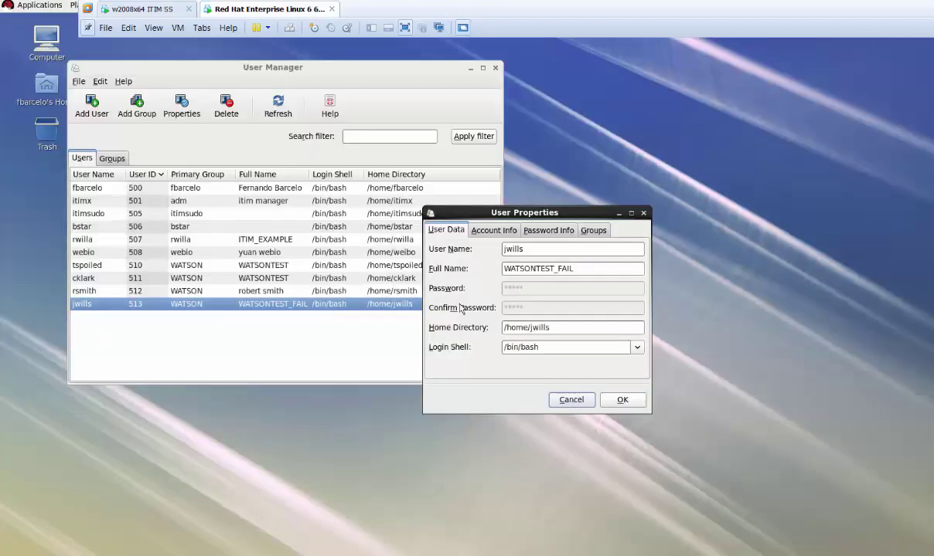
click(471, 231)
click(548, 232)
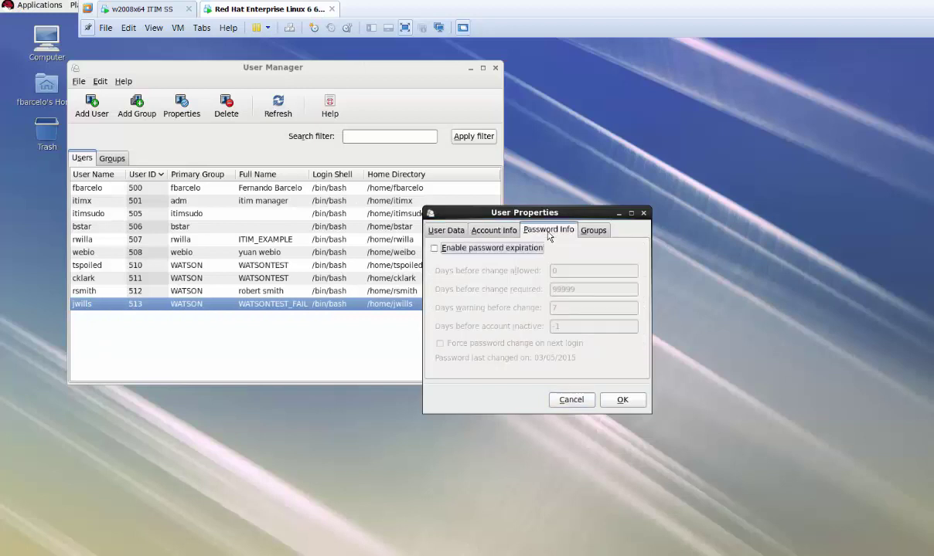
click(594, 231)
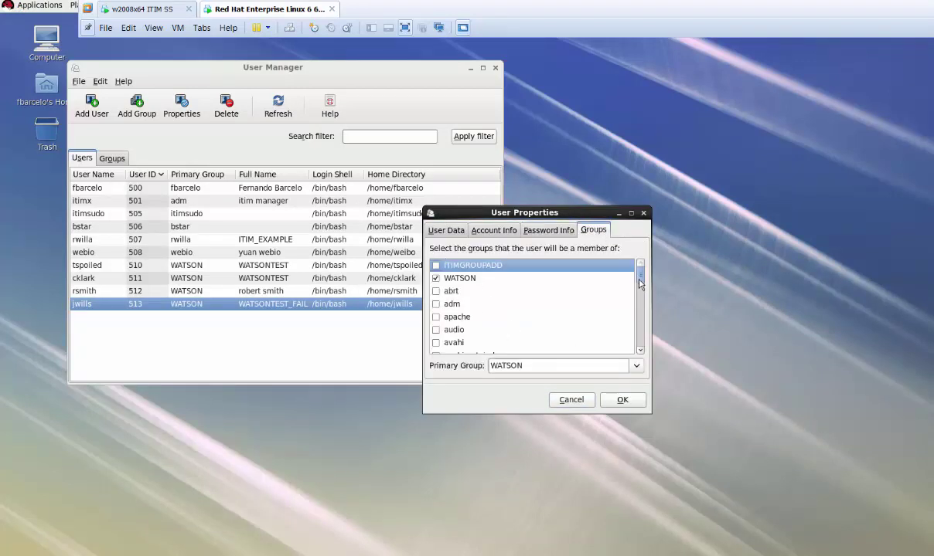
scroll(645, 289, down, 1)
scroll(644, 289, down, 3)
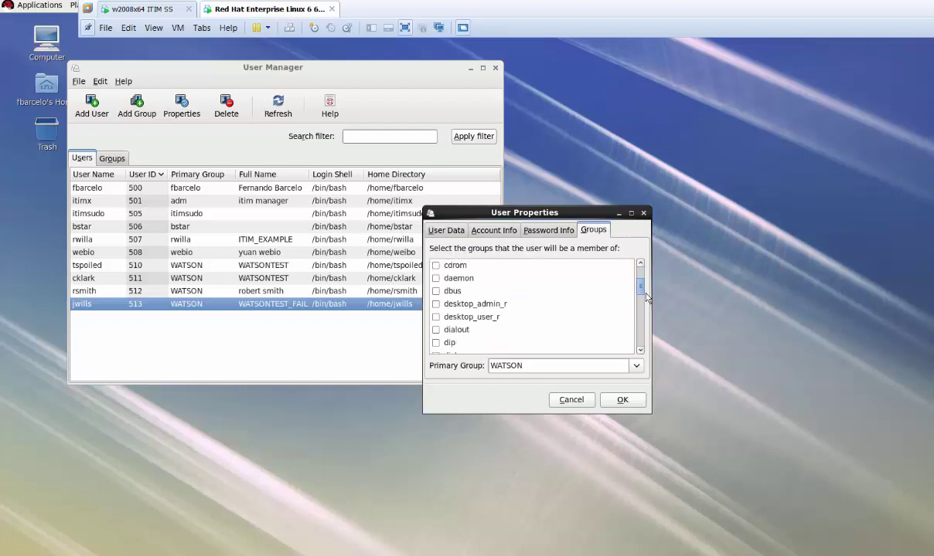
scroll(649, 281, up, 4)
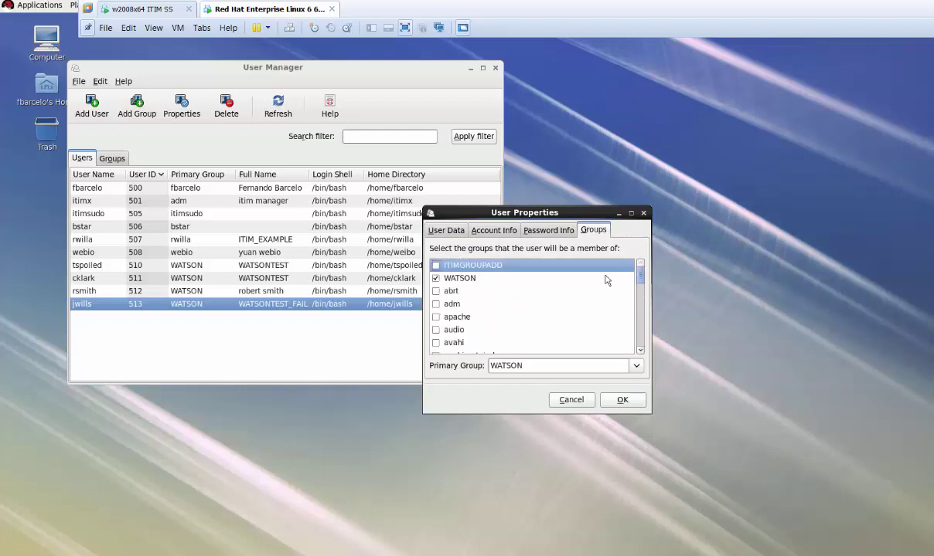
Add the user to ITIMGROUPADD alongside WATSON, save, and list all groups with their members.
click(435, 265)
click(622, 401)
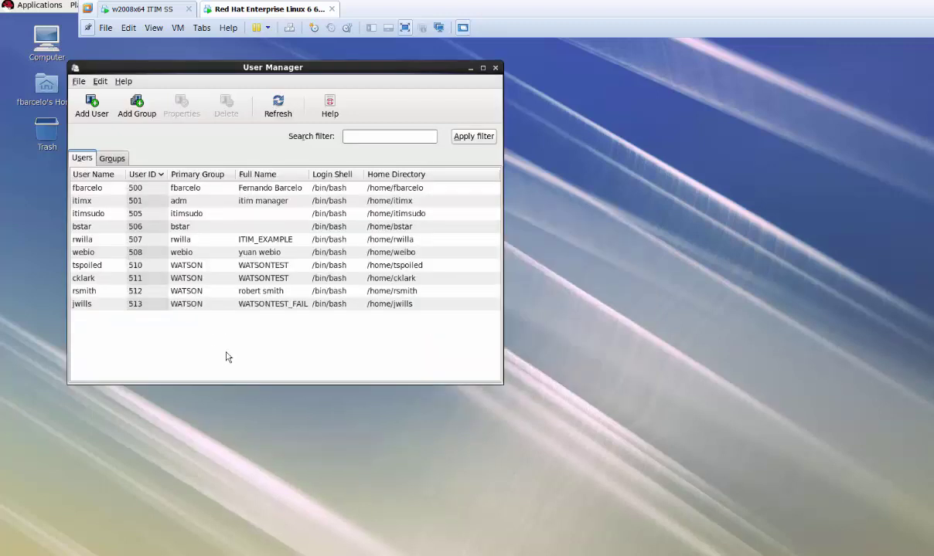
click(105, 158)
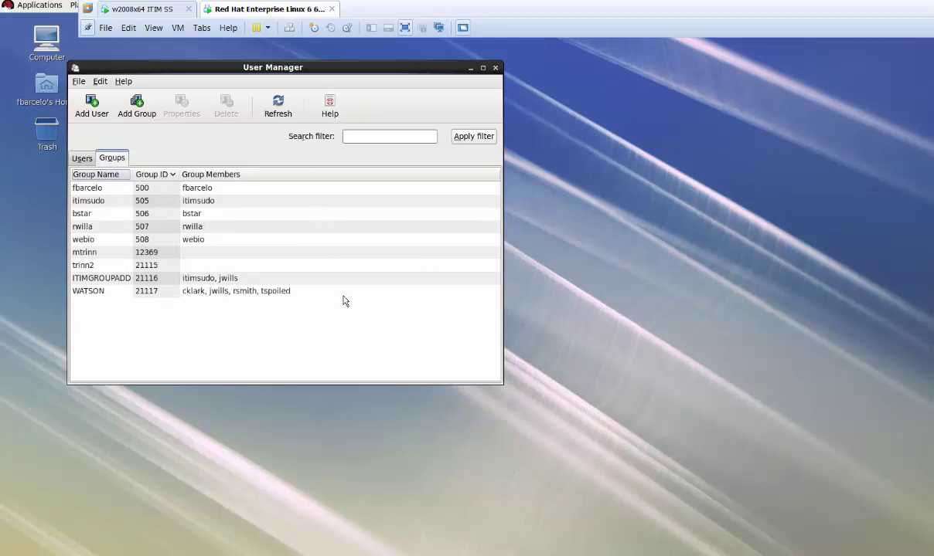
click(661, 222)
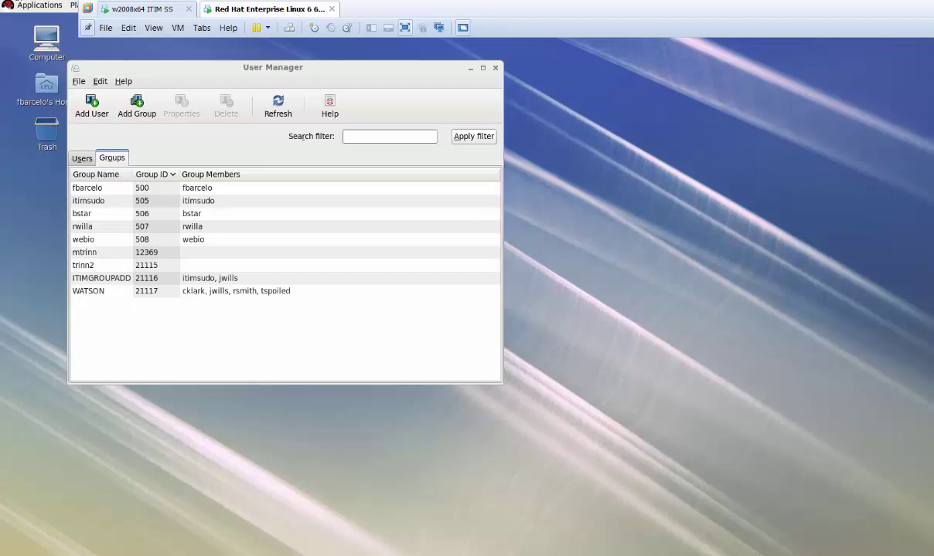
click(117, 10)
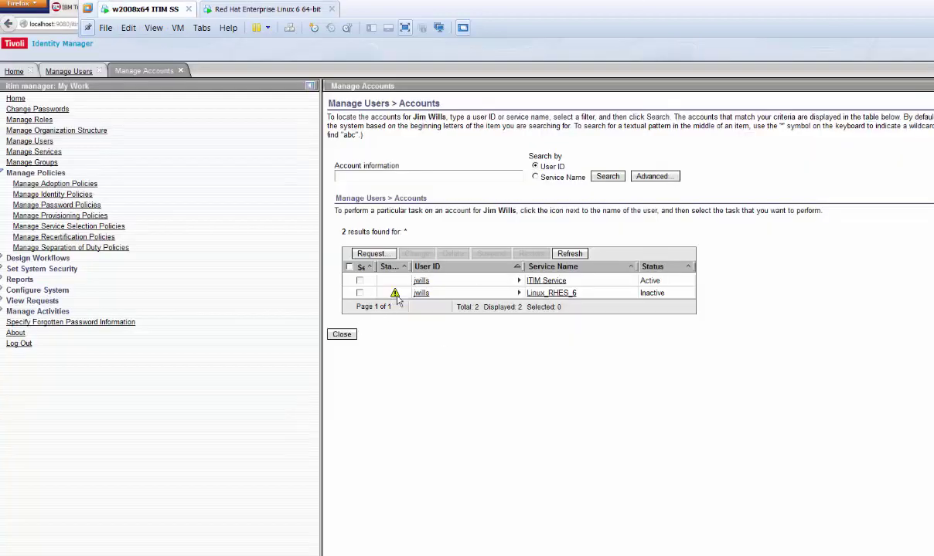
Reload the ITIM accounts, then refresh the user list in RHEL User Manager.
click(569, 253)
click(258, 9)
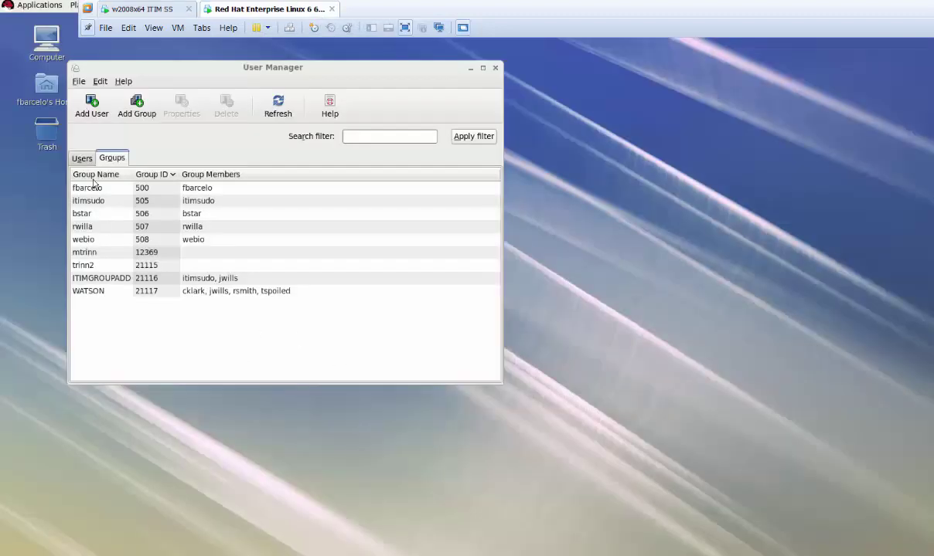
click(82, 158)
click(278, 106)
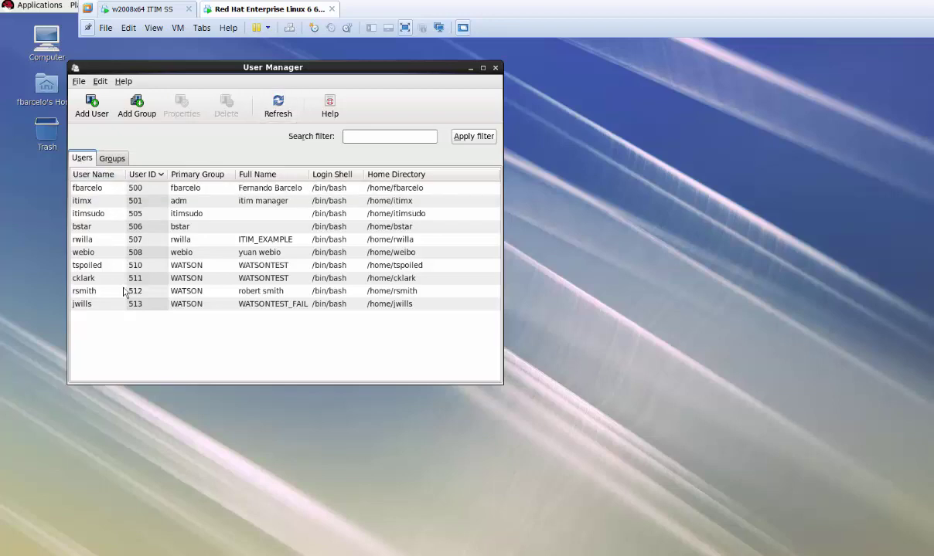
Check twice that the restored user's local password is still locked.
double_click(87, 306)
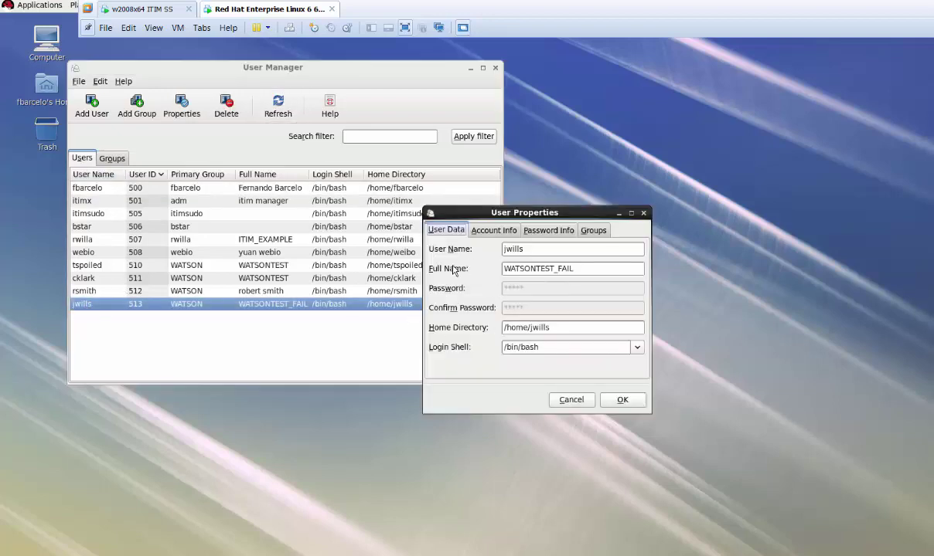
click(479, 230)
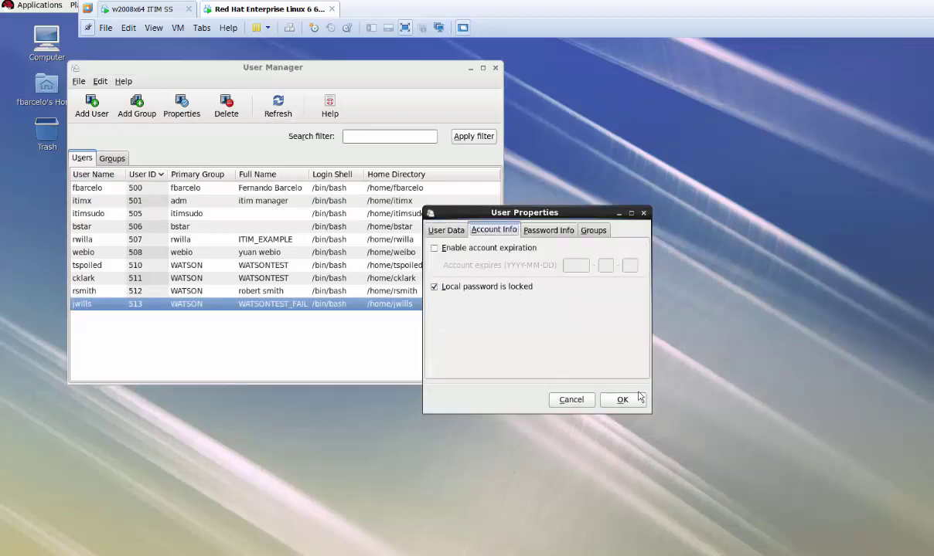
click(621, 399)
click(277, 112)
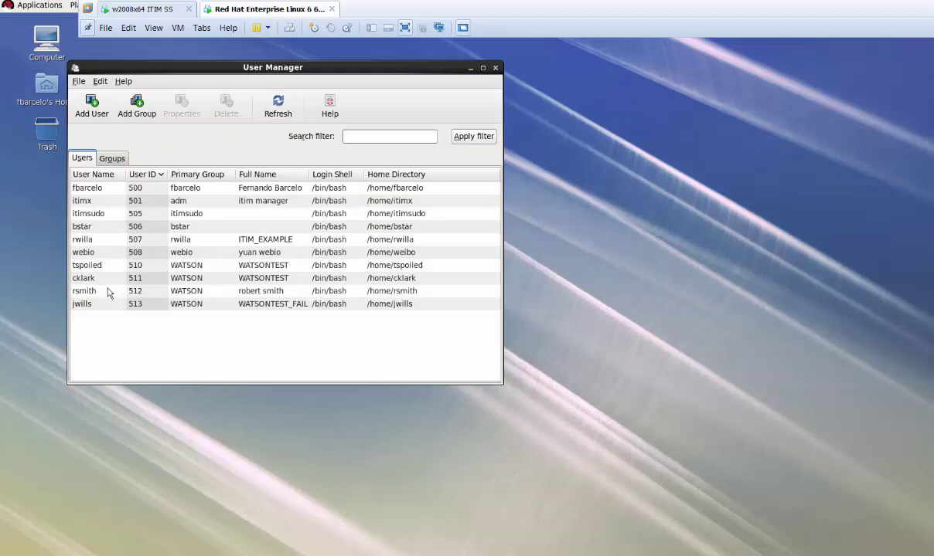
double_click(85, 306)
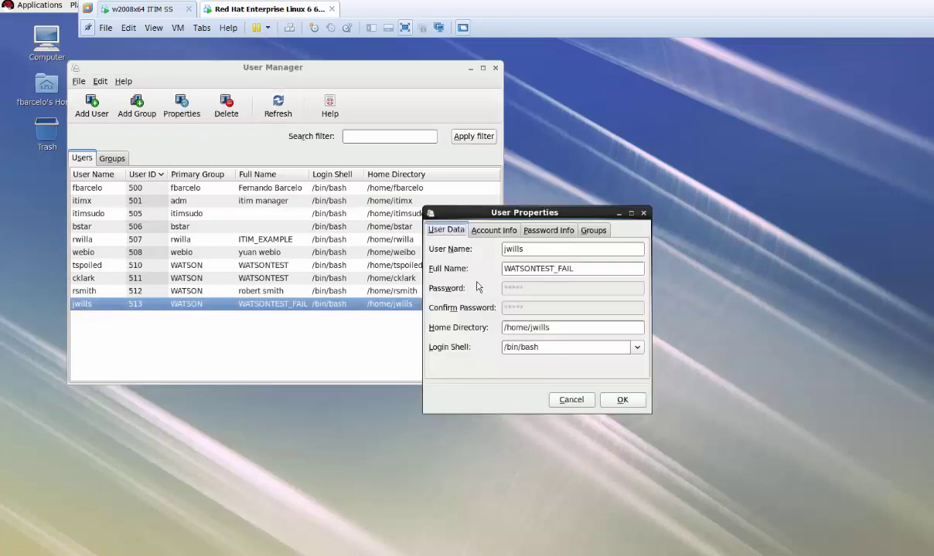
click(483, 235)
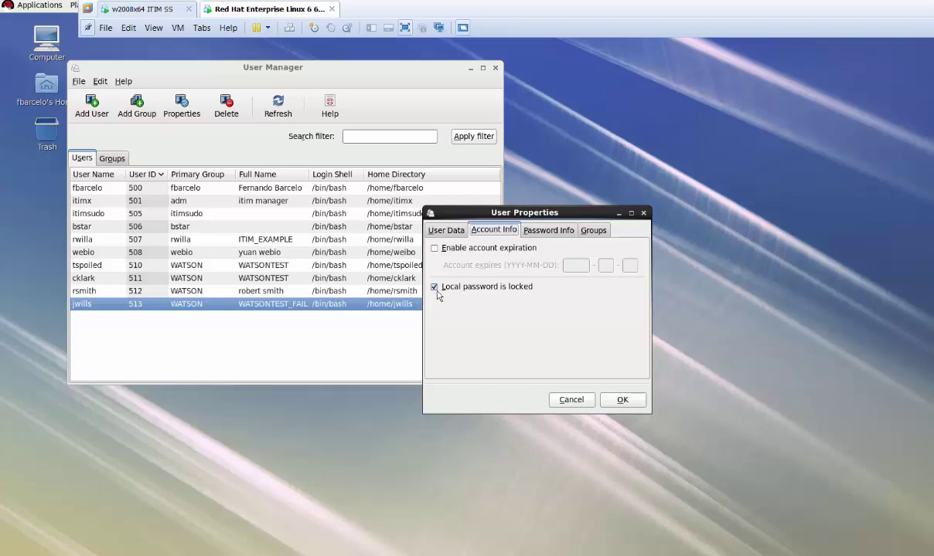
click(622, 399)
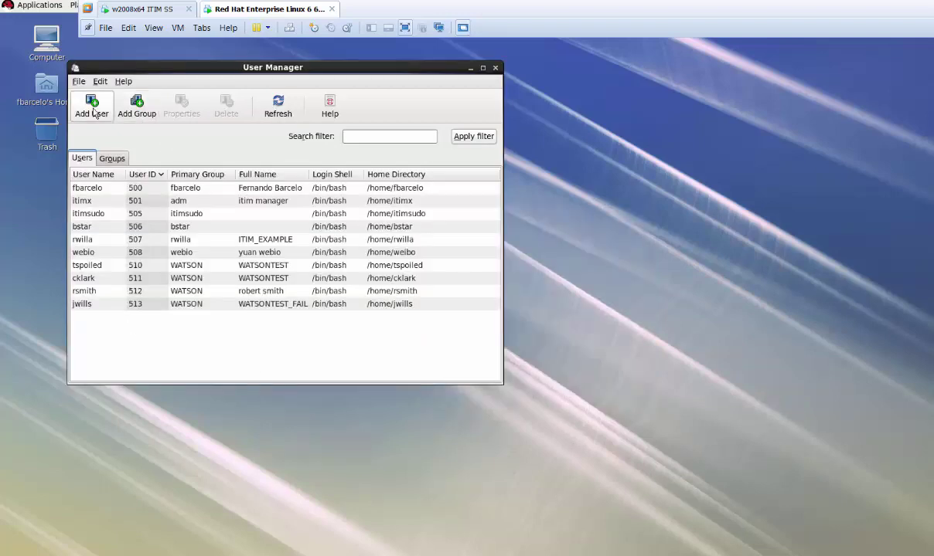
Review the last user's expiration and lock info and the group memberships, then return to ITIM.
click(110, 155)
click(78, 156)
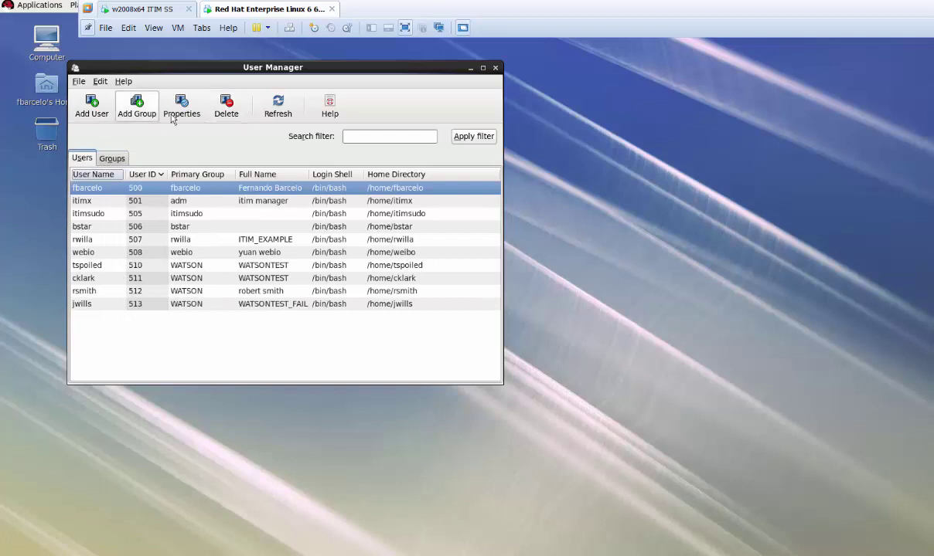
double_click(80, 303)
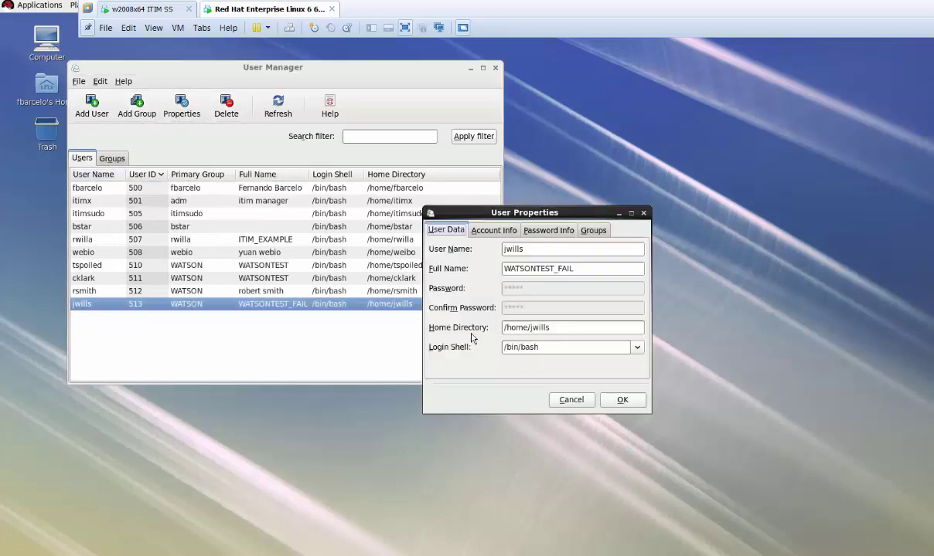
click(487, 234)
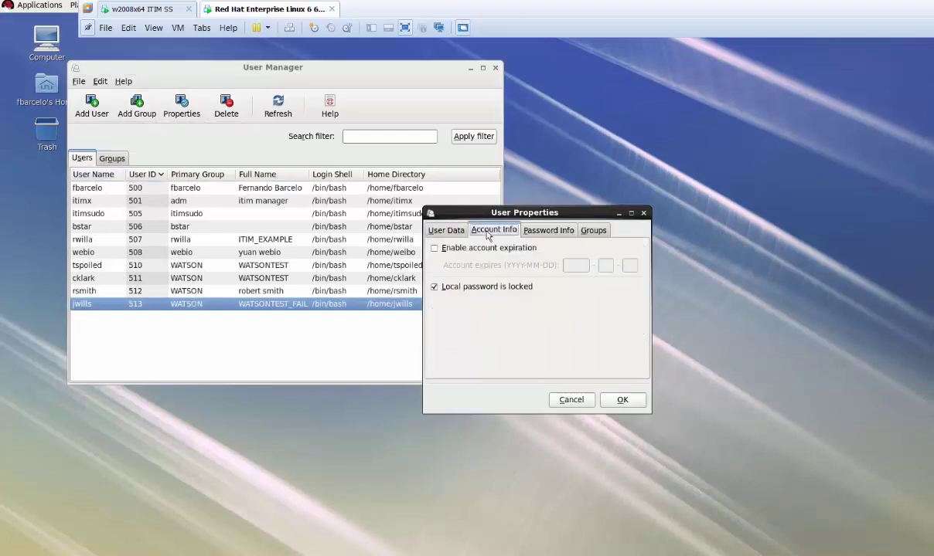
click(571, 400)
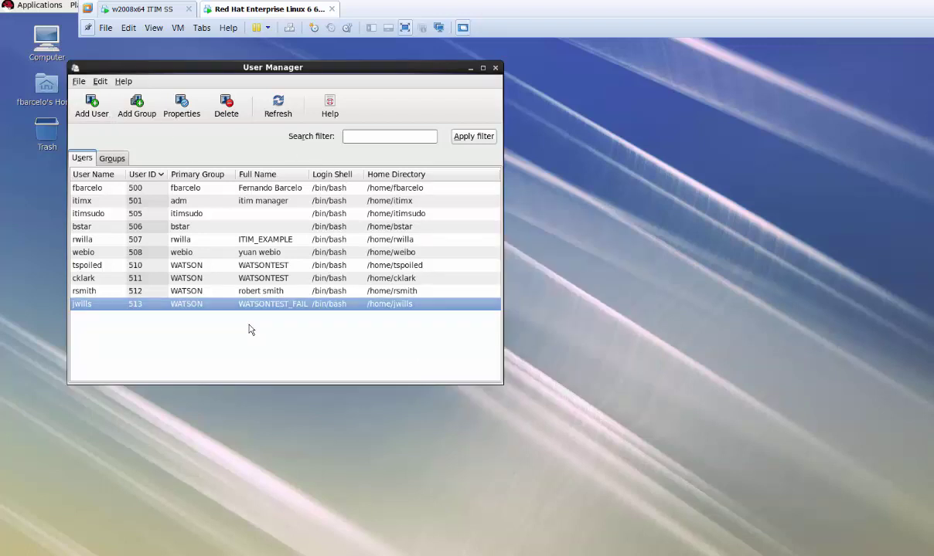
click(110, 157)
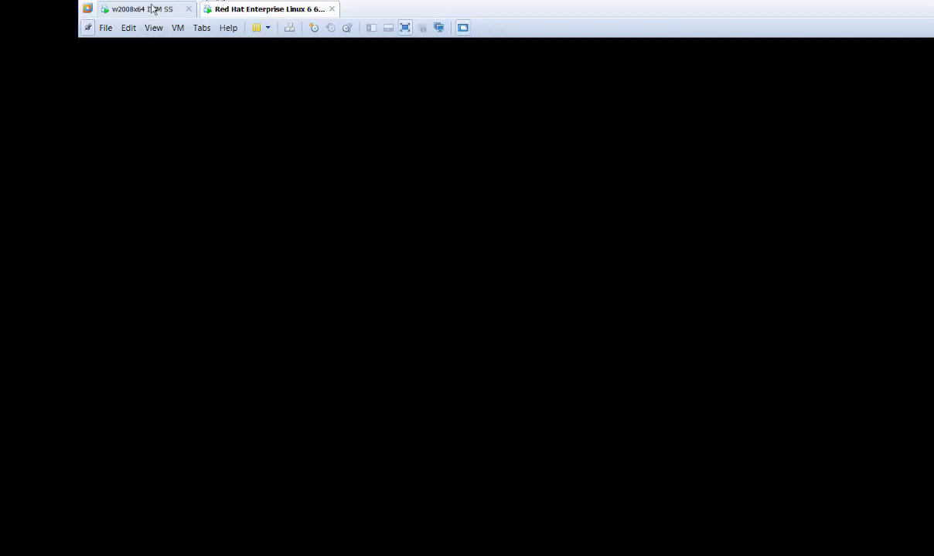
click(150, 8)
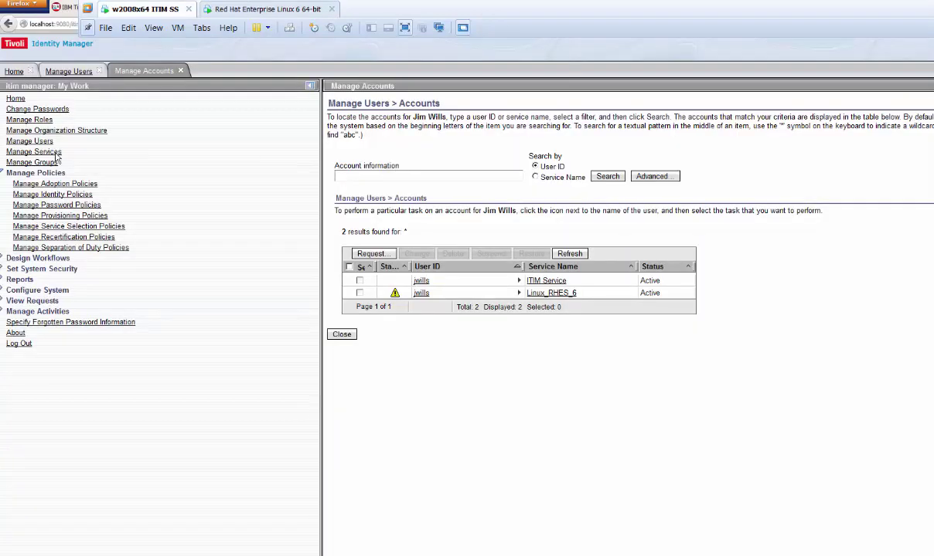
Submit an immediate Reconcile Now of the Linux_RHES_6 service.
click(47, 153)
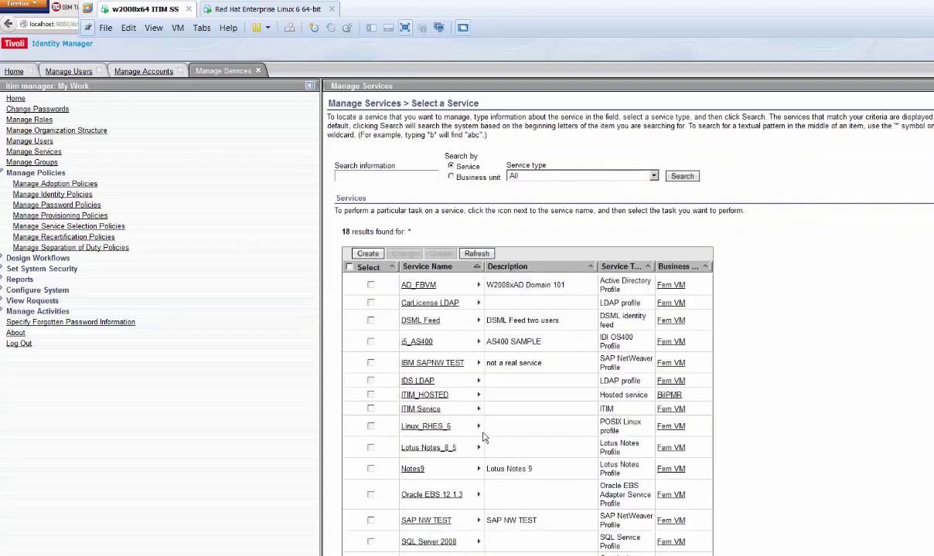
scroll(392, 329, down, 3)
click(478, 329)
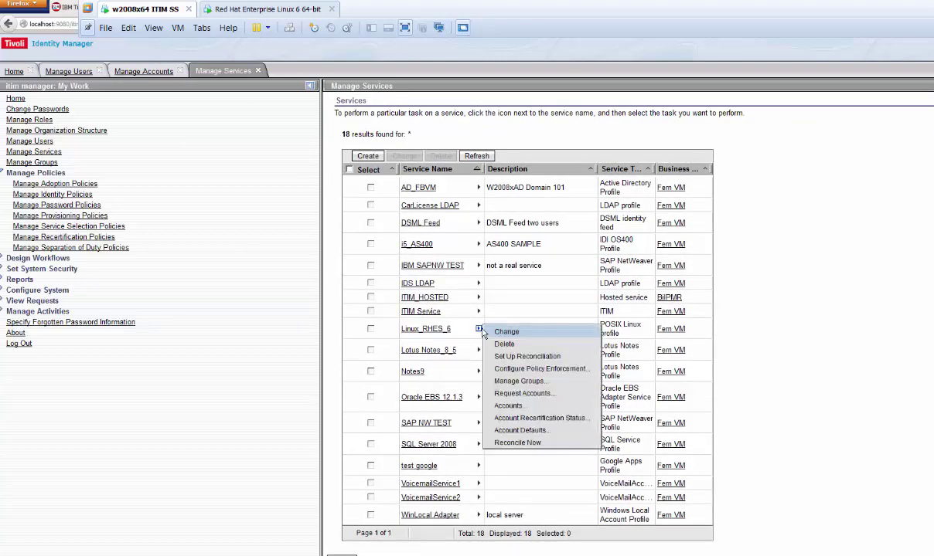
click(519, 443)
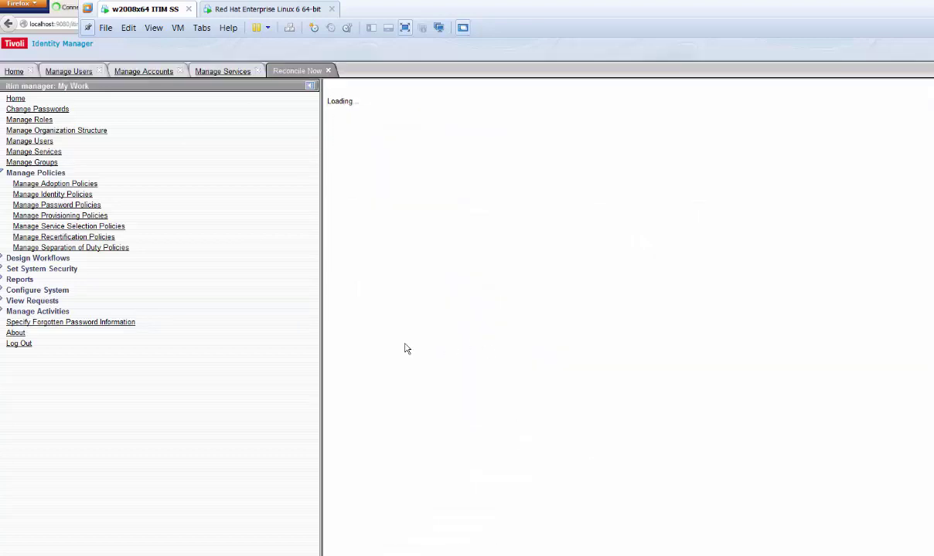
click(358, 223)
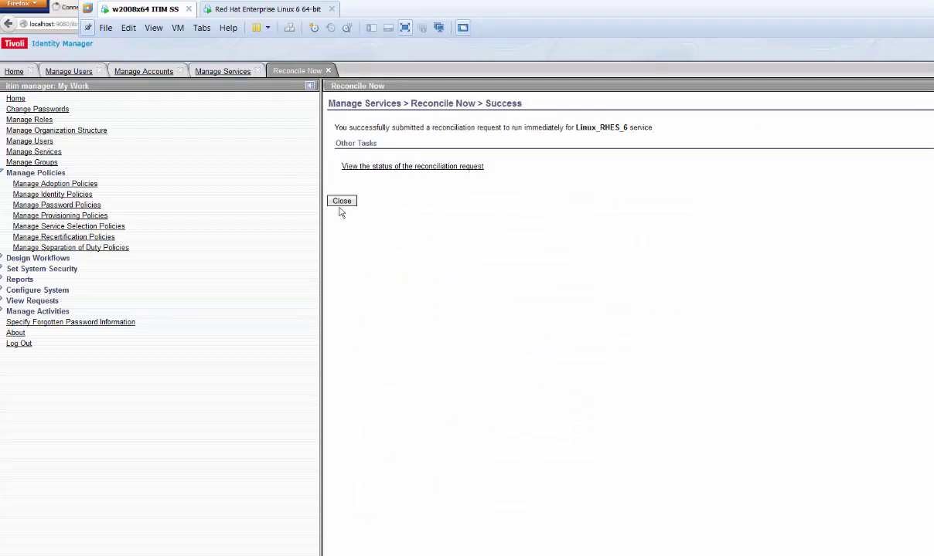
Confirm the reconciliation is listed as Pending, close the extra pages and return to the user search.
click(398, 166)
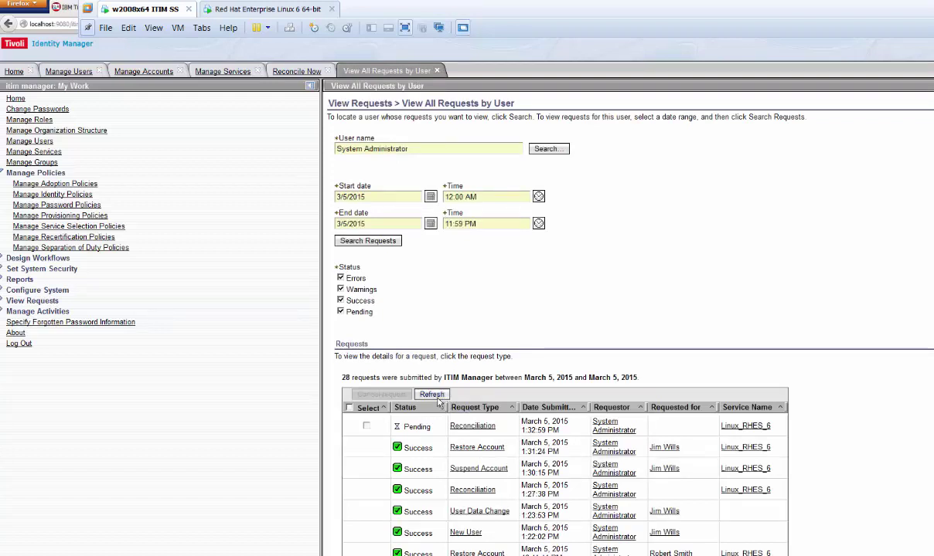
click(432, 395)
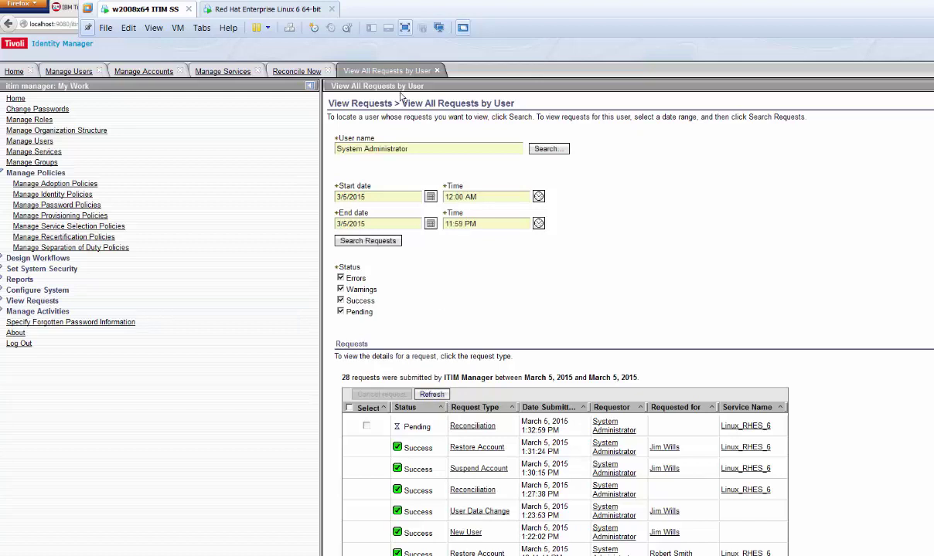
click(328, 71)
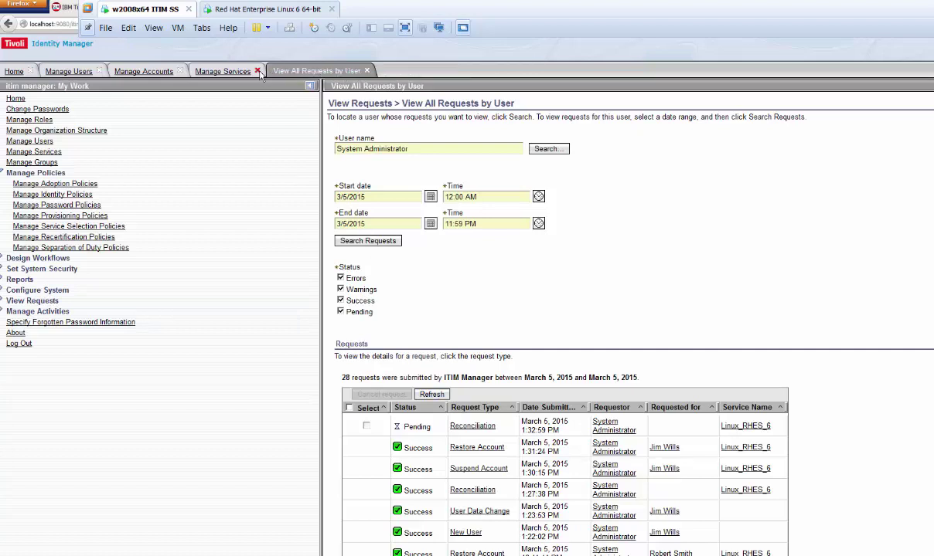
click(257, 71)
click(179, 71)
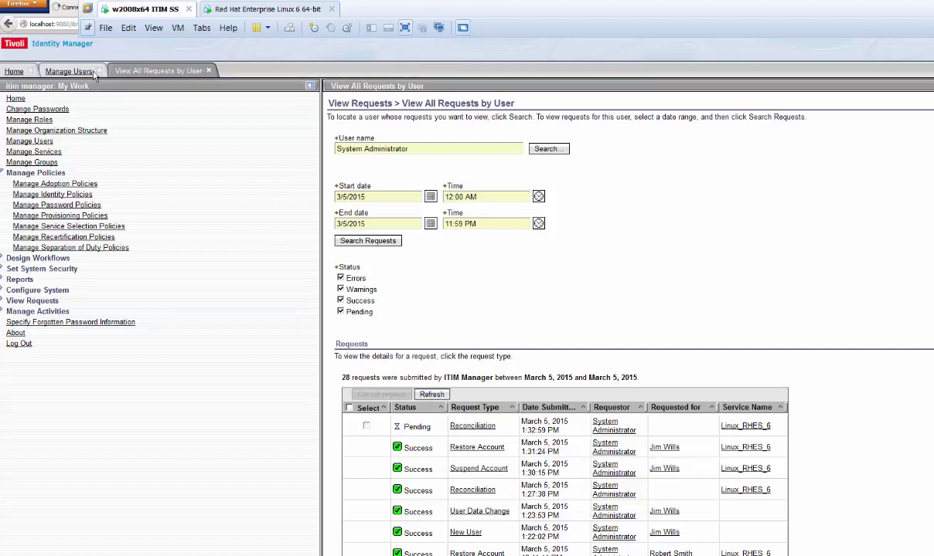
click(81, 74)
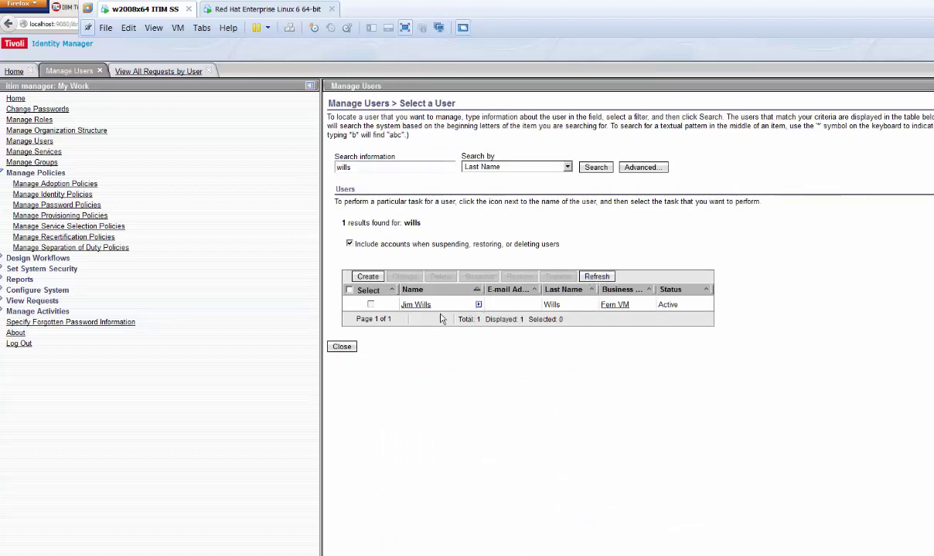
Open the user's Linux_RHES_6 account for change and review its Access information and Administration settings.
click(478, 304)
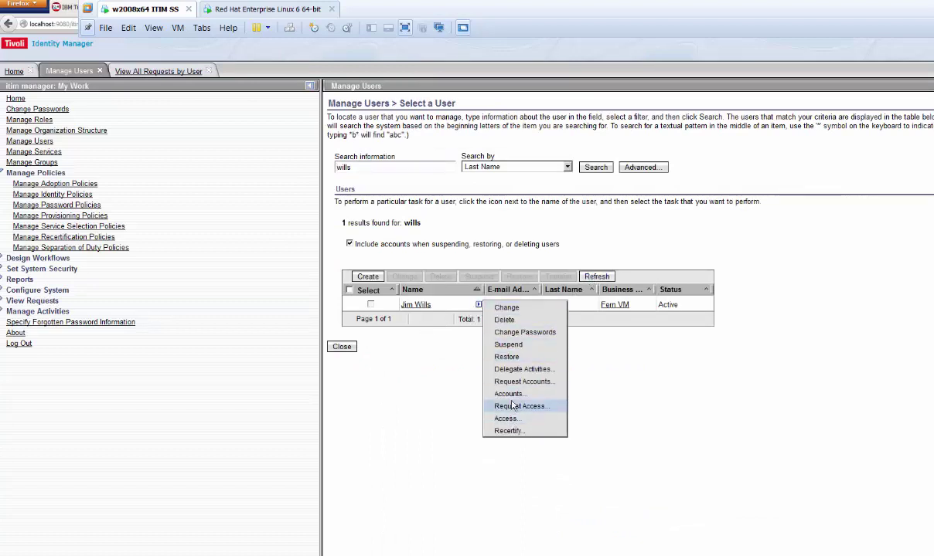
click(509, 395)
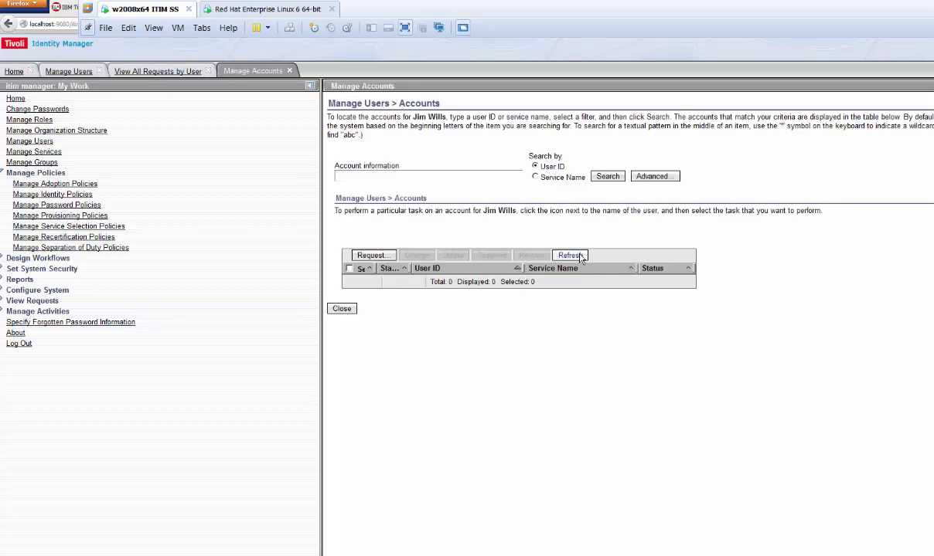
click(569, 255)
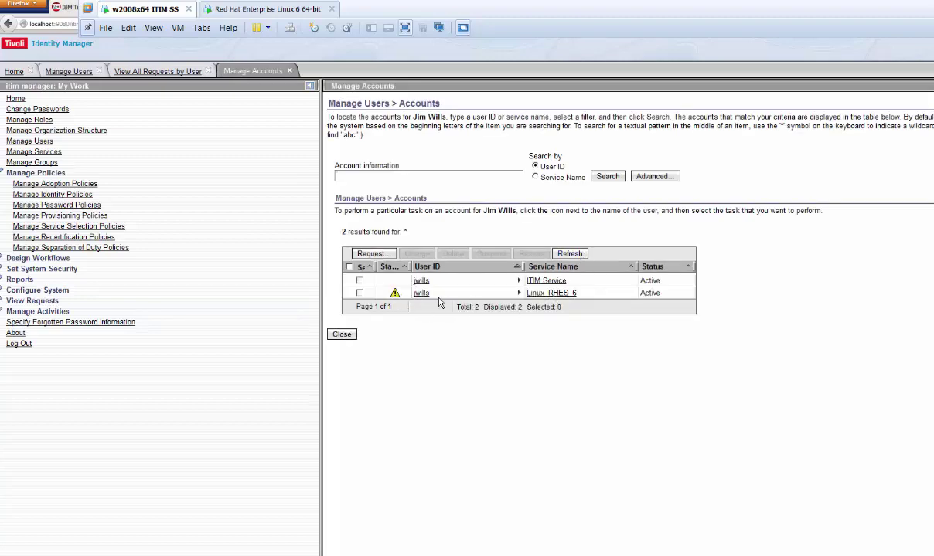
click(519, 293)
click(546, 296)
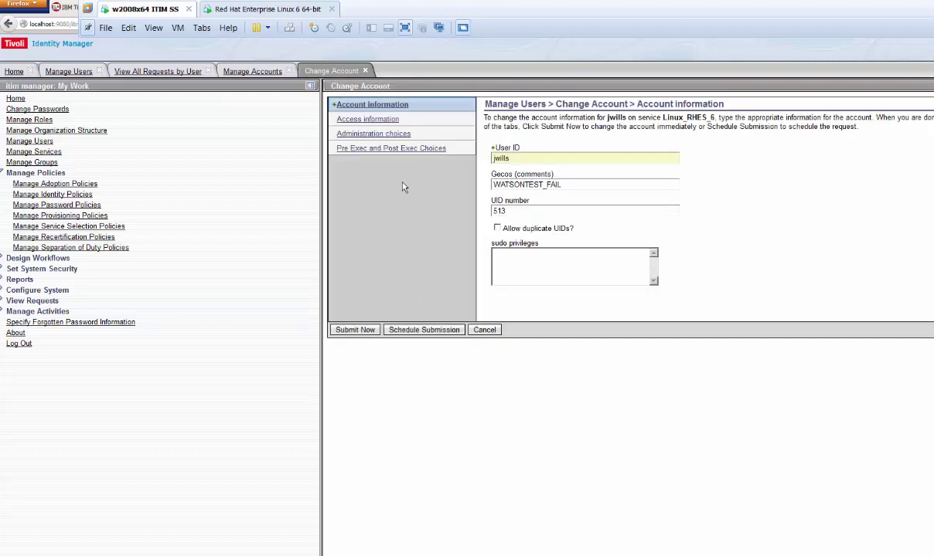
click(372, 122)
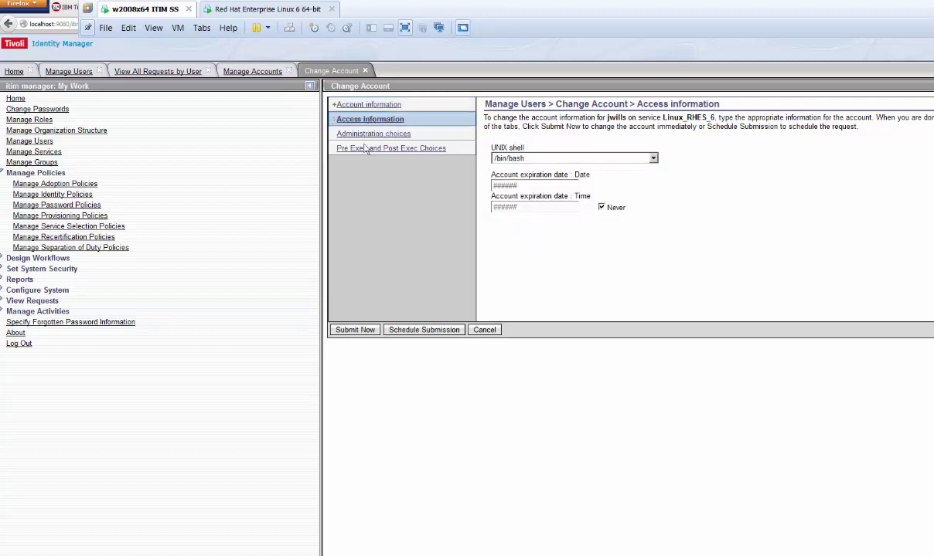
click(367, 135)
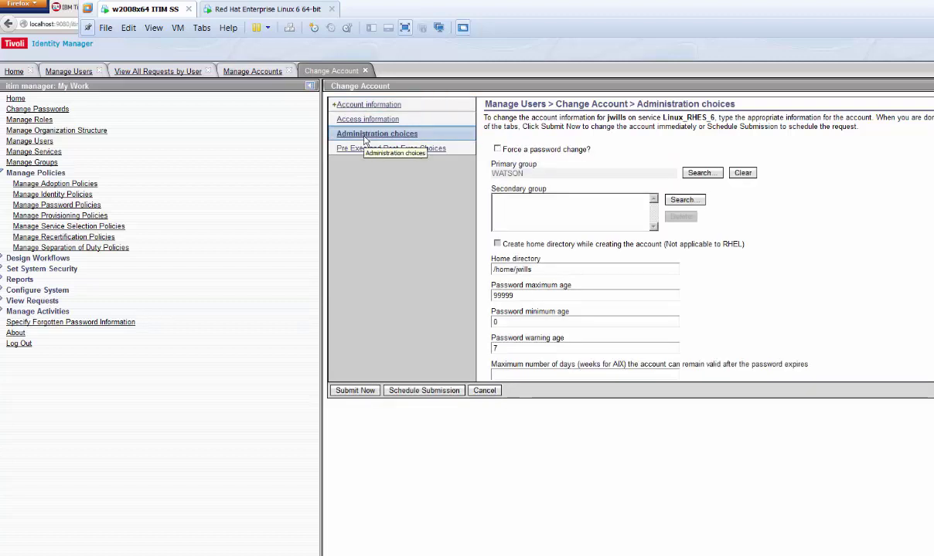
Refresh the request list to see the reconciliation reach Success, then close the Change Account page.
click(164, 72)
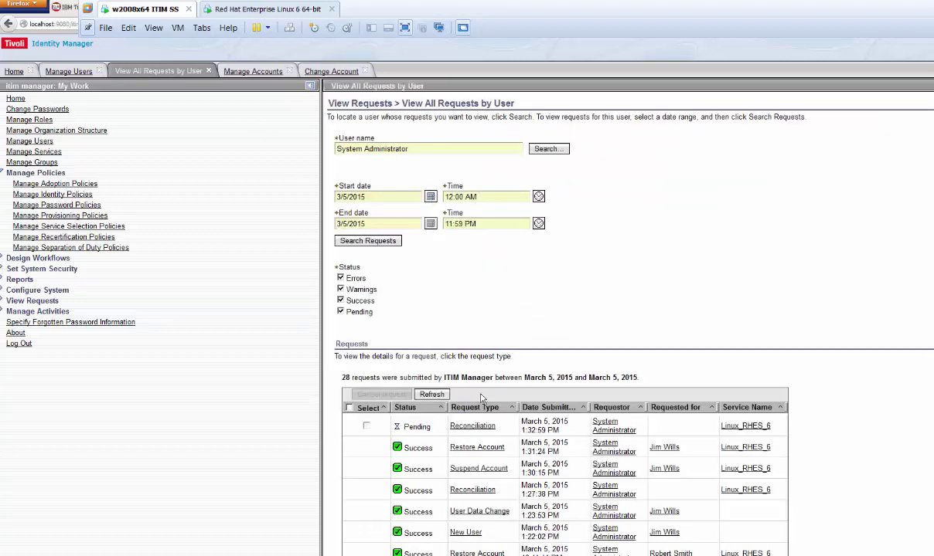
click(432, 395)
click(366, 71)
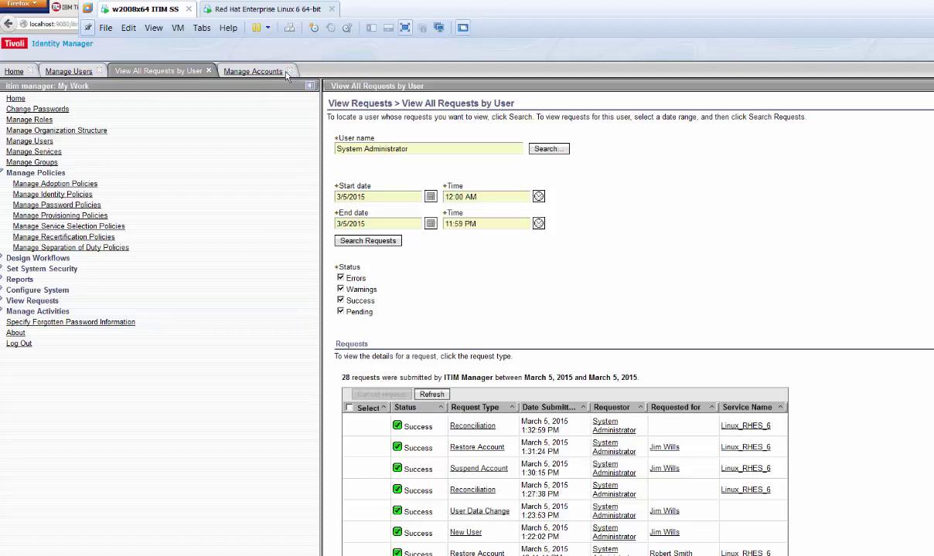
click(249, 70)
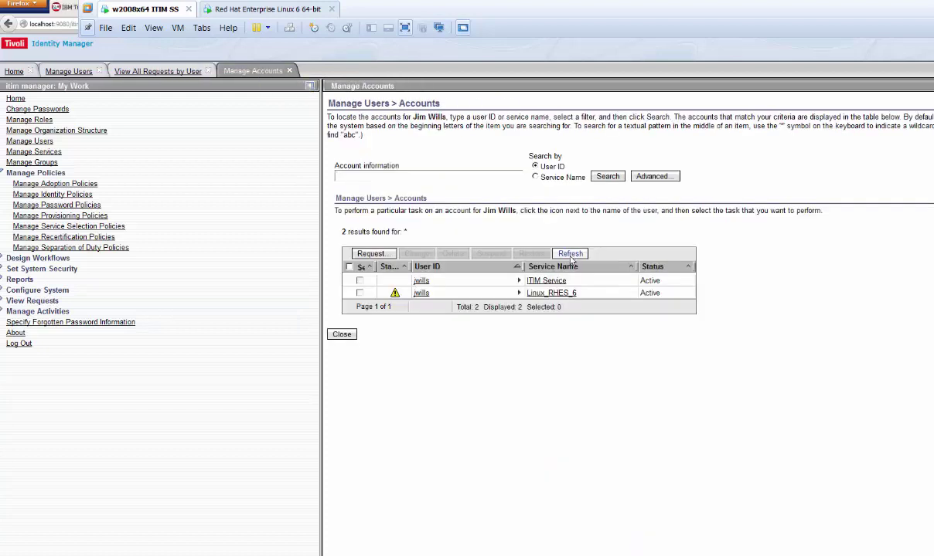
Refresh the accounts and review the Linux_RHES_6 account's group and password settings without changes.
click(571, 257)
click(421, 293)
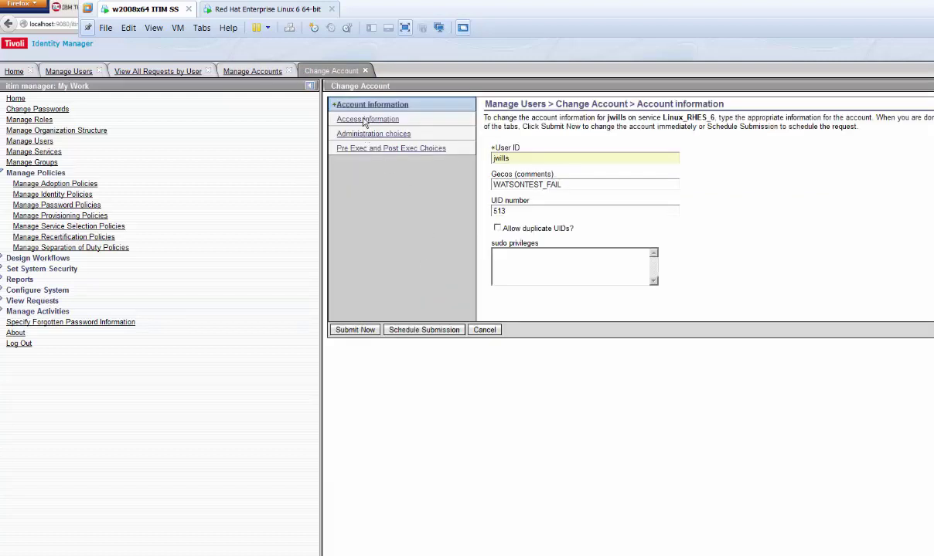
click(366, 135)
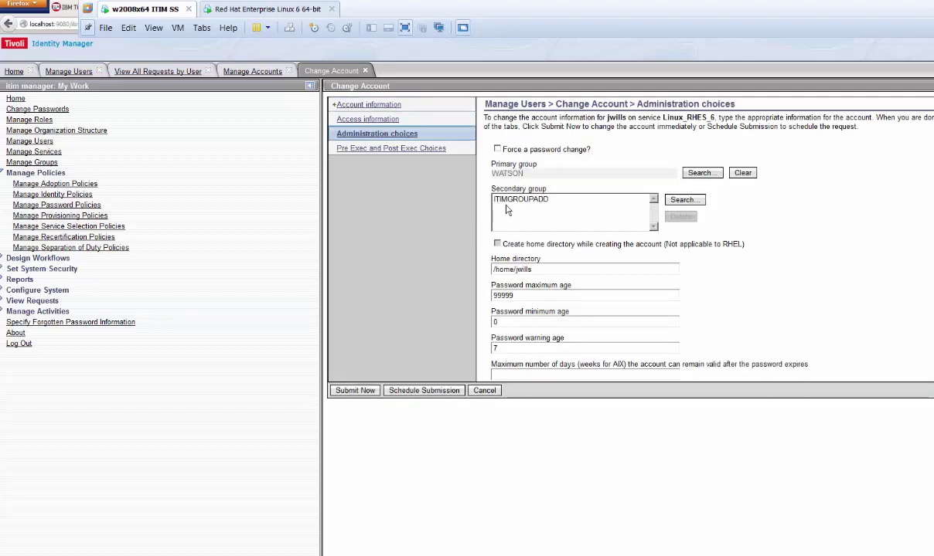
click(482, 390)
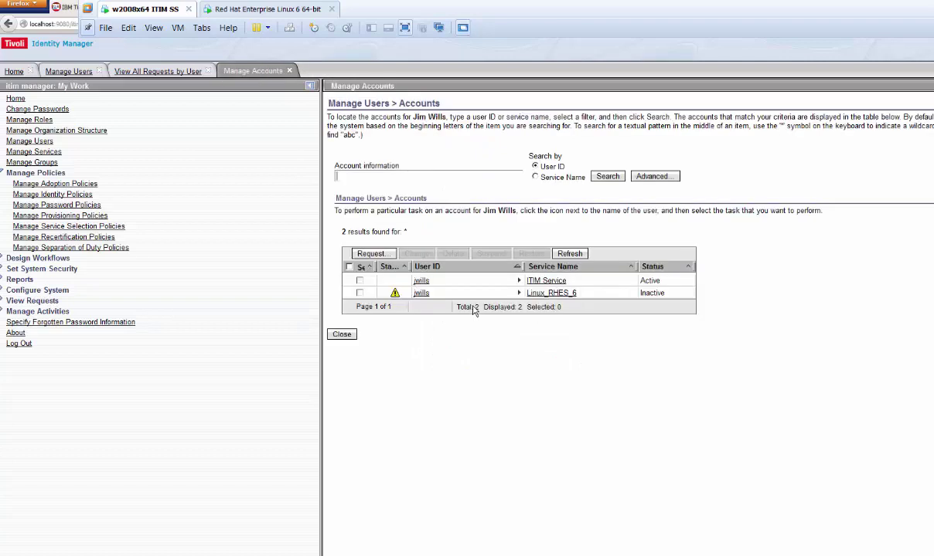
Submit a restore of the Linux_RHES_6 account and view the submitted request.
click(359, 293)
click(531, 254)
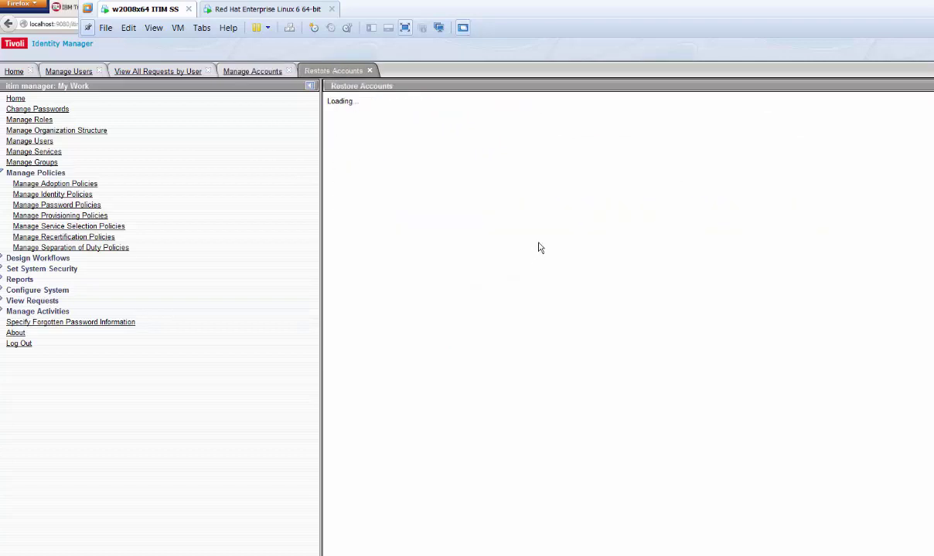
click(340, 198)
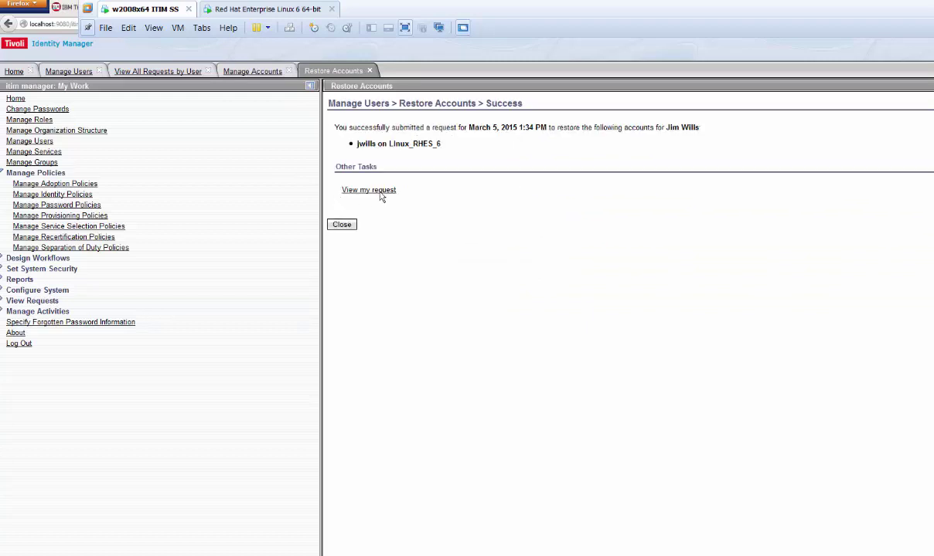
click(361, 190)
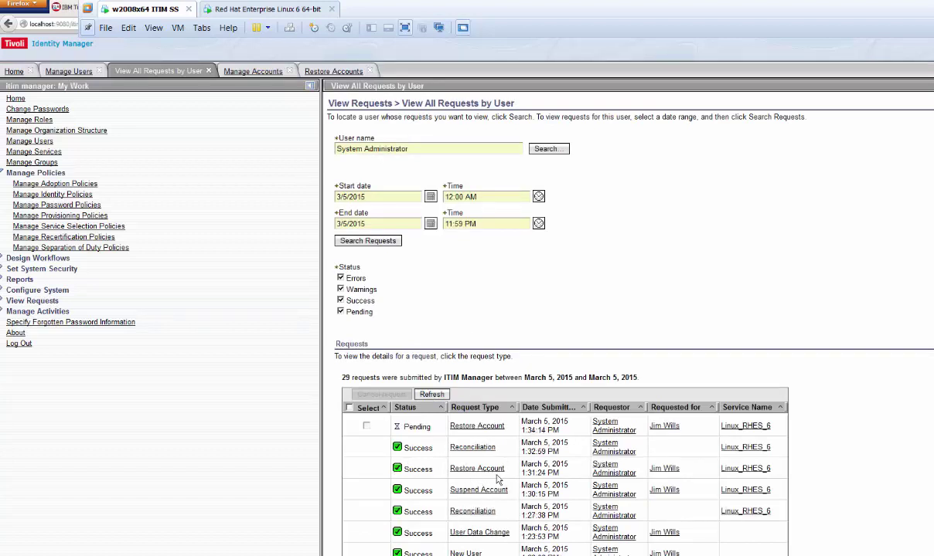
Inspect the earlier Restore Account request's activity details and return to the list.
click(466, 469)
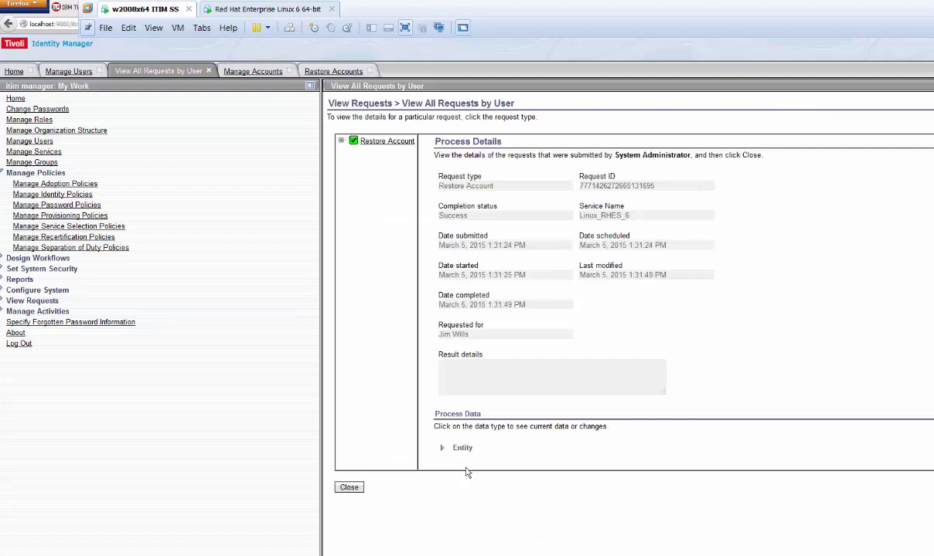
click(340, 140)
click(349, 152)
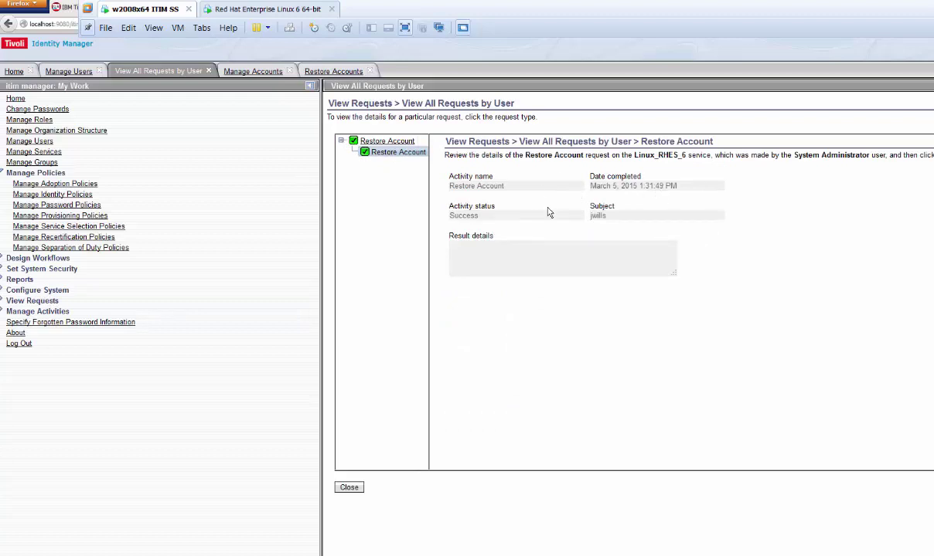
click(350, 487)
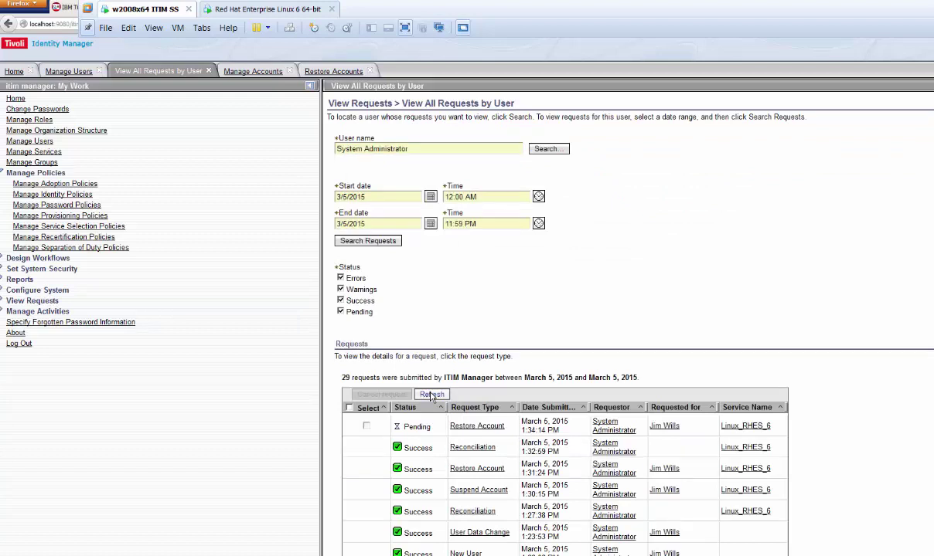
Refresh until the 1:34 PM restore request reads Success and show its Restore Account activity.
click(432, 395)
click(432, 395)
click(473, 426)
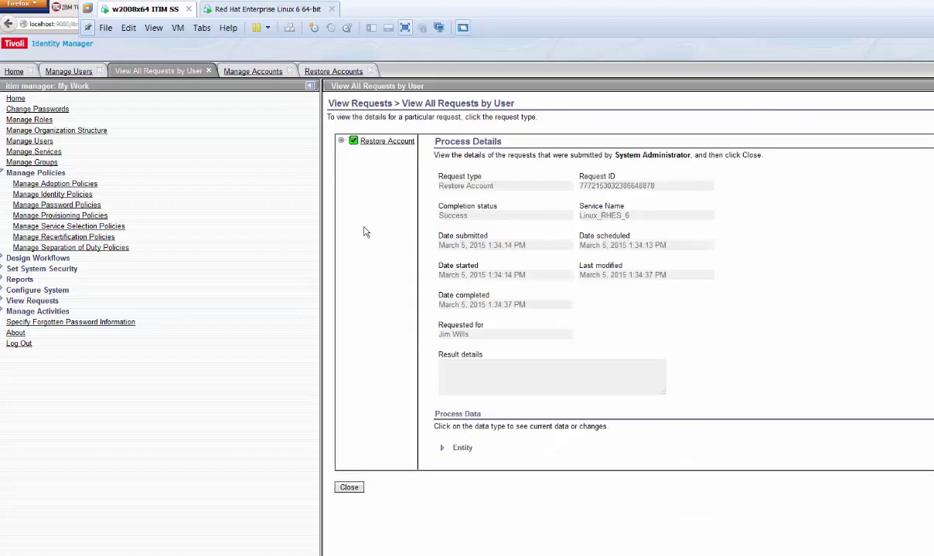
click(352, 151)
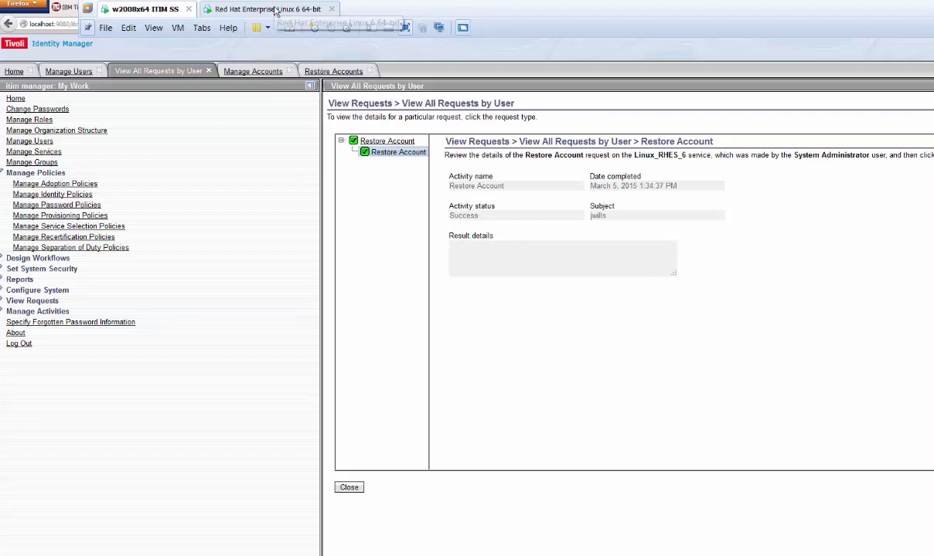
click(298, 11)
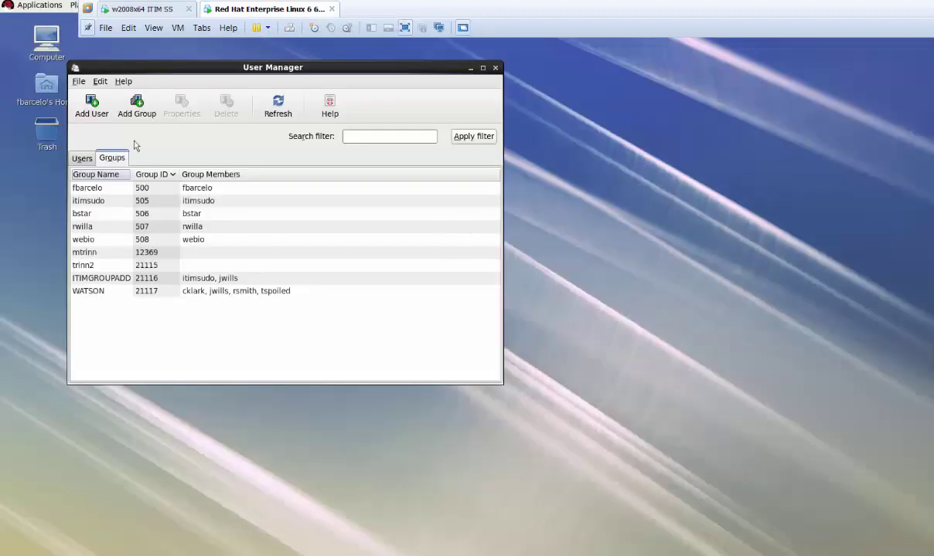
click(280, 113)
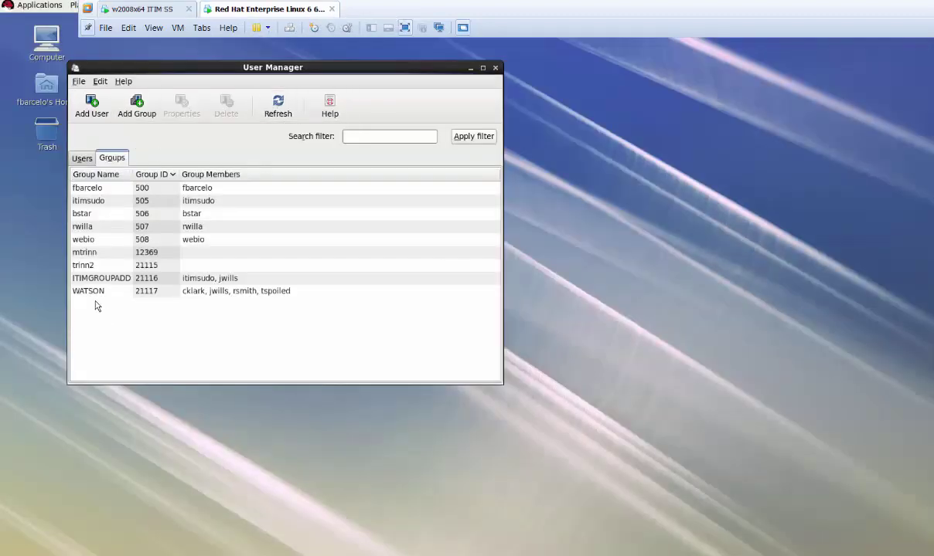
click(85, 161)
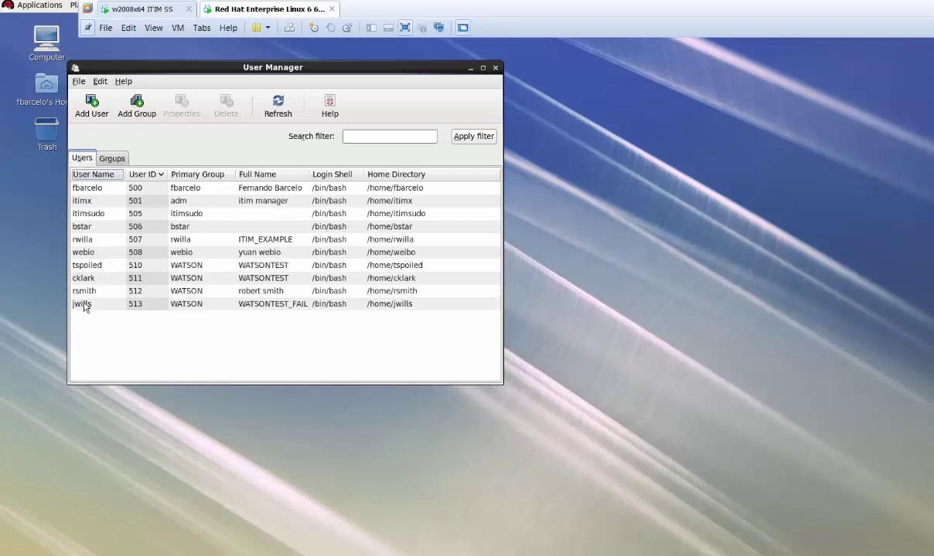
double_click(83, 304)
click(475, 230)
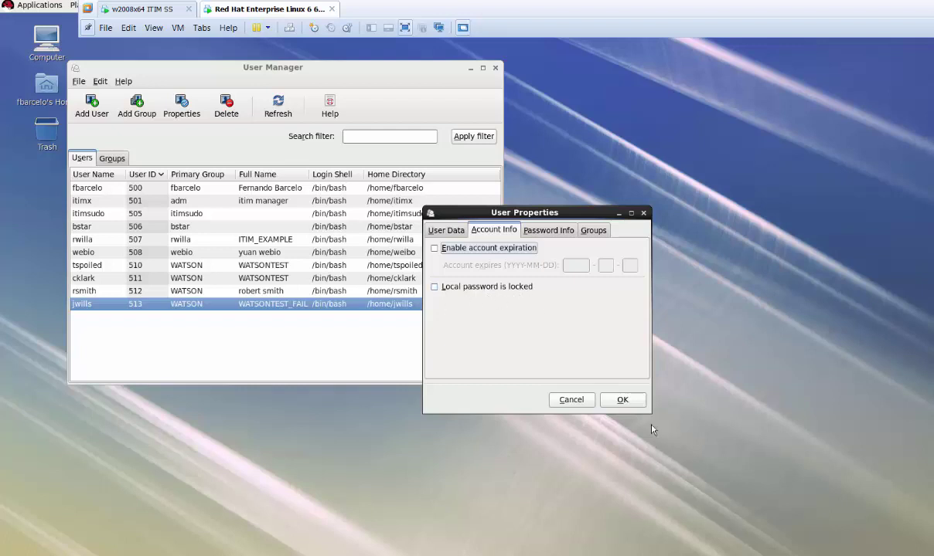
click(622, 399)
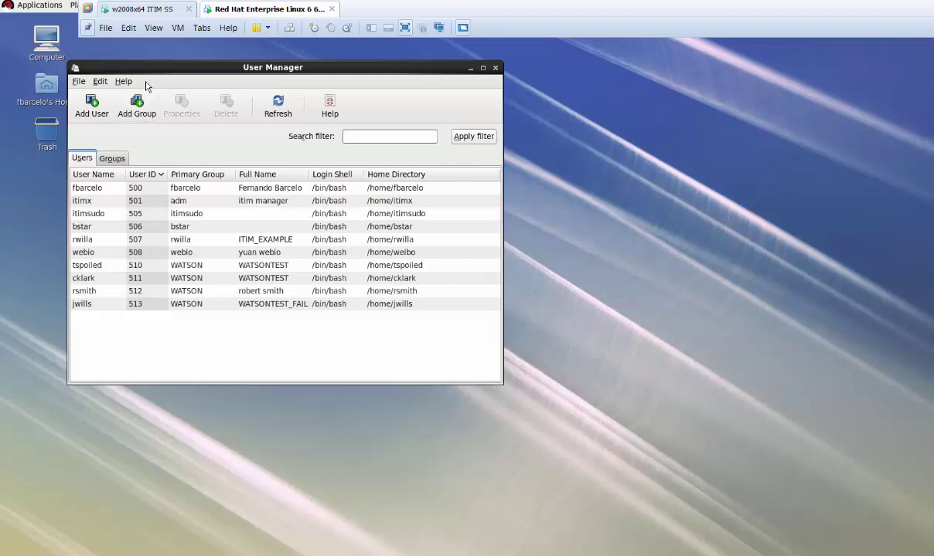
click(132, 11)
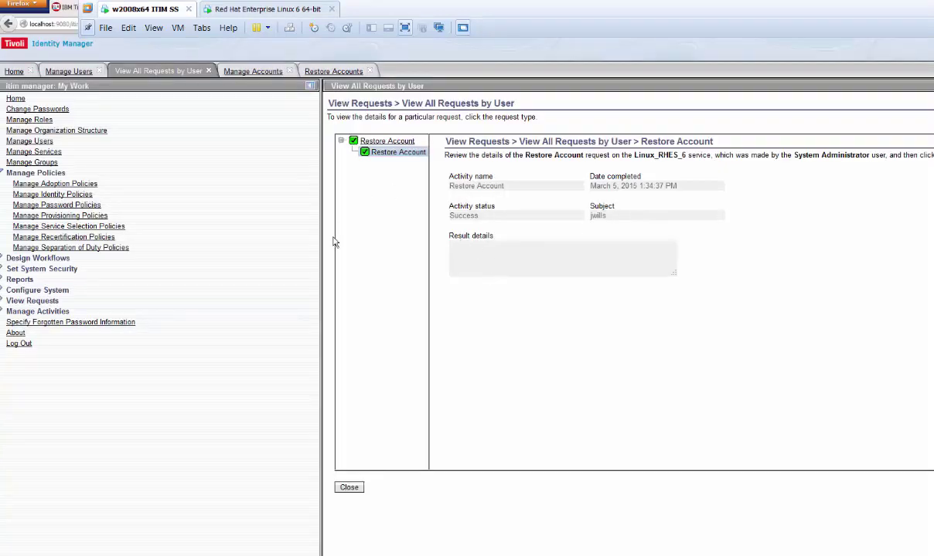
Search the managed services for the POSIX Linux profile service type.
click(38, 153)
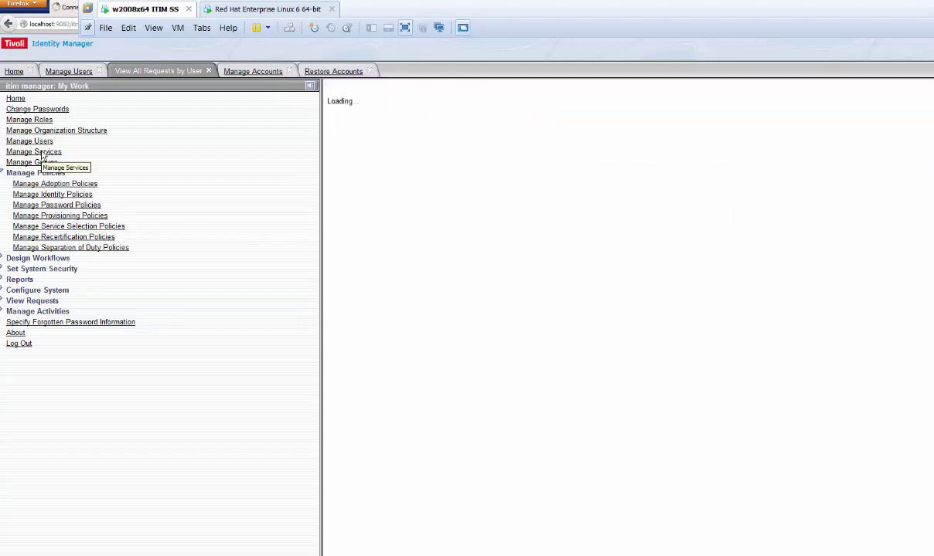
click(654, 178)
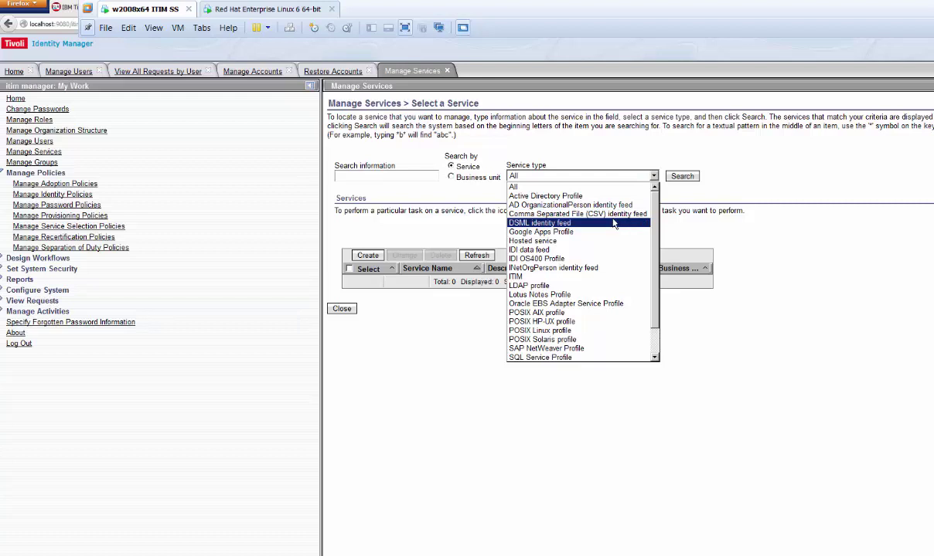
click(614, 331)
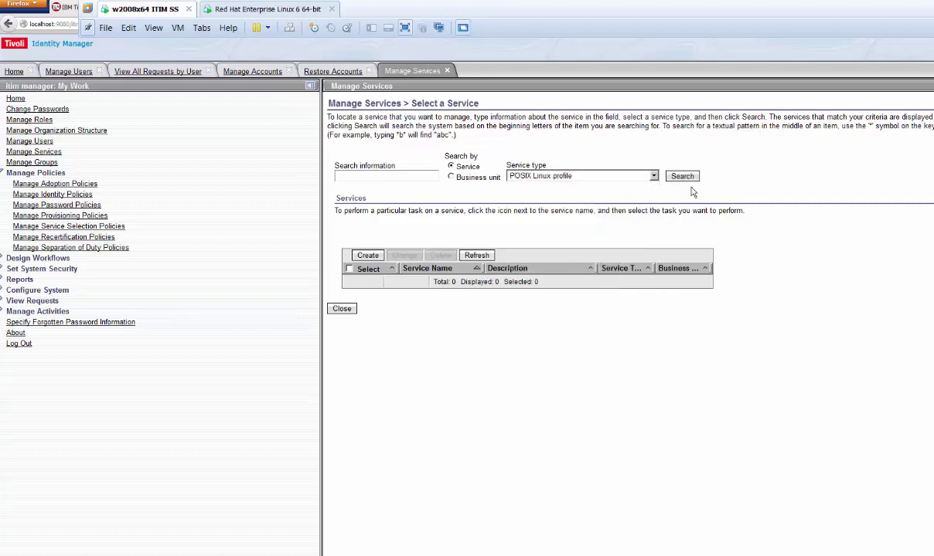
click(681, 176)
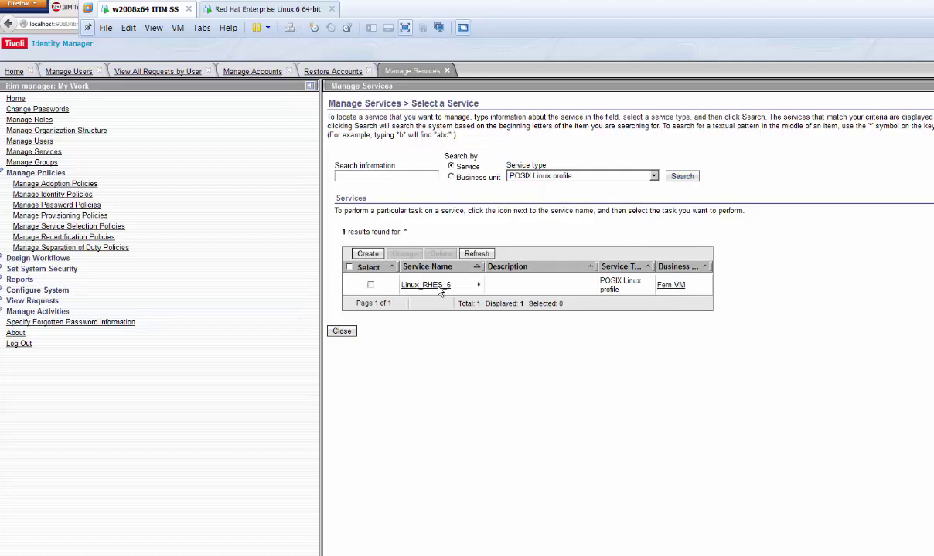
Review Linux_RHES_6's General Information, Authentication and Dispatcher Attributes, then cancel without saving.
click(437, 288)
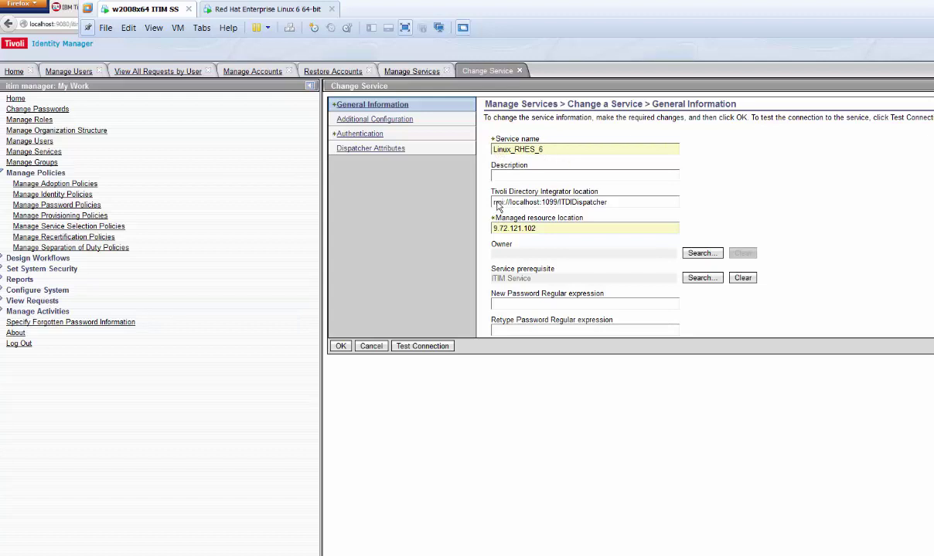
drag(496, 205, 619, 215)
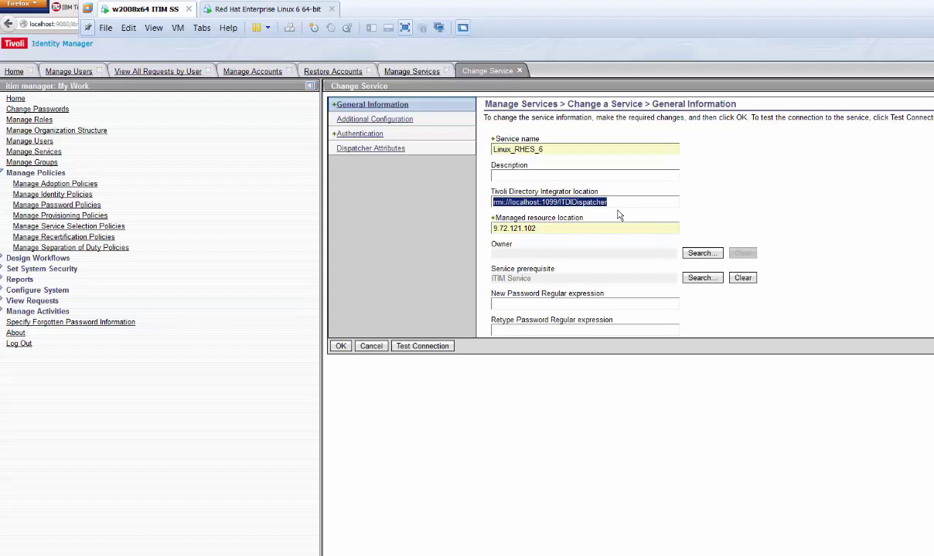
click(543, 230)
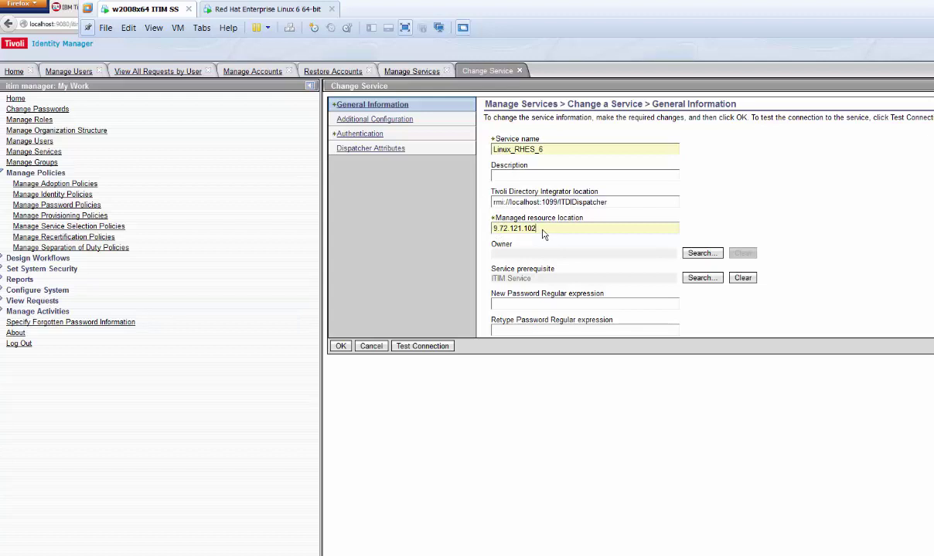
click(373, 135)
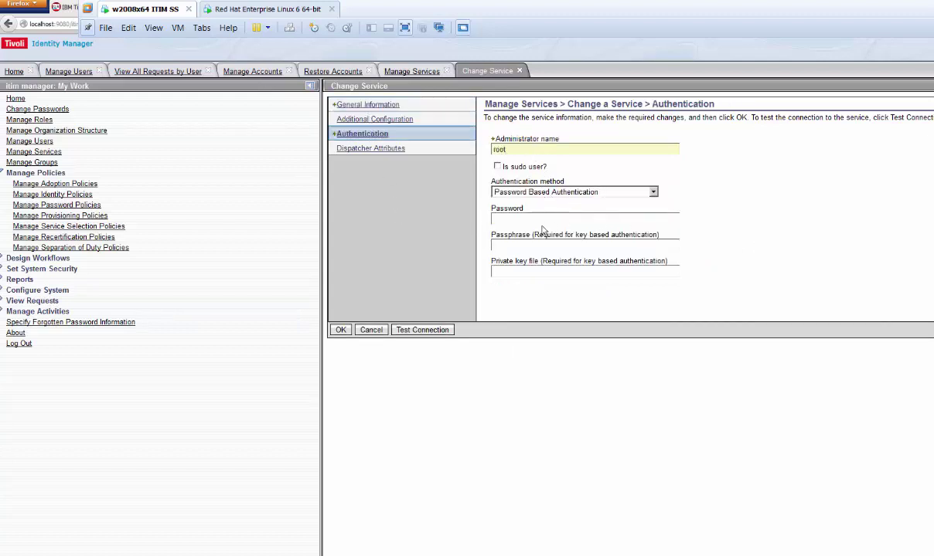
click(517, 219)
click(370, 153)
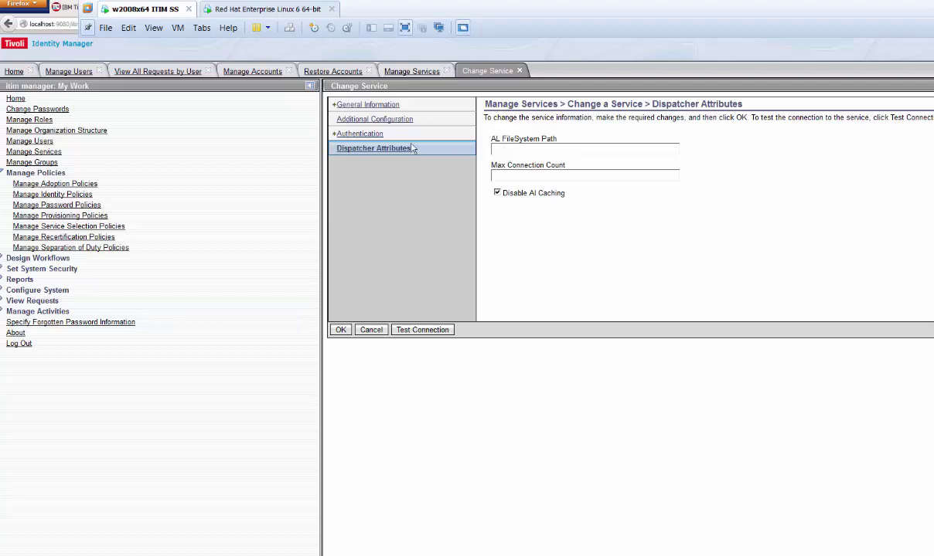
click(370, 331)
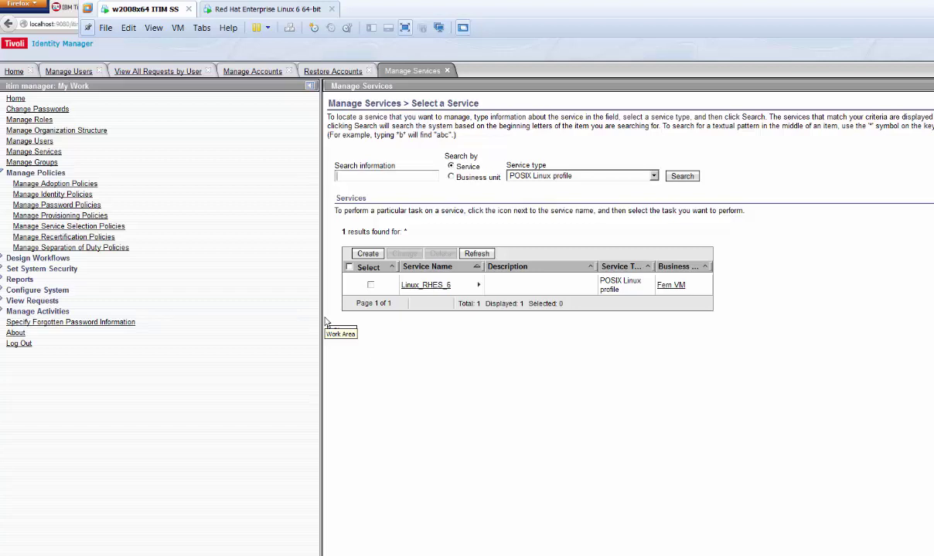
Confirm the About page shows version 5.1.0.13, then log out of the console.
click(16, 333)
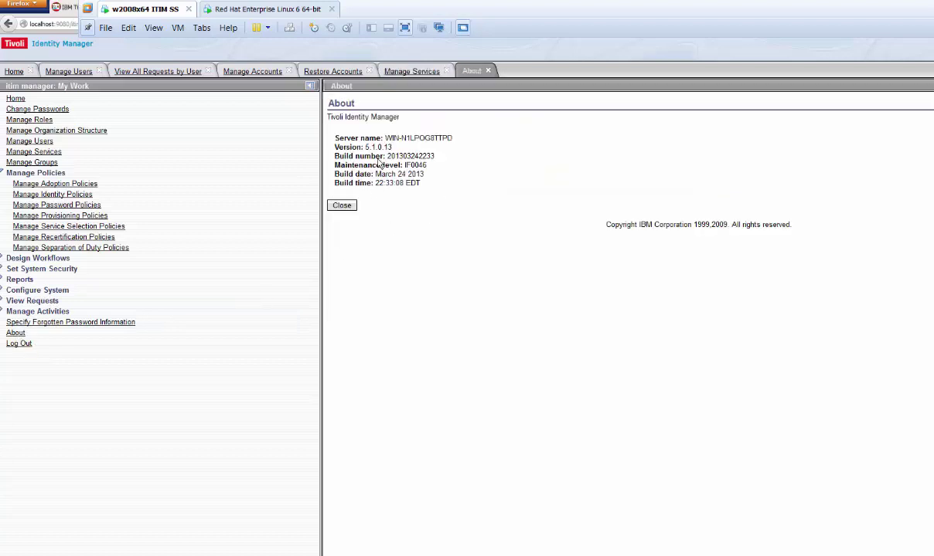
drag(391, 146, 290, 142)
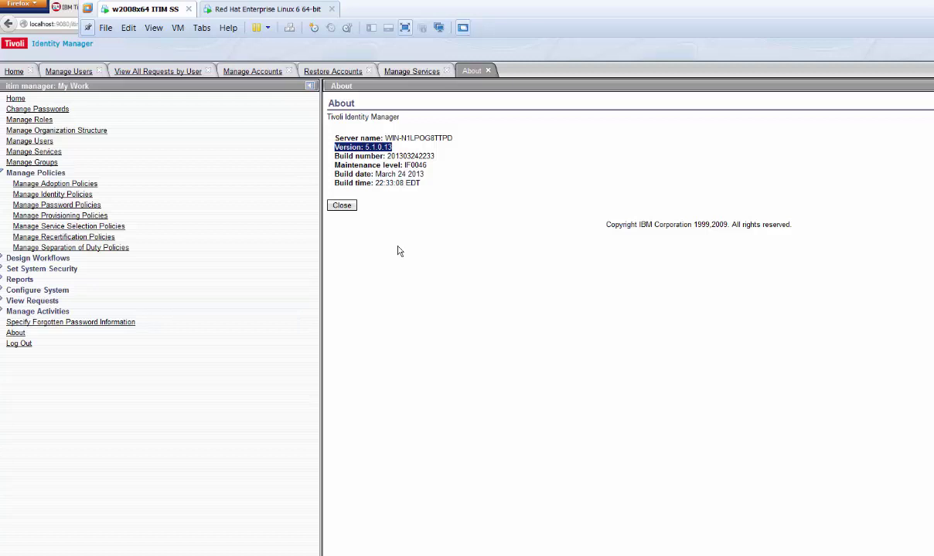
click(12, 344)
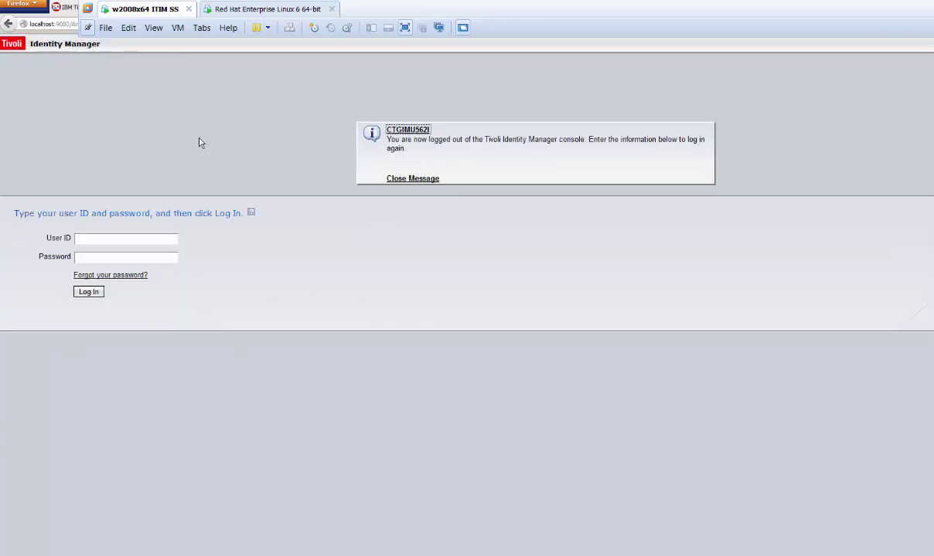